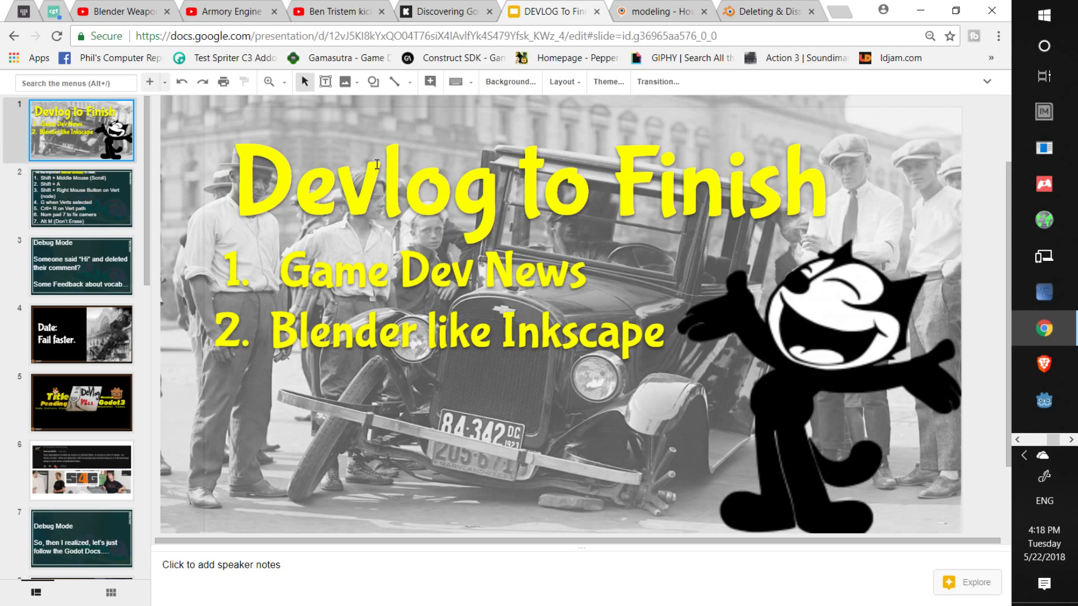
# Show the Armory Engine channel and the Godot Engine course Kickstarter video on YouTube
pyautogui.click(331, 12)
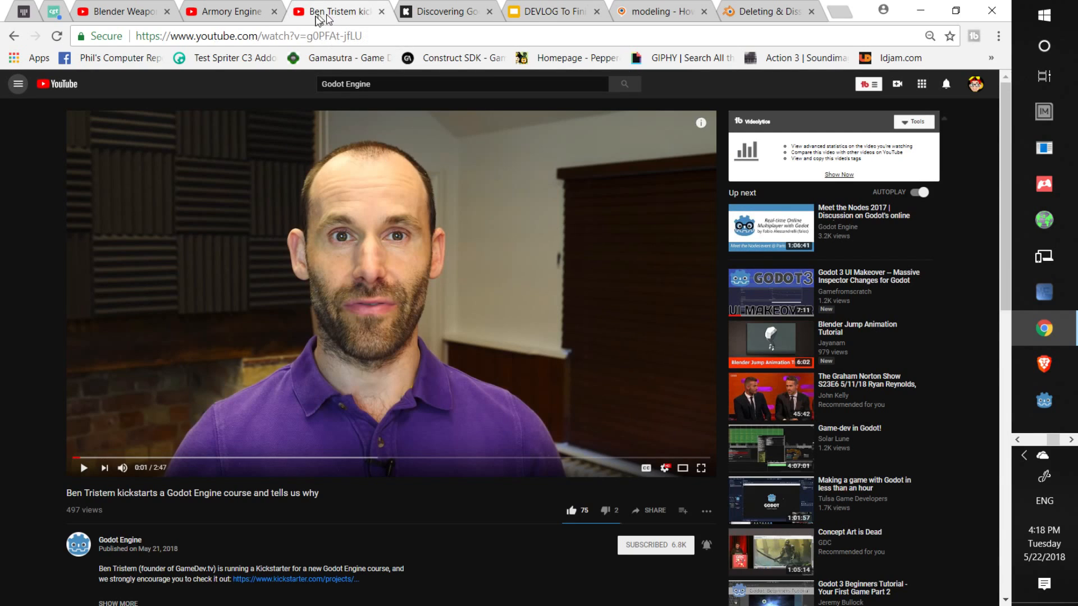
pyautogui.click(247, 14)
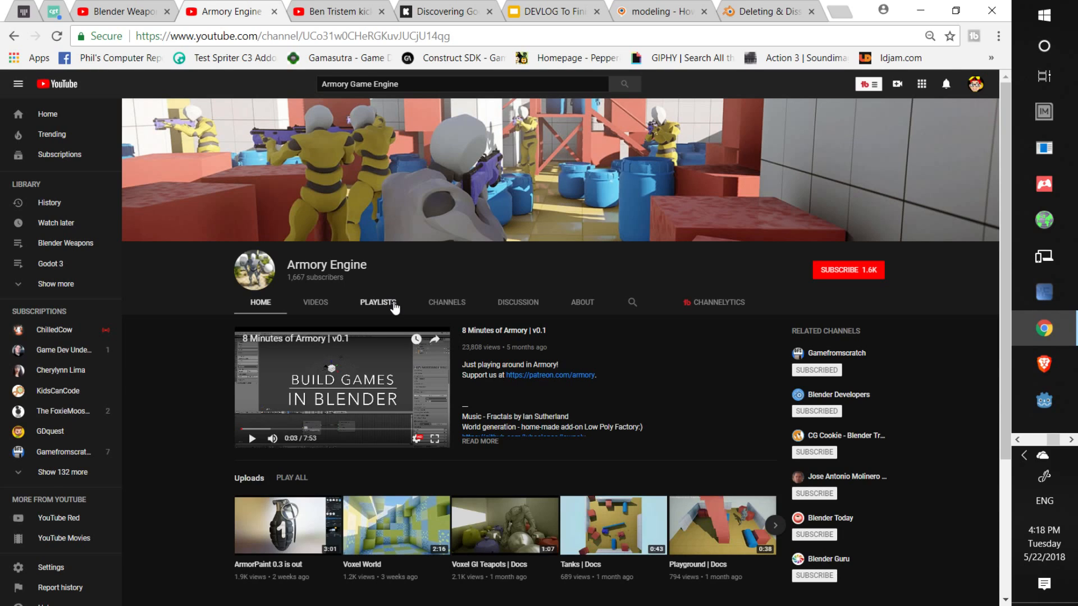
pyautogui.click(325, 17)
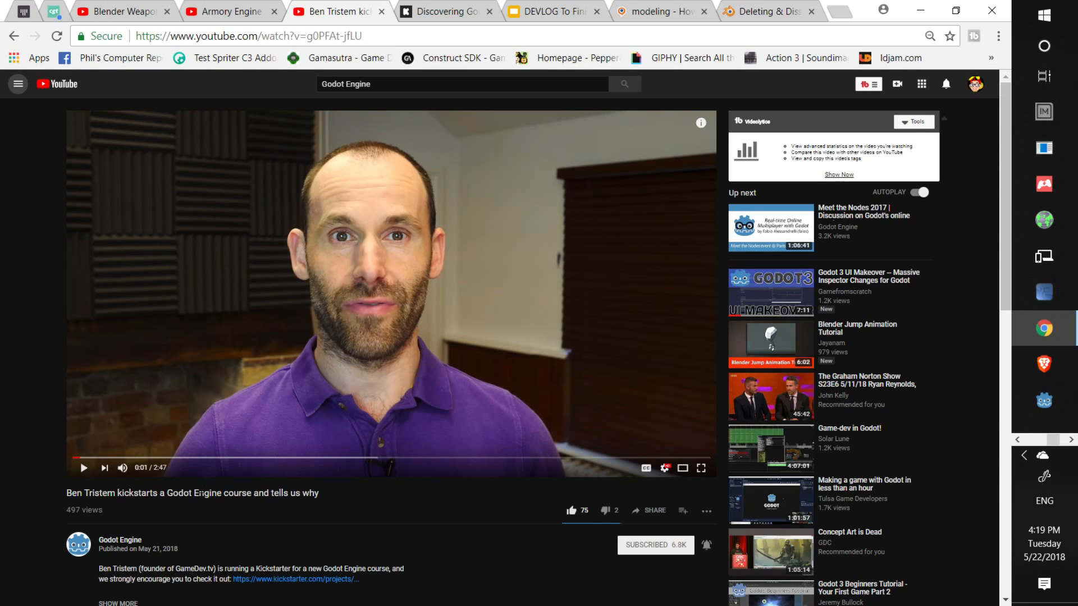
# Read the Discovering Godot Kickstarter campaign from its About section down to the section on who the course is for
pyautogui.click(445, 14)
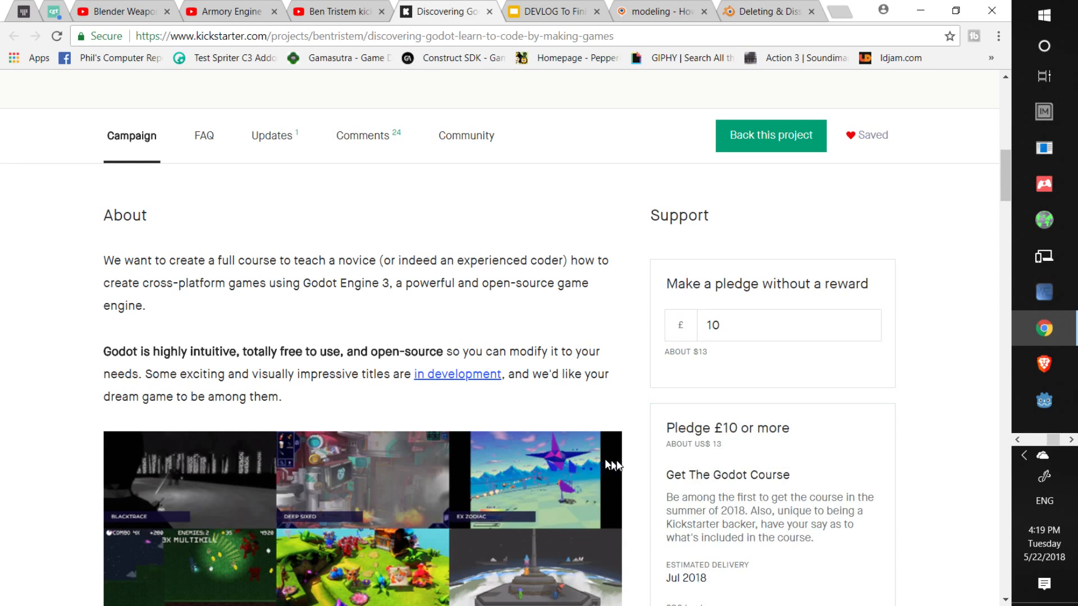
pyautogui.scroll(-10, 614, 466)
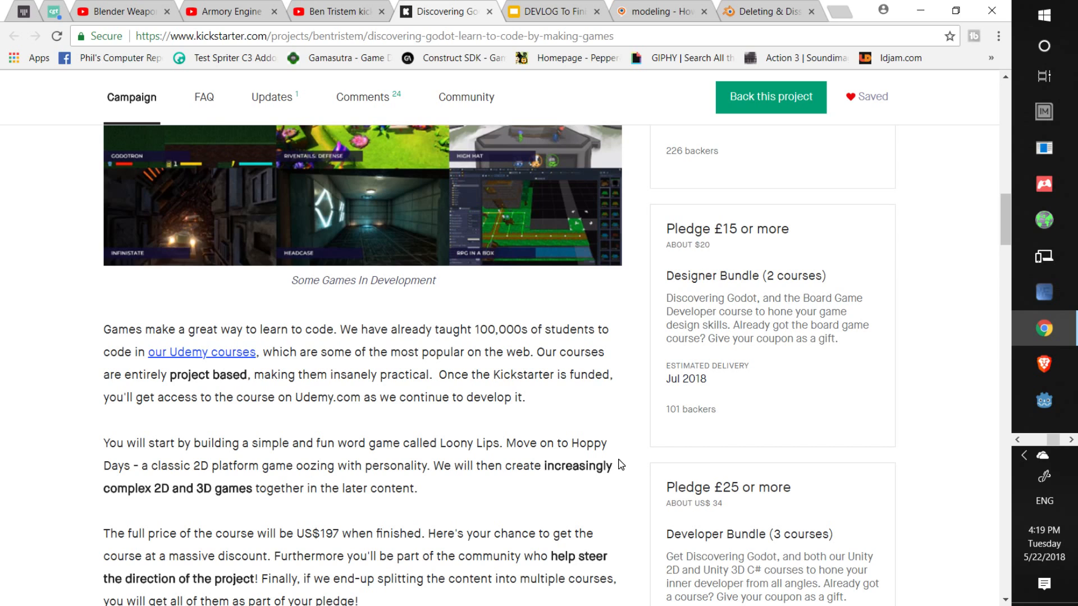
pyautogui.scroll(-8, 617, 466)
pyautogui.scroll(-4, 616, 469)
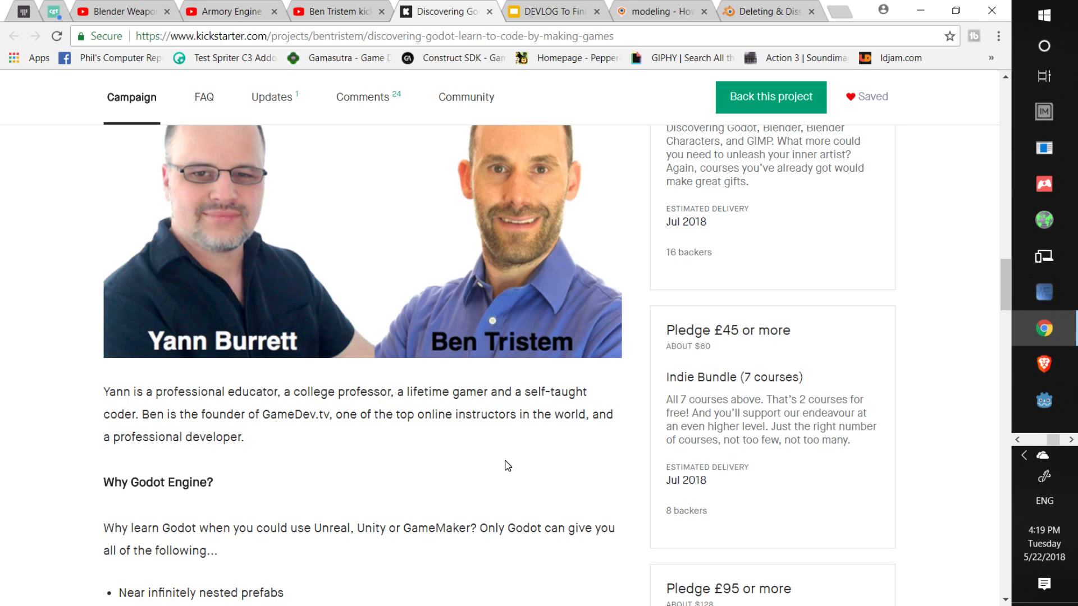
pyautogui.scroll(-4, 505, 461)
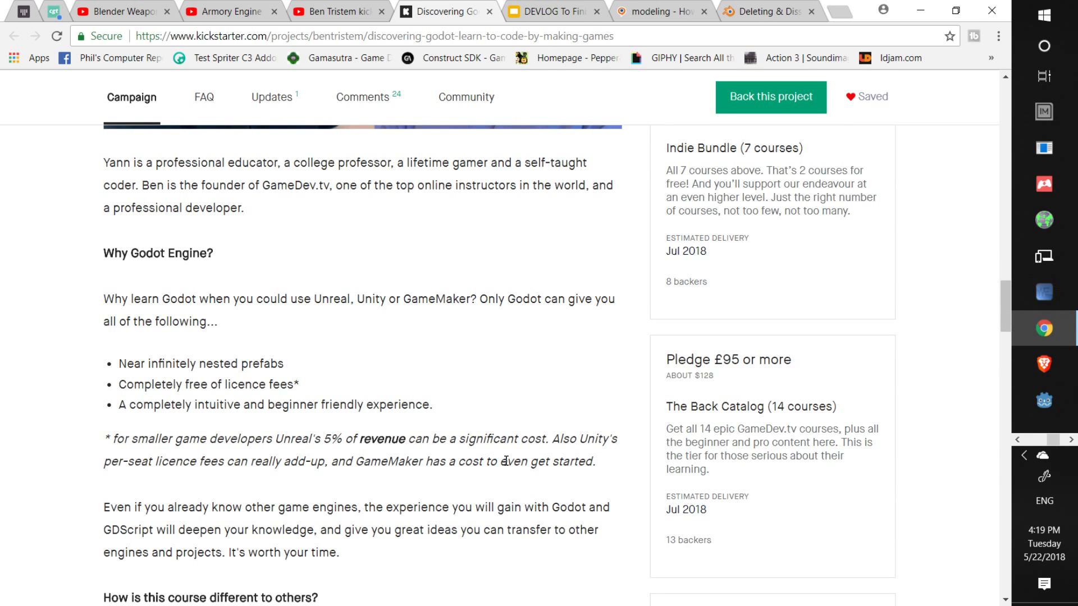
pyautogui.scroll(-4, 506, 461)
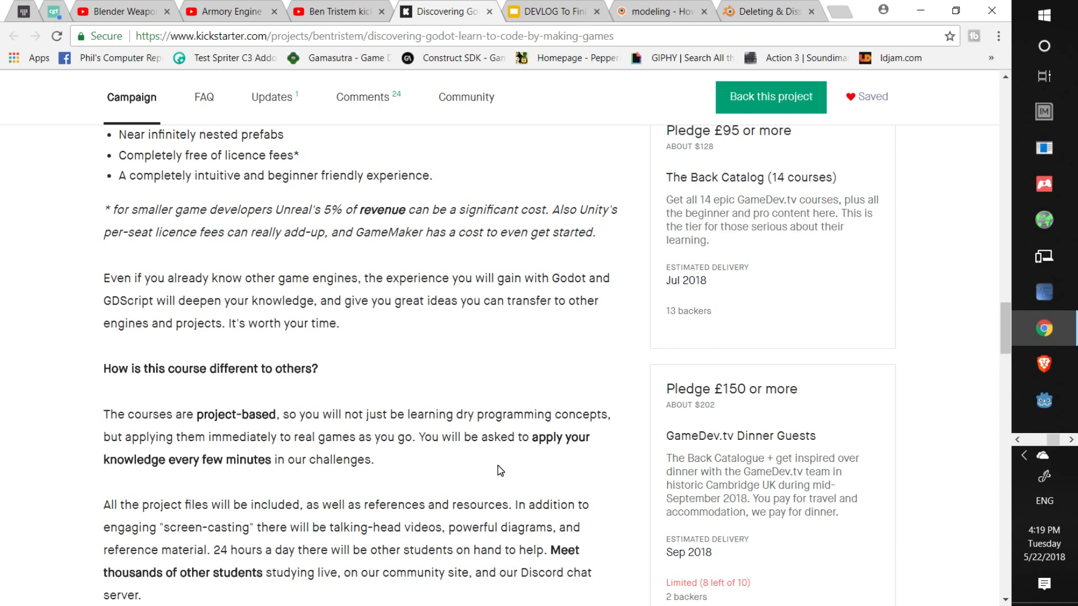
pyautogui.scroll(-8, 500, 471)
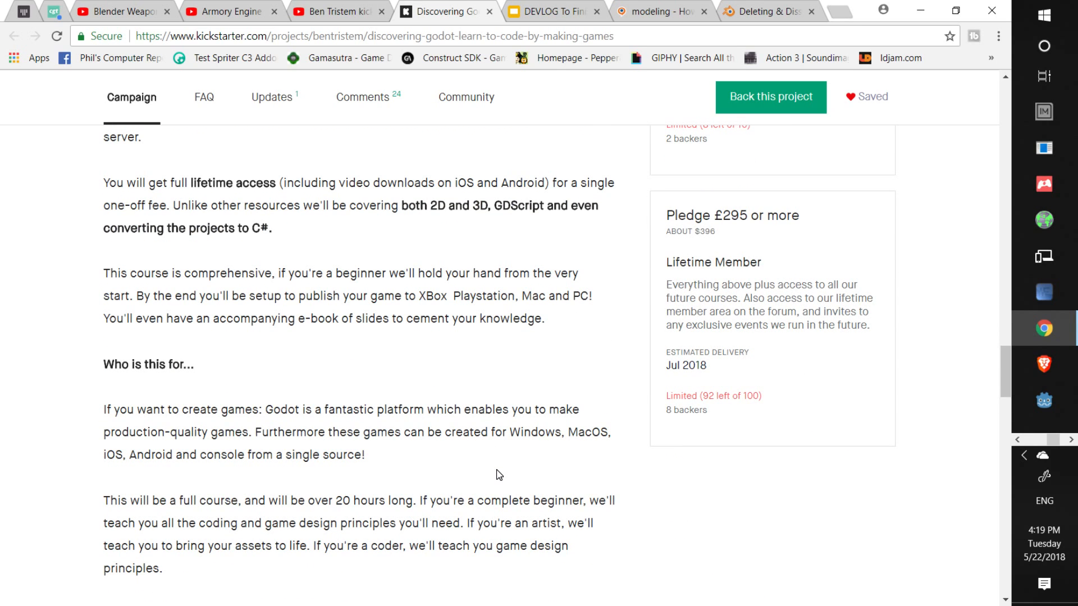
# Review the Kickstarter campaign's team section, games in development and pledge tiers, ending back at the About section
pyautogui.scroll(12, 498, 472)
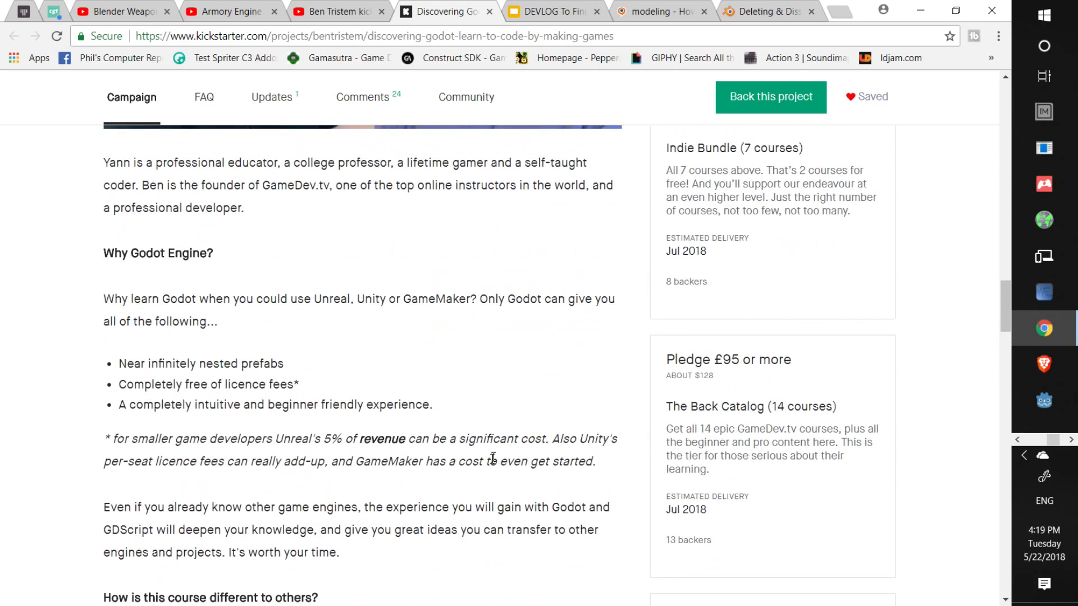
pyautogui.scroll(8, 493, 458)
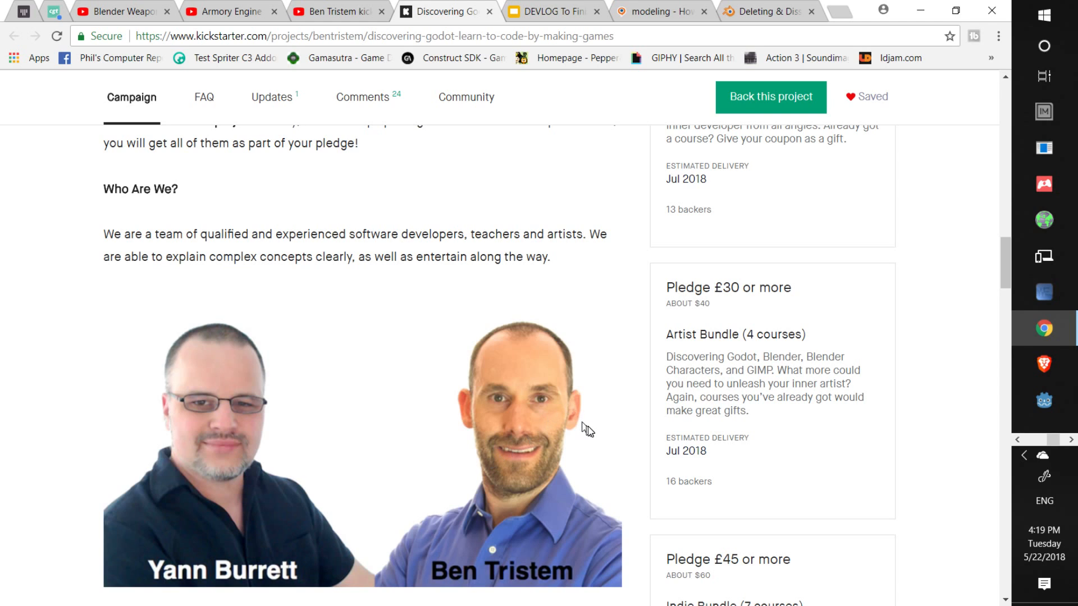
pyautogui.scroll(-4, 590, 427)
pyautogui.scroll(16, 612, 430)
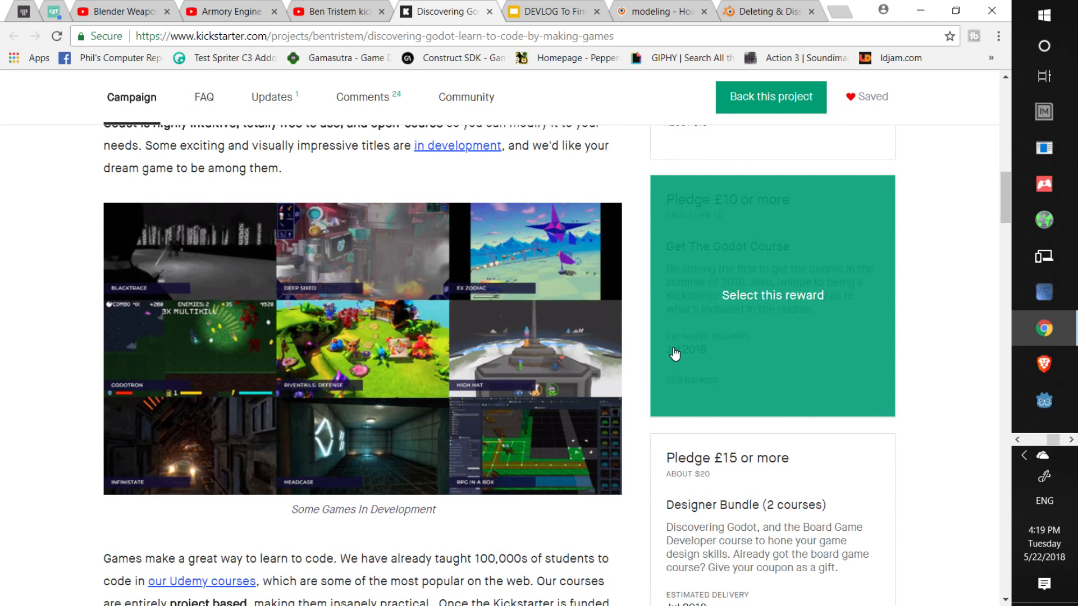
pyautogui.scroll(-7, 665, 374)
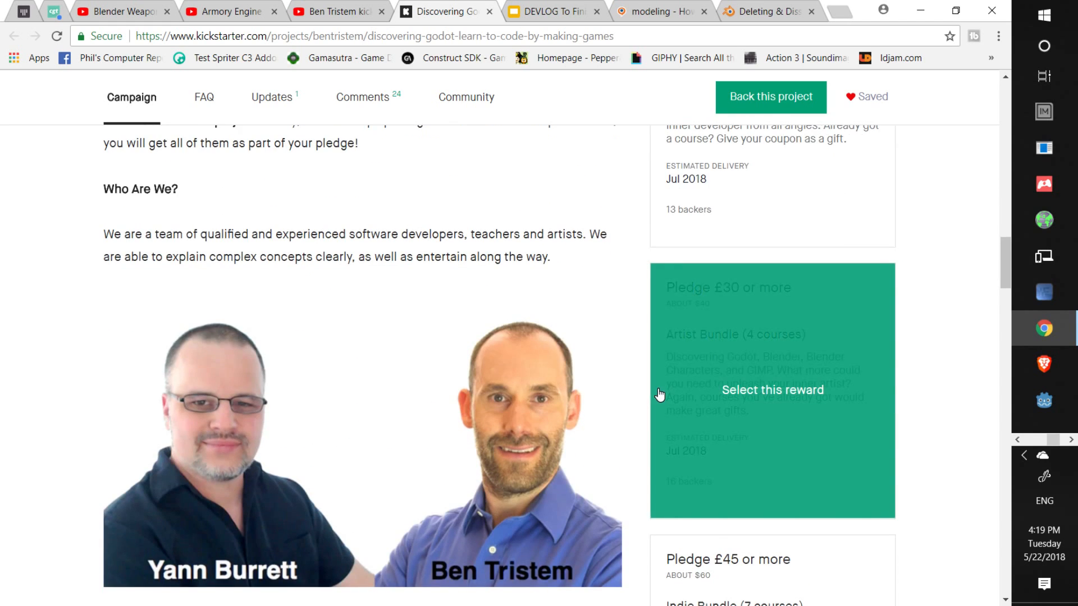
pyautogui.scroll(-4, 661, 396)
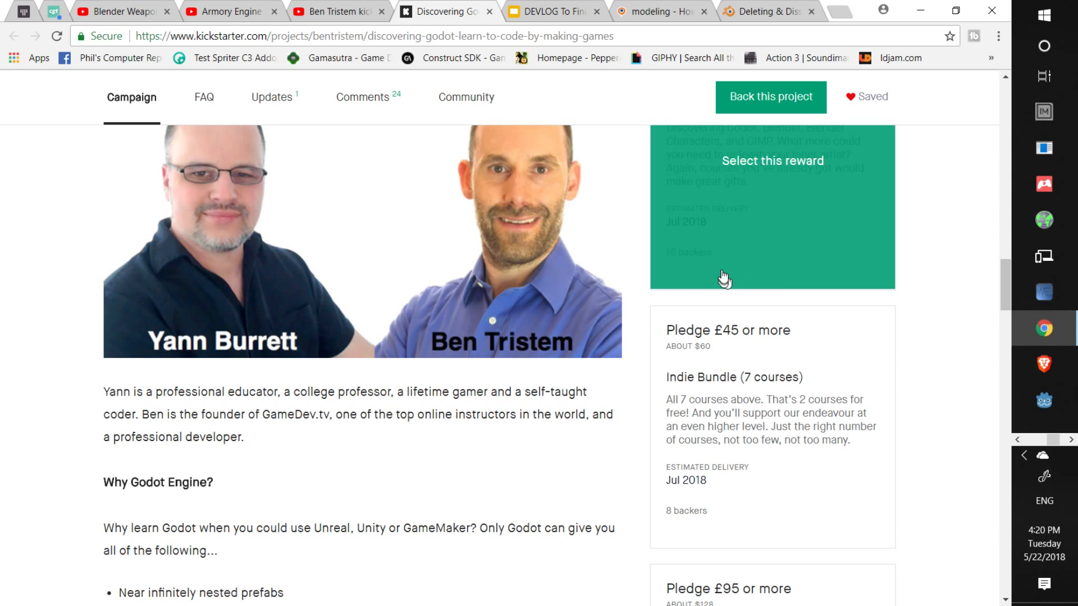
pyautogui.scroll(15, 741, 288)
pyautogui.scroll(4, 717, 281)
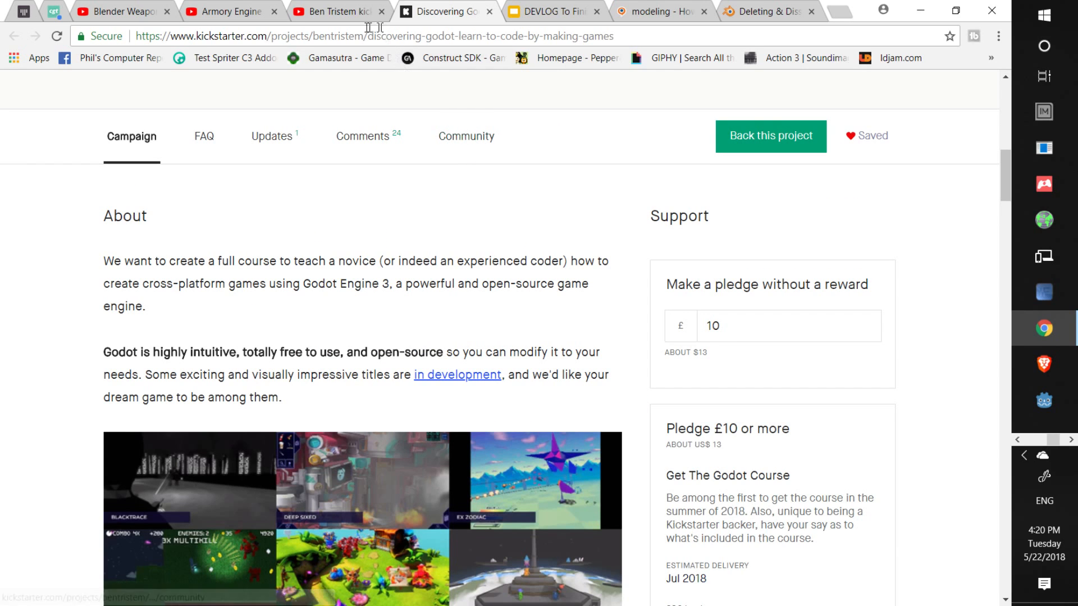
# Revisit the Godot course video and open the second slide of the devlog presentation with the important Blender shortcuts
pyautogui.click(340, 16)
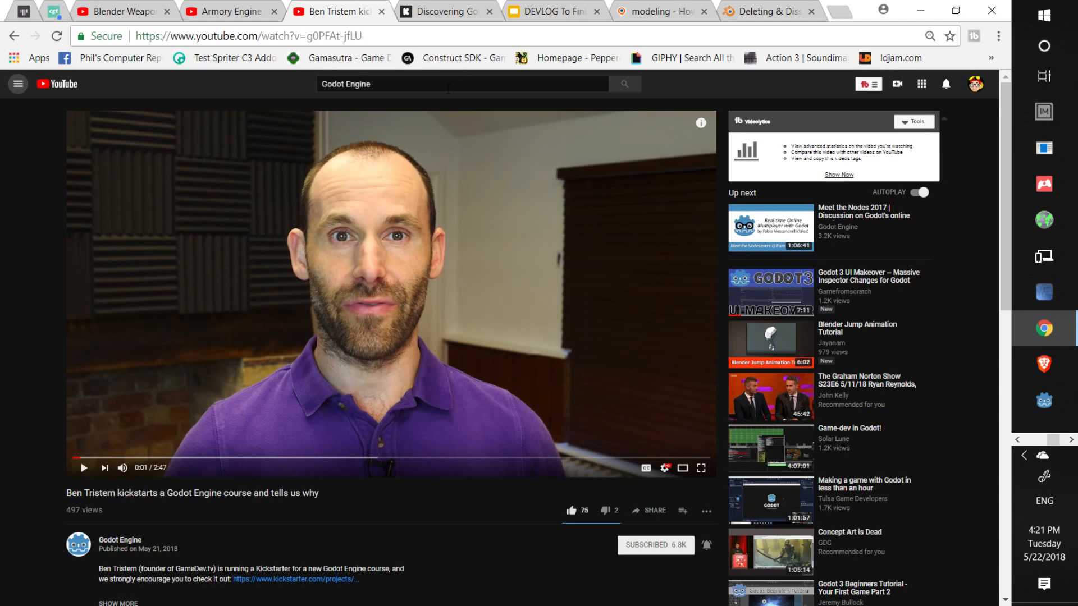
pyautogui.click(540, 11)
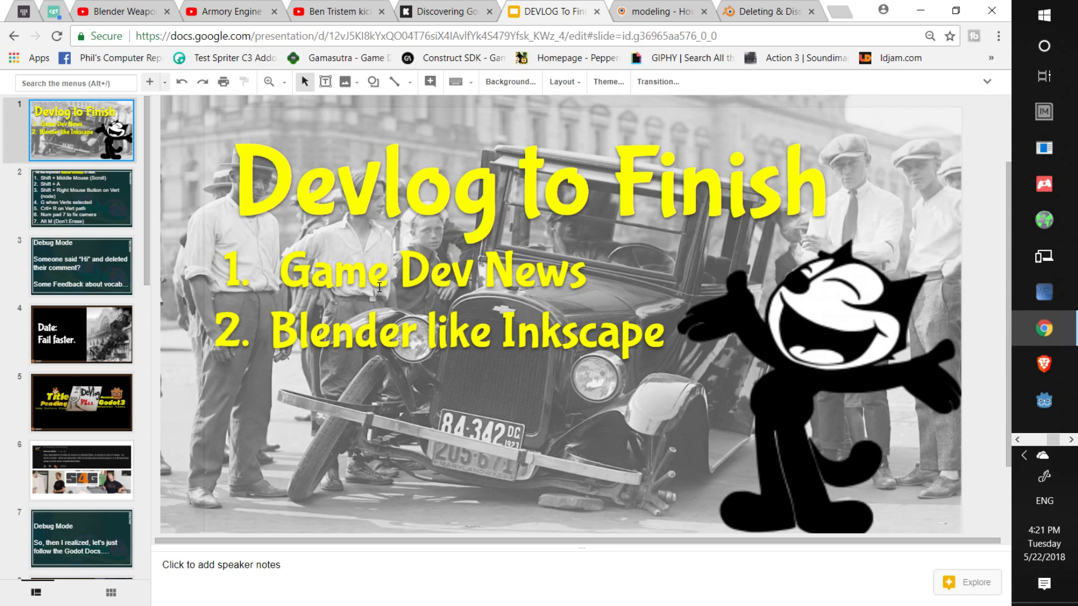
pyautogui.click(79, 208)
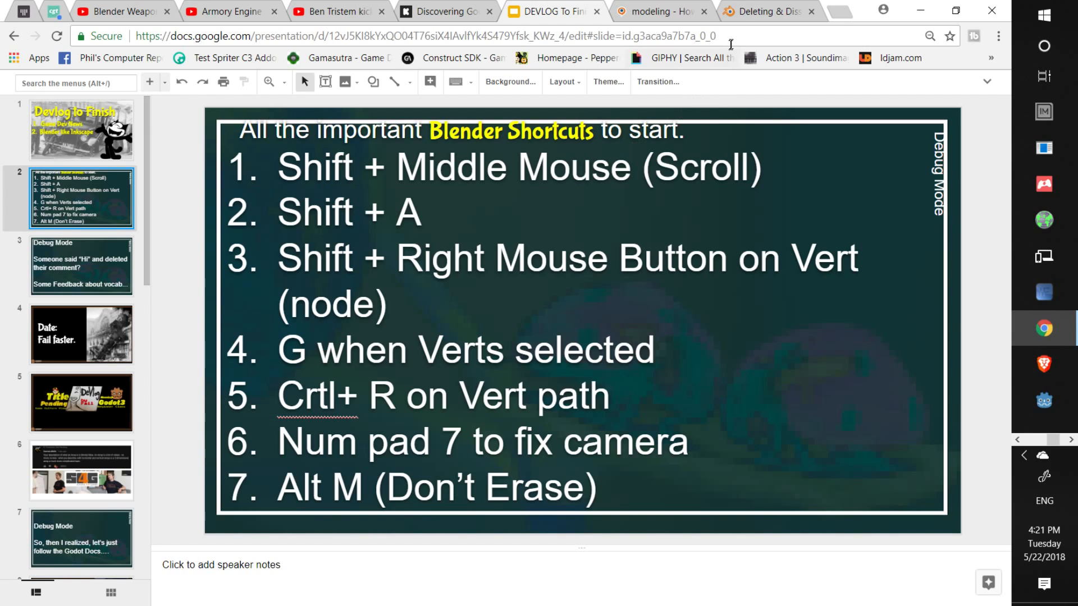
# Examine the Blender manual page on deleting and dissolving, from the dissolve examples through Edge Collapse to Edge Loop
pyautogui.click(758, 13)
pyautogui.scroll(-18, 500, 276)
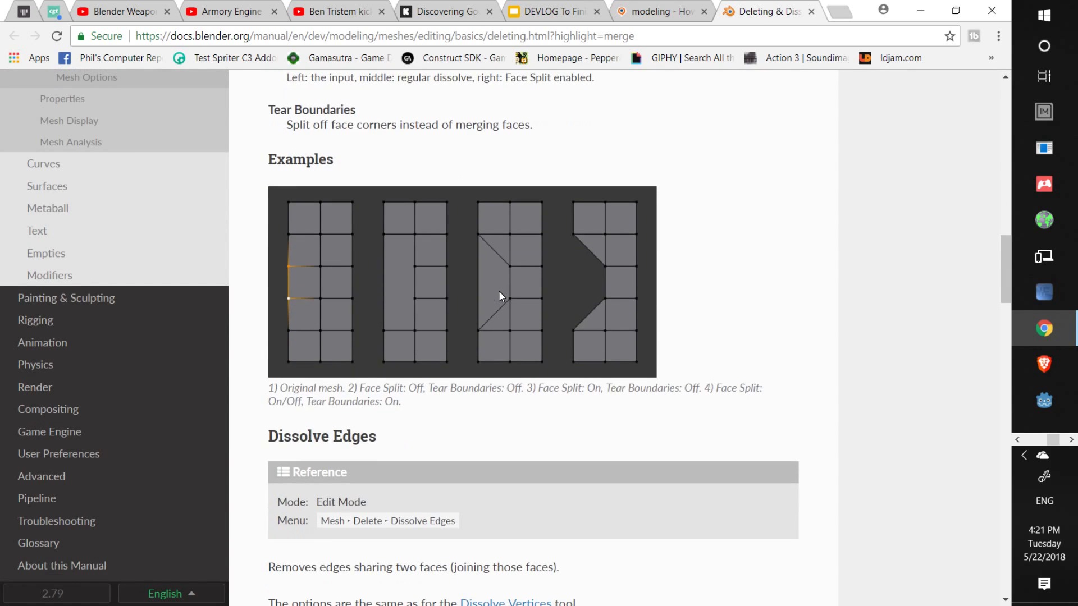
pyautogui.scroll(-13, 502, 297)
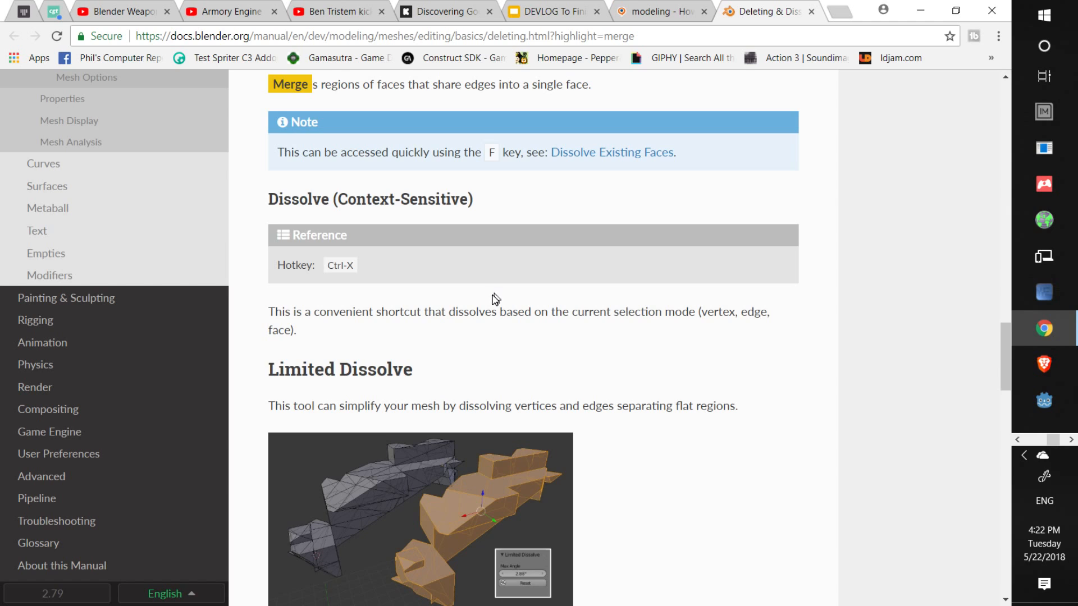
pyautogui.scroll(-12, 493, 294)
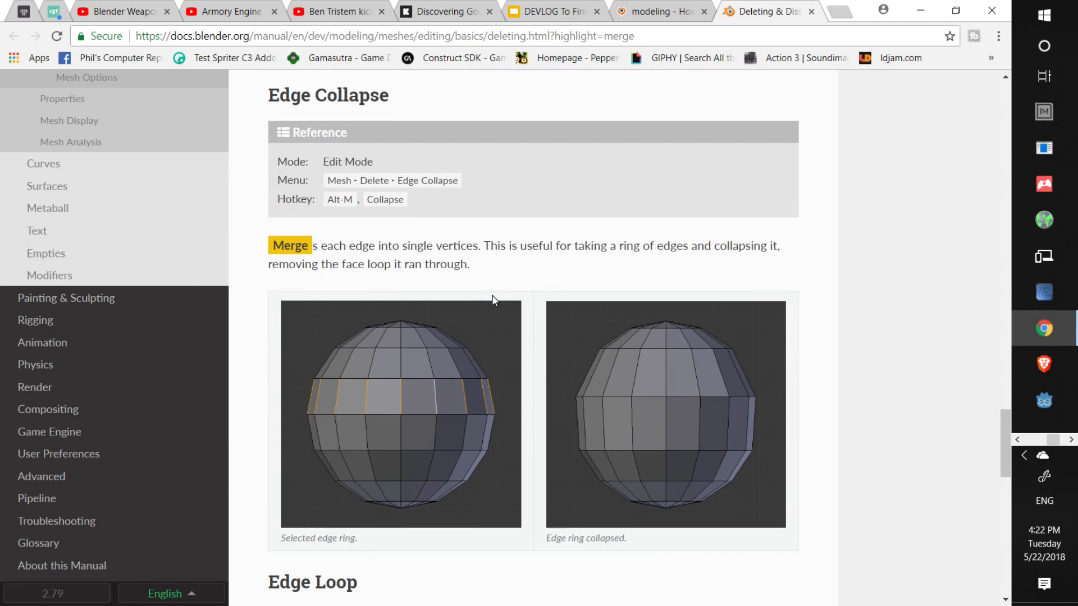
pyautogui.scroll(-4, 493, 298)
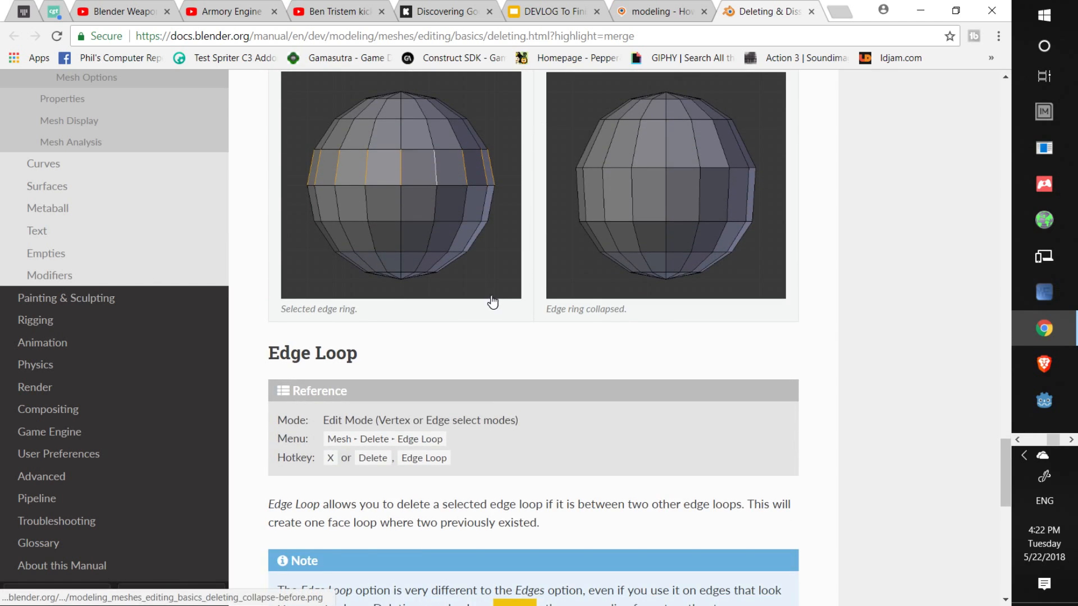
pyautogui.scroll(-12, 481, 303)
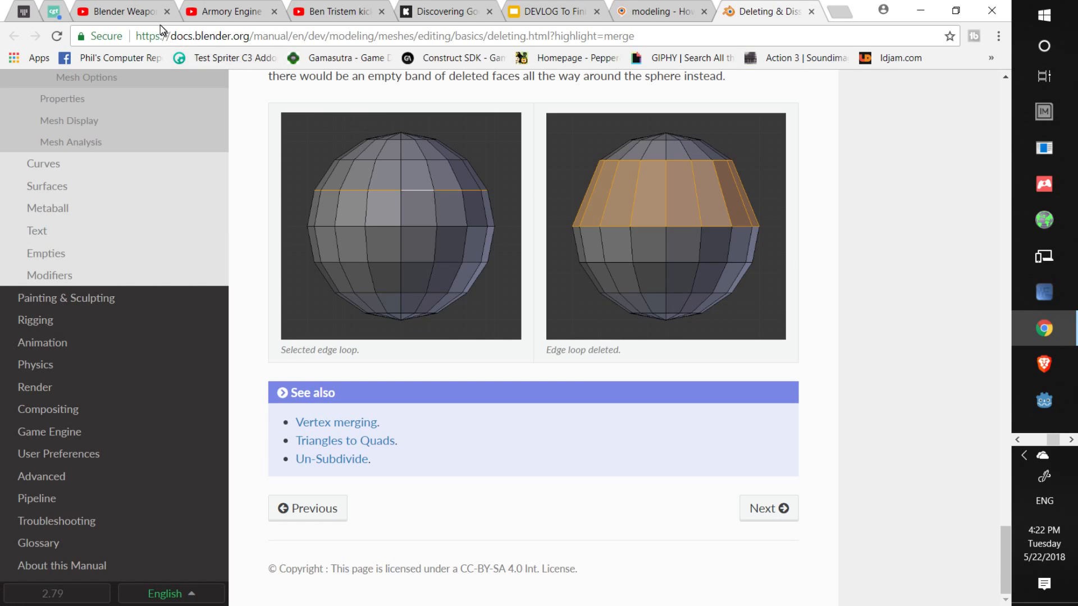
# Show the Blender Weapons playlist on YouTube and switch to Blender with the 1stGun.blend model
pyautogui.click(148, 16)
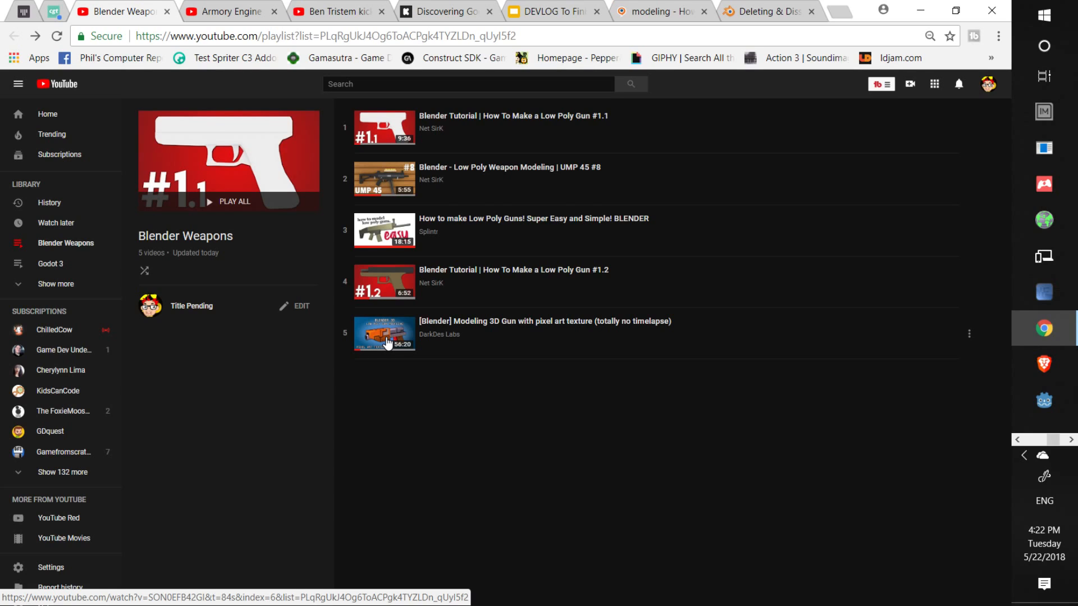
pyautogui.hotkey('alt', 'Tab')
pyautogui.hotkey('alt', 'Tab')
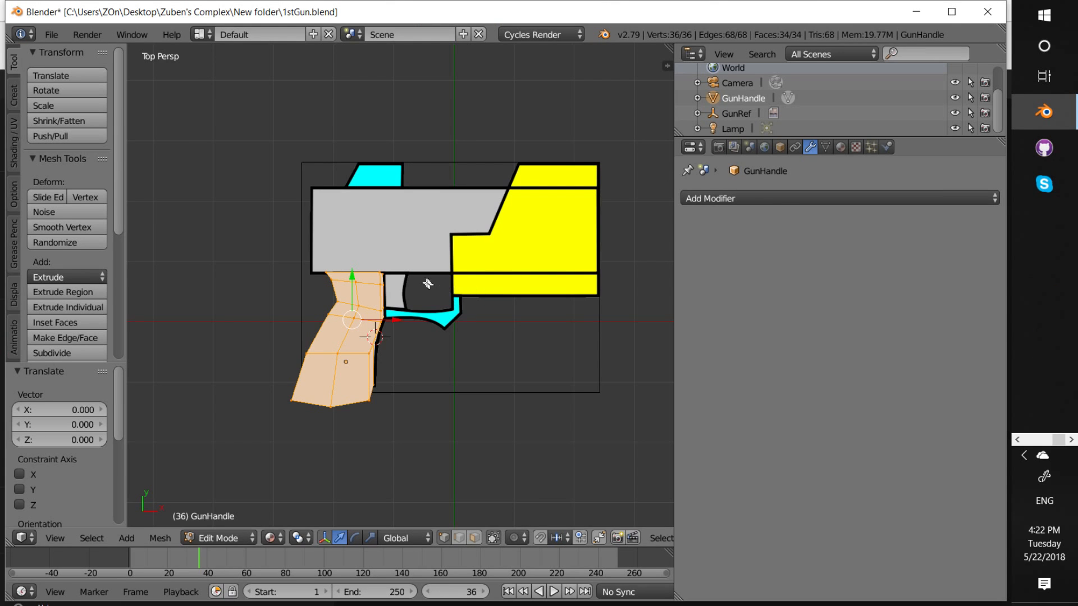
# Demonstrate panning the top view sideways and up and down around the gun handle mesh and its reference image
pyautogui.keyDown('ctrl'); pyautogui.scroll(-4, 394, 252); pyautogui.keyUp('ctrl')
pyautogui.keyDown('ctrl'); pyautogui.scroll(1, 397, 248); pyautogui.keyUp('ctrl')
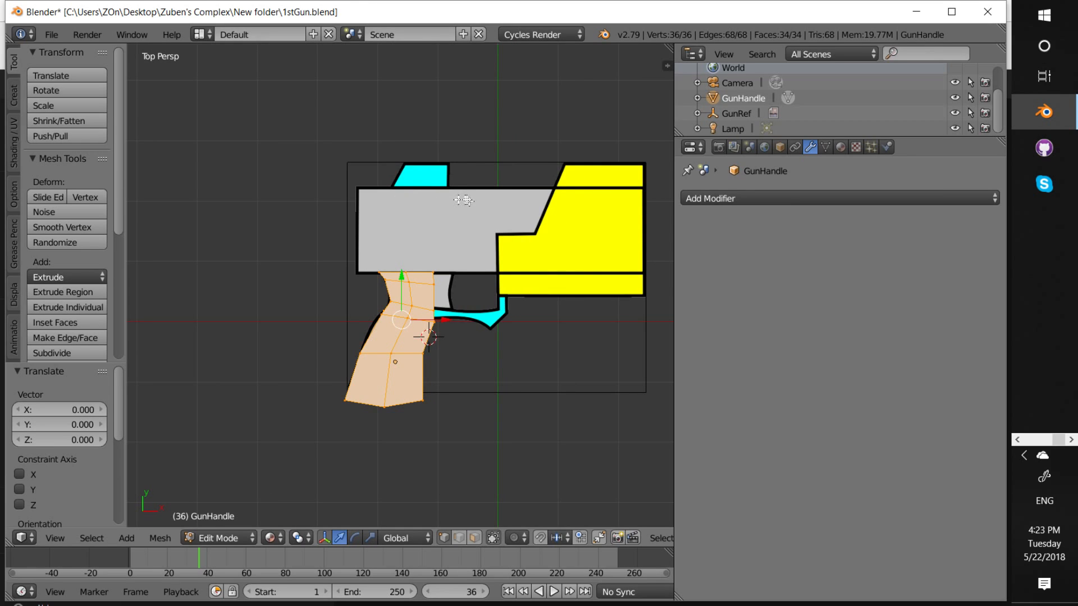
pyautogui.keyDown('ctrl'); pyautogui.scroll(2, 540, 233); pyautogui.keyUp('ctrl')
pyautogui.keyDown('ctrl'); pyautogui.scroll(1, 540, 233); pyautogui.keyUp('ctrl')
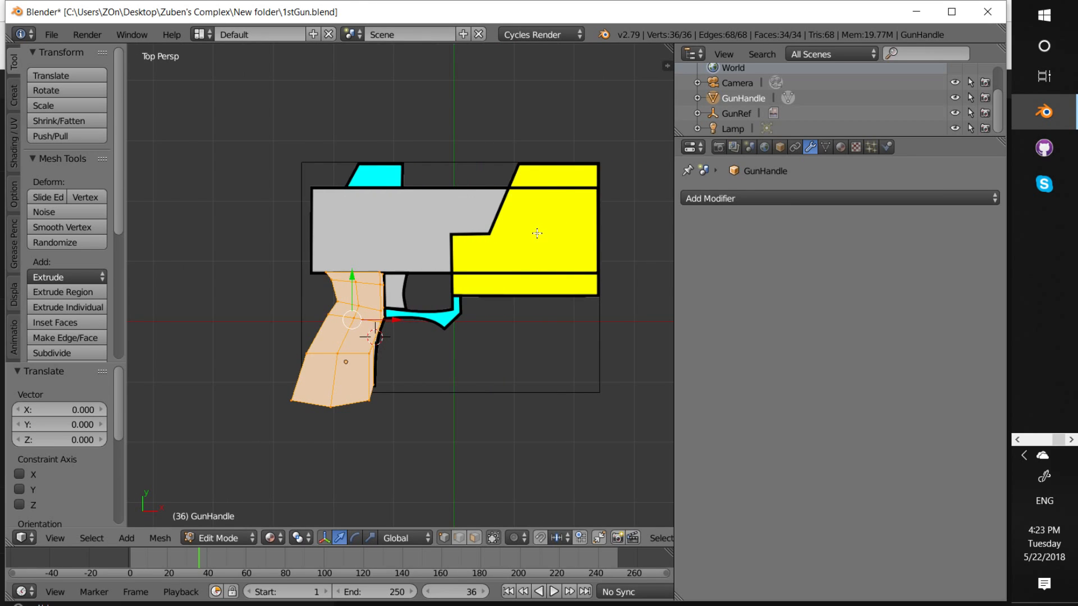
pyautogui.keyDown('shift'); pyautogui.scroll(-1, 534, 233); pyautogui.keyUp('shift')
pyautogui.keyDown('shift'); pyautogui.scroll(-1, 534, 233); pyautogui.keyUp('shift')
pyautogui.keyDown('ctrl'); pyautogui.scroll(-2, 534, 233); pyautogui.keyUp('ctrl')
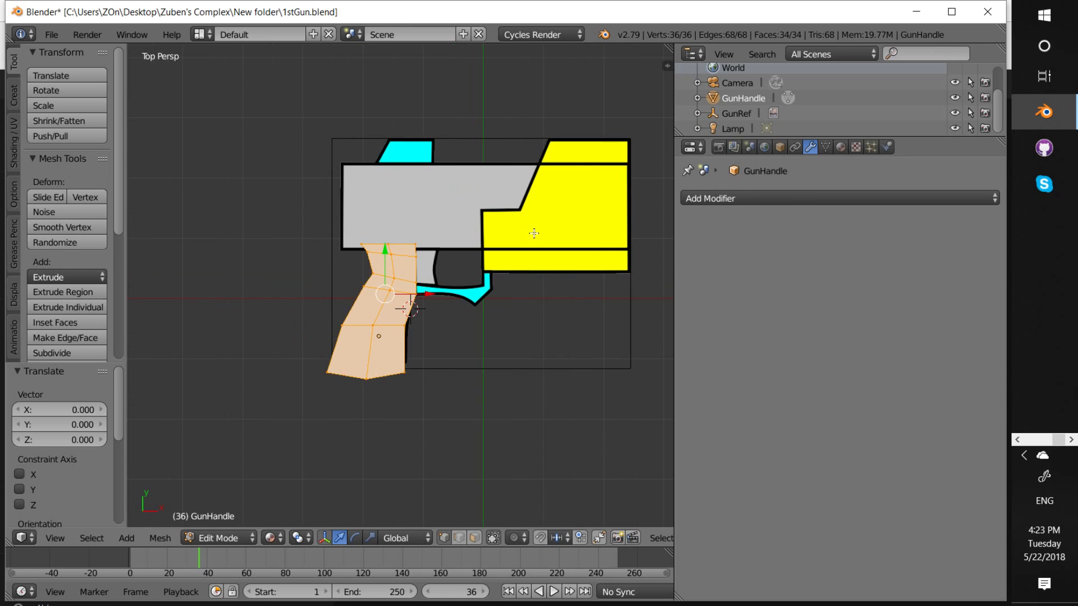
pyautogui.keyDown('shift'); pyautogui.scroll(2, 534, 234); pyautogui.keyUp('shift')
# Demonstrate zooming the top view out and in on the gun, combined with panning in every direction
pyautogui.scroll(-8, 534, 233)
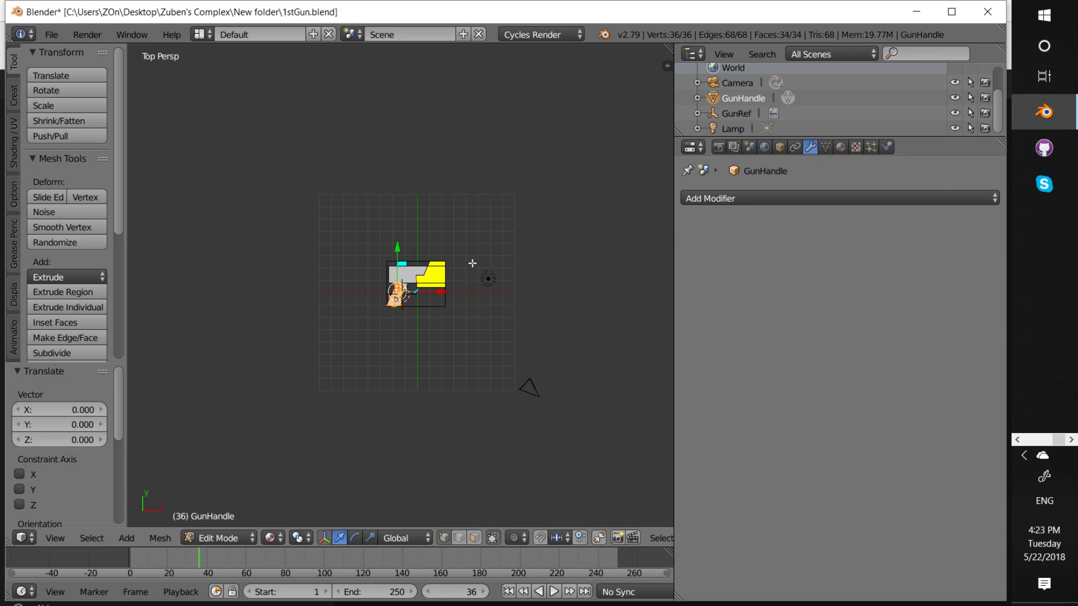
pyautogui.keyDown('shift'); pyautogui.scroll(1, 468, 264); pyautogui.keyUp('shift')
pyautogui.keyDown('ctrl'); pyautogui.scroll(2, 452, 291); pyautogui.keyUp('ctrl')
pyautogui.keyDown('shift'); pyautogui.scroll(2, 419, 299); pyautogui.keyUp('shift')
pyautogui.keyDown('shift'); pyautogui.scroll(-2, 405, 306); pyautogui.keyUp('shift')
pyautogui.keyDown('ctrl'); pyautogui.scroll(2, 398, 313); pyautogui.keyUp('ctrl')
pyautogui.keyDown('ctrl'); pyautogui.scroll(-2, 394, 314); pyautogui.keyUp('ctrl')
pyautogui.keyDown('ctrl'); pyautogui.scroll(-3, 366, 312); pyautogui.keyUp('ctrl')
pyautogui.keyDown('shift'); pyautogui.scroll(2, 365, 315); pyautogui.keyUp('shift')
pyautogui.scroll(5, 404, 354)
pyautogui.scroll(-4, 496, 411)
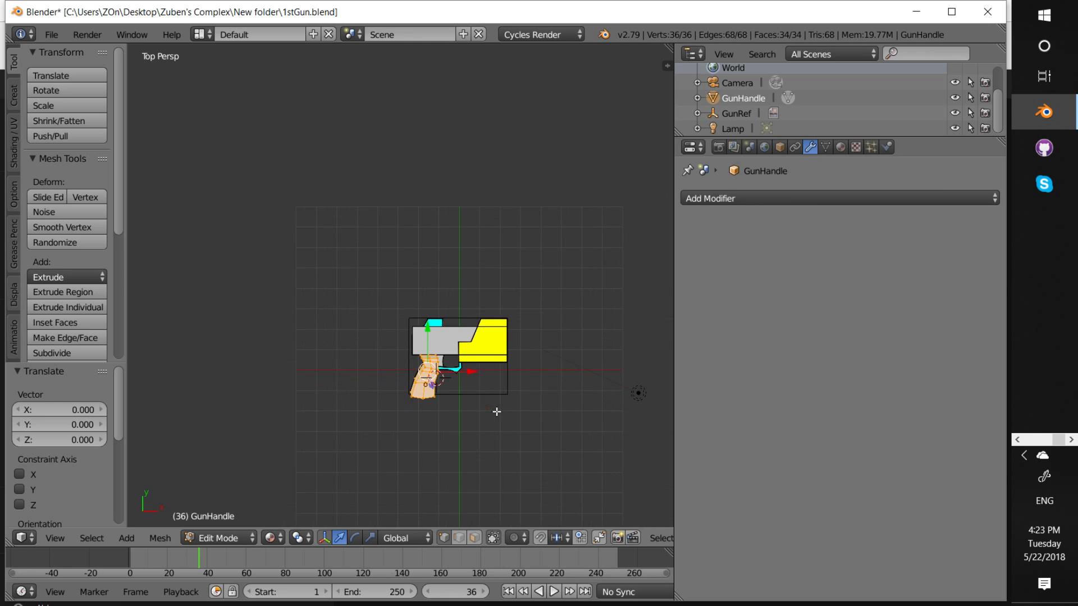
pyautogui.scroll(6, 497, 411)
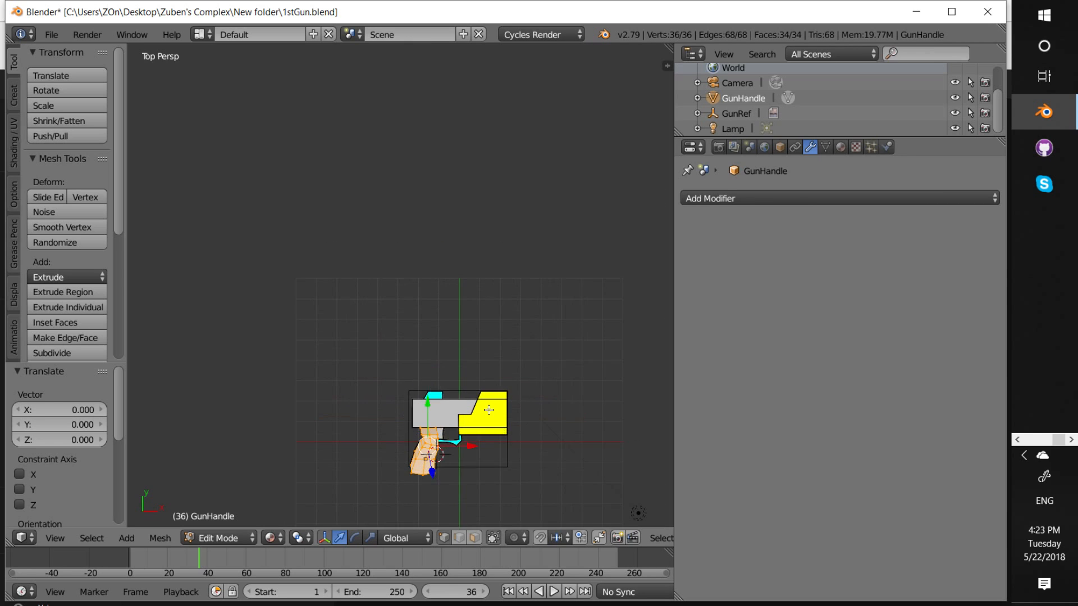
pyautogui.keyDown('shift'); pyautogui.moveTo(486, 406); pyautogui.dragTo(446, 109, button='middle'); pyautogui.keyUp('shift')
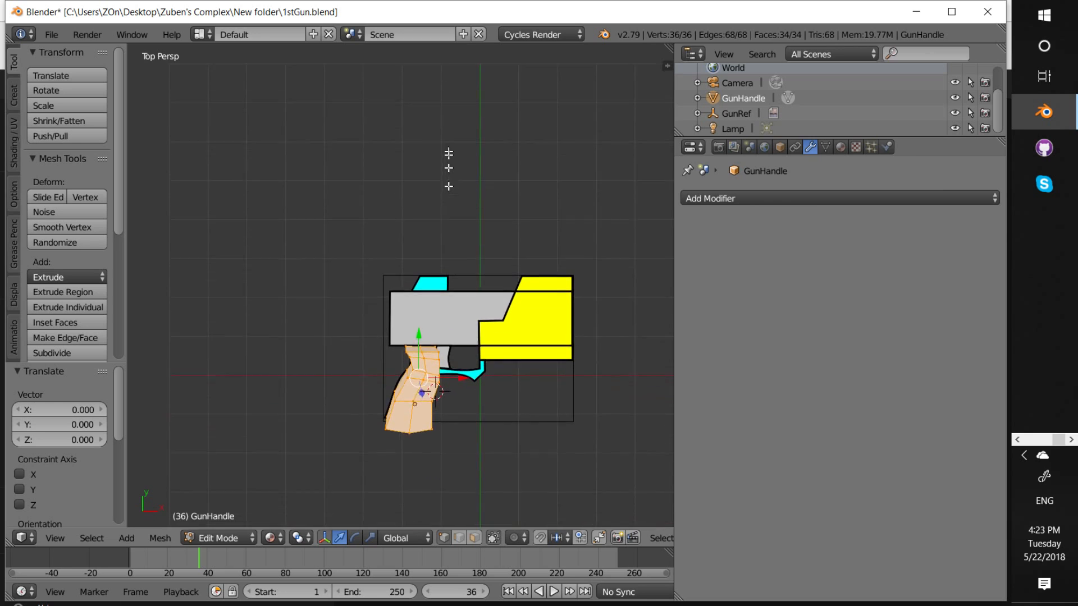
# Switch to the weapons drawing in Inkscape, open the Layers list and make the PewPewDie layer visible
pyautogui.hotkey('alt', 'Tab')
pyautogui.hotkey('alt', 'Tab')
pyautogui.hotkey('alt', 'Tab')
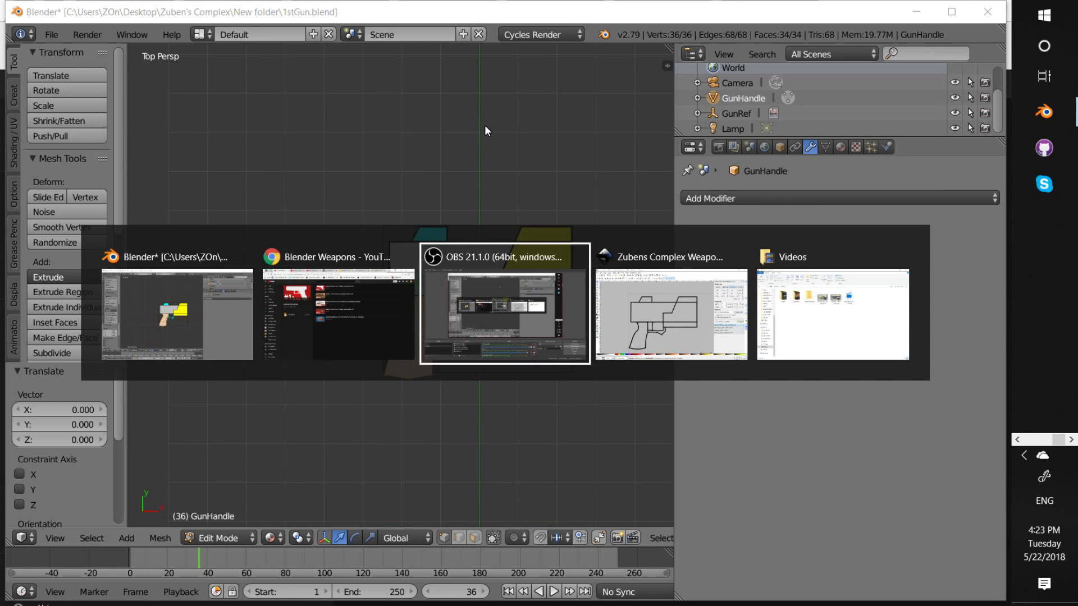
pyautogui.keyDown('ctrl'); pyautogui.scroll(-5, 600, 235); pyautogui.keyUp('ctrl')
pyautogui.keyDown('ctrl'); pyautogui.scroll(2, 710, 301); pyautogui.keyUp('ctrl')
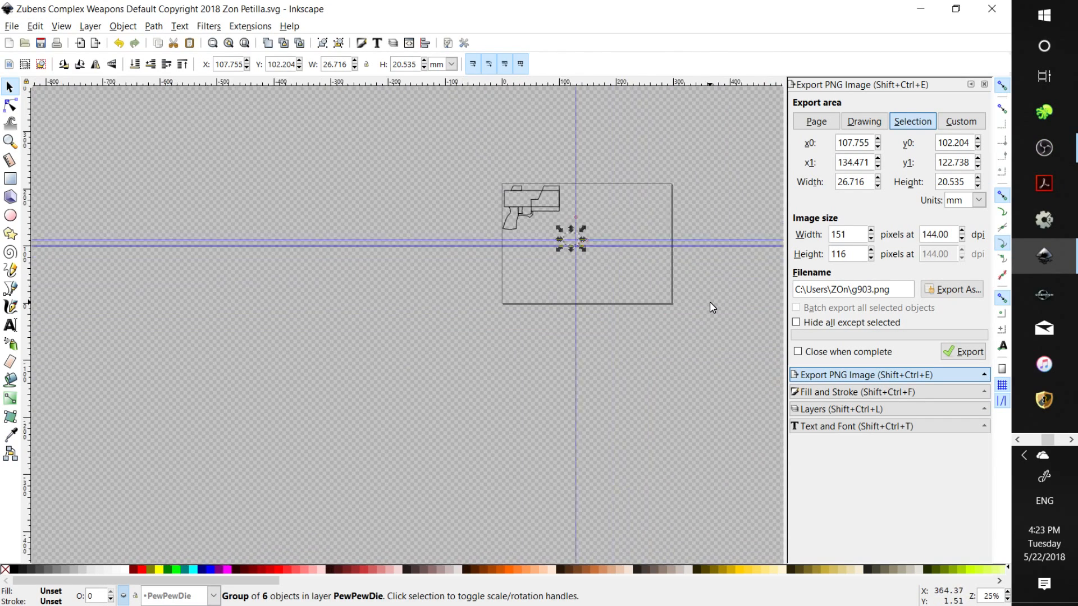
pyautogui.click(849, 409)
pyautogui.click(798, 157)
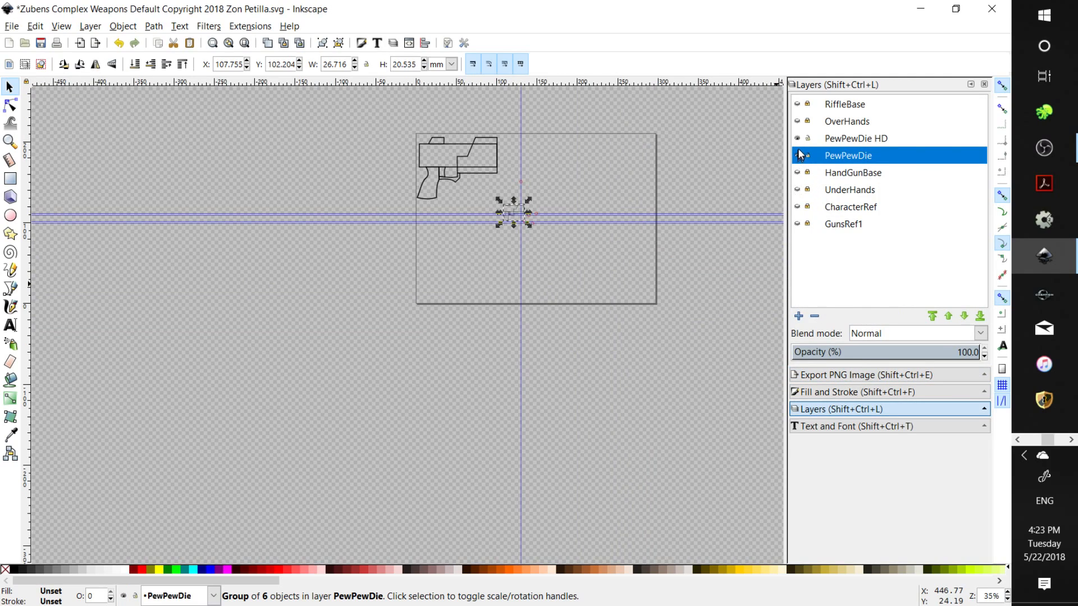
# Hide the PewPewDie HD layer and make the HandGunBase, GunsRef1 and CharacterRef layers visible
pyautogui.click(797, 139)
pyautogui.click(798, 172)
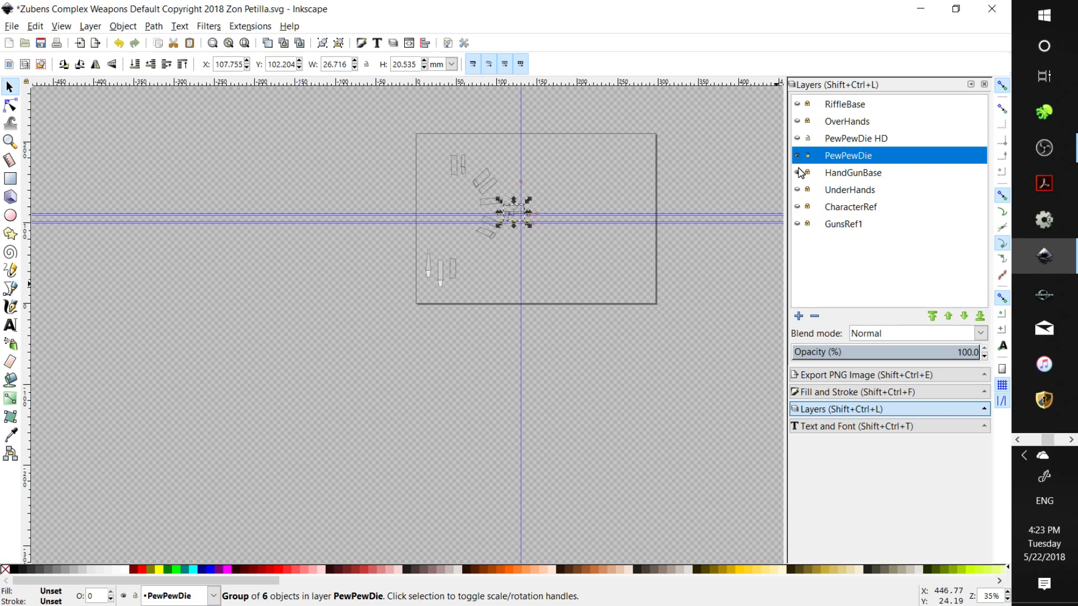
pyautogui.click(798, 224)
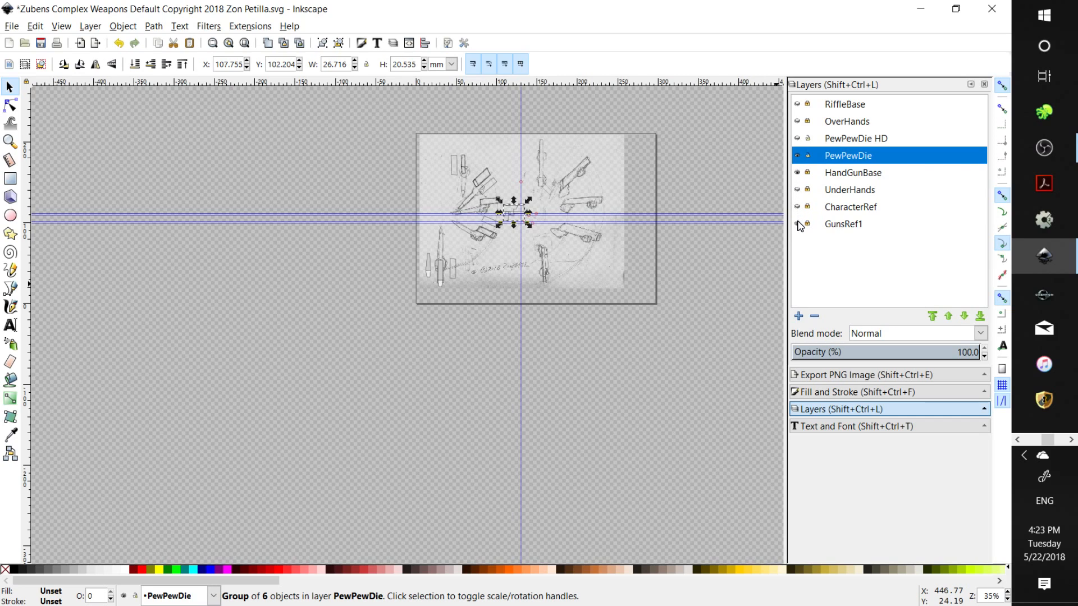
pyautogui.click(797, 207)
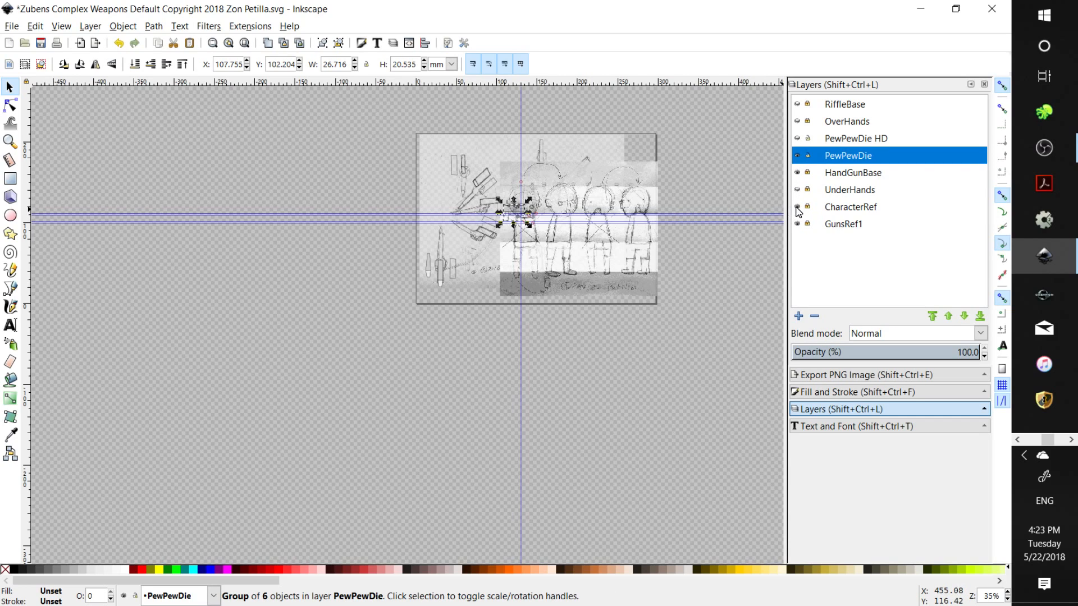
pyautogui.keyDown('ctrl'); pyautogui.scroll(4, 579, 236); pyautogui.keyUp('ctrl')
pyautogui.keyDown('ctrl'); pyautogui.scroll(-2, 579, 236); pyautogui.keyUp('ctrl')
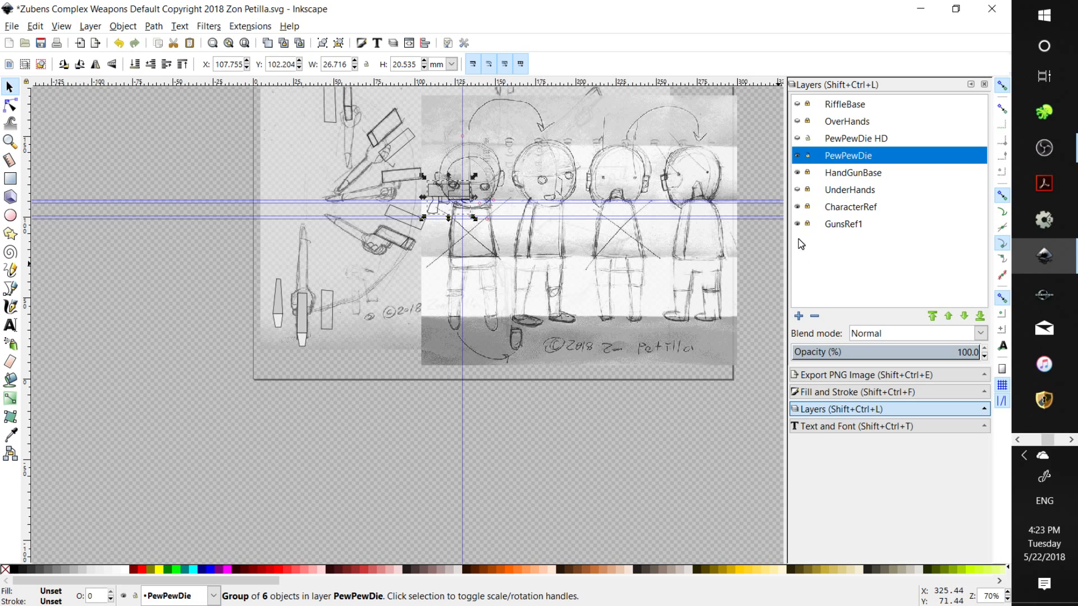
# Hide the CharacterRef layer and make the UnderHands layer visible over the gun sketches
pyautogui.click(800, 209)
pyautogui.click(800, 209)
pyautogui.click(800, 208)
pyautogui.keyDown('ctrl'); pyautogui.scroll(3, 280, 323); pyautogui.keyUp('ctrl')
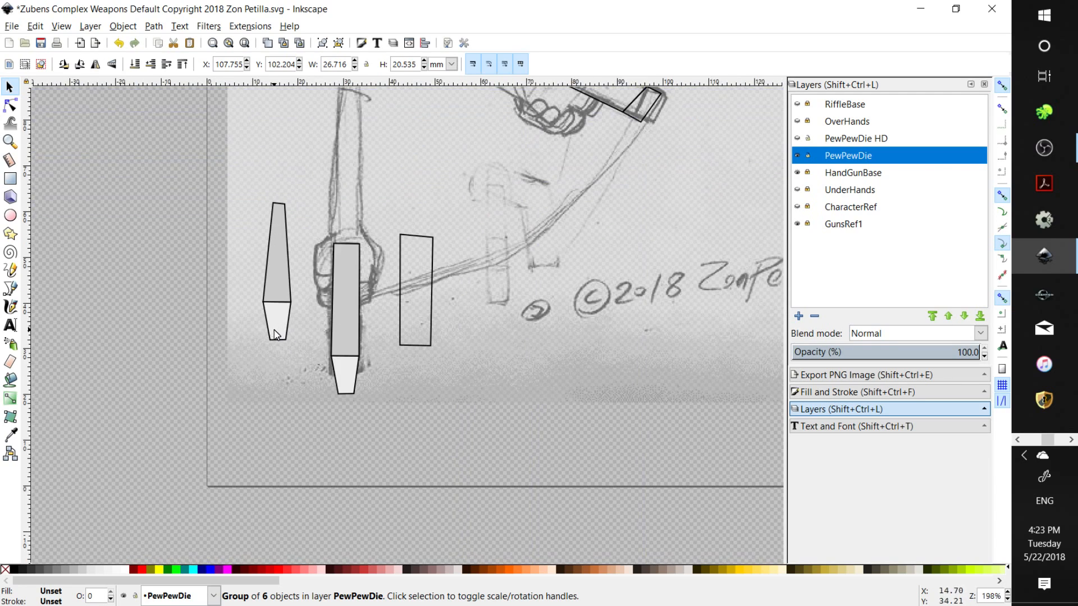
pyautogui.click(800, 191)
# Examine the handgun base shapes over the arm sketches and the small PewPewDie gun outline beside them
pyautogui.scroll(3, 351, 332)
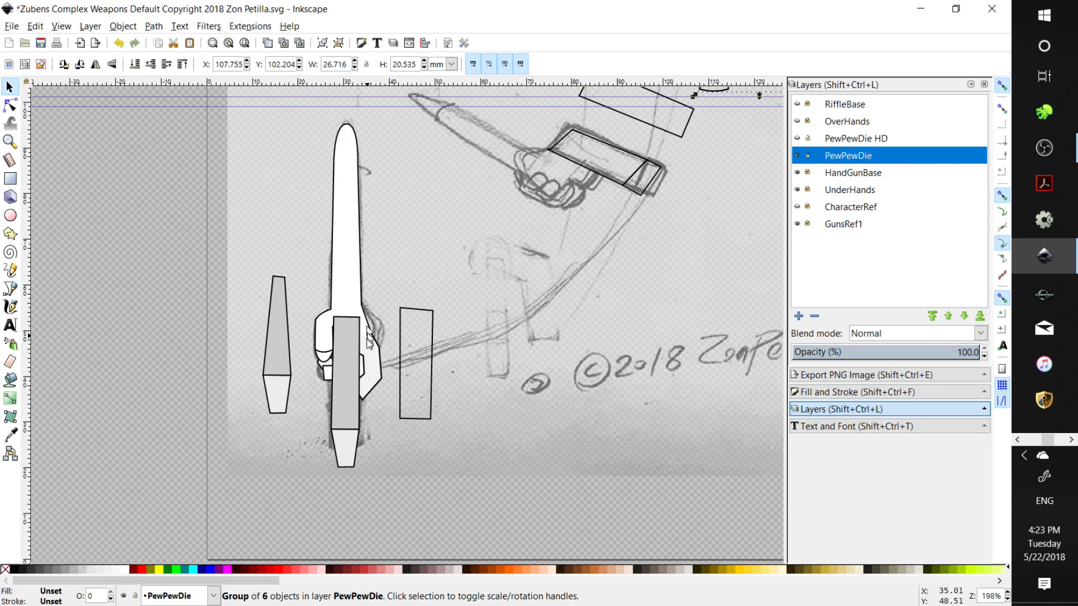
pyautogui.scroll(1, 480, 291)
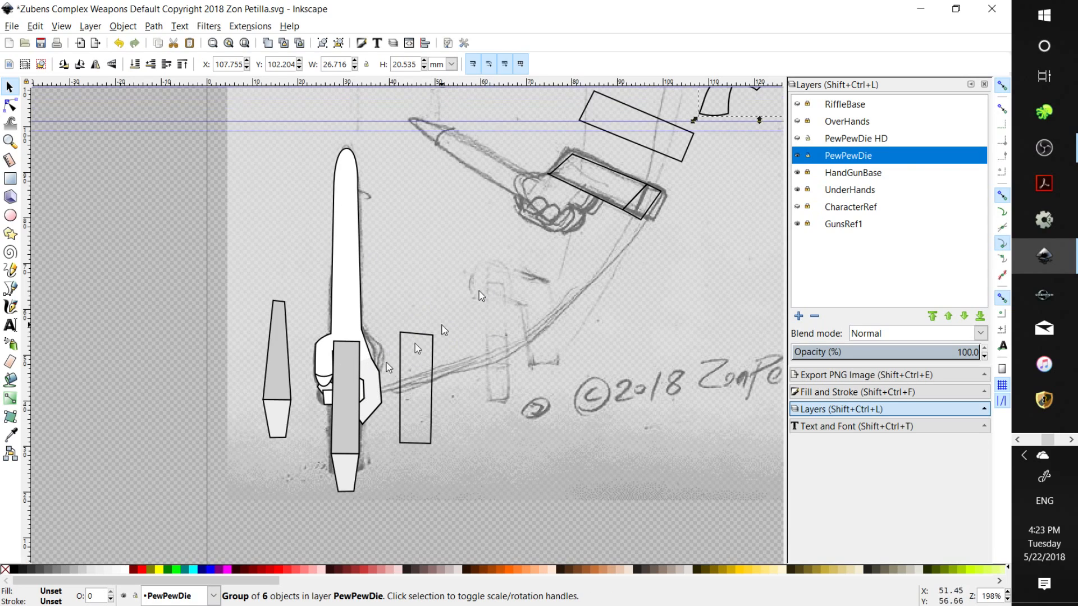
pyautogui.scroll(9, 486, 342)
pyautogui.scroll(8, 483, 345)
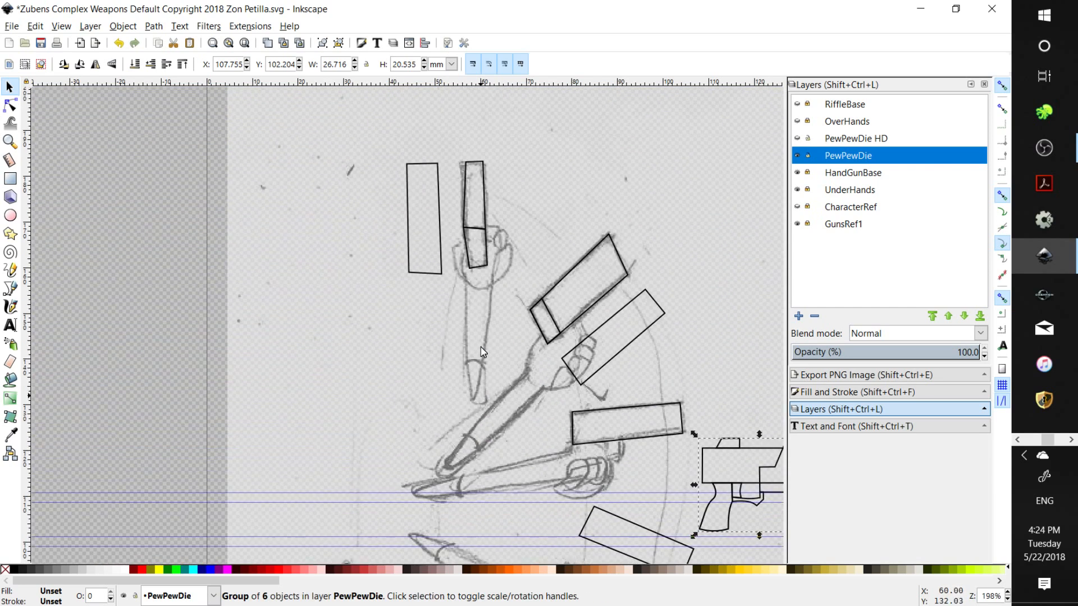
pyautogui.scroll(2, 585, 375)
pyautogui.scroll(-3, 586, 375)
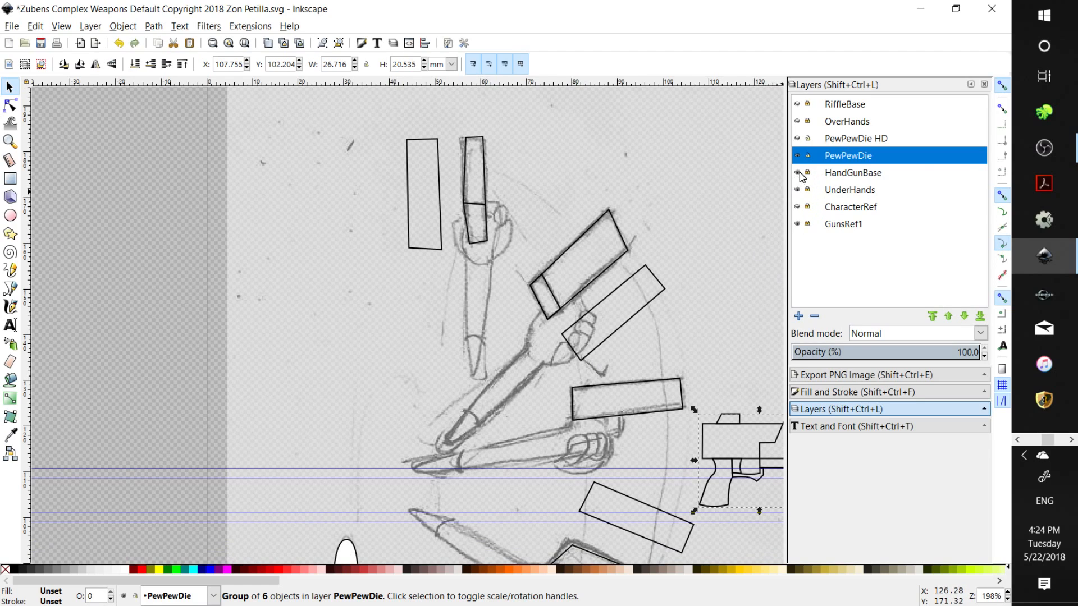
pyautogui.keyDown('ctrl'); pyautogui.scroll(-7, 750, 344); pyautogui.keyUp('ctrl')
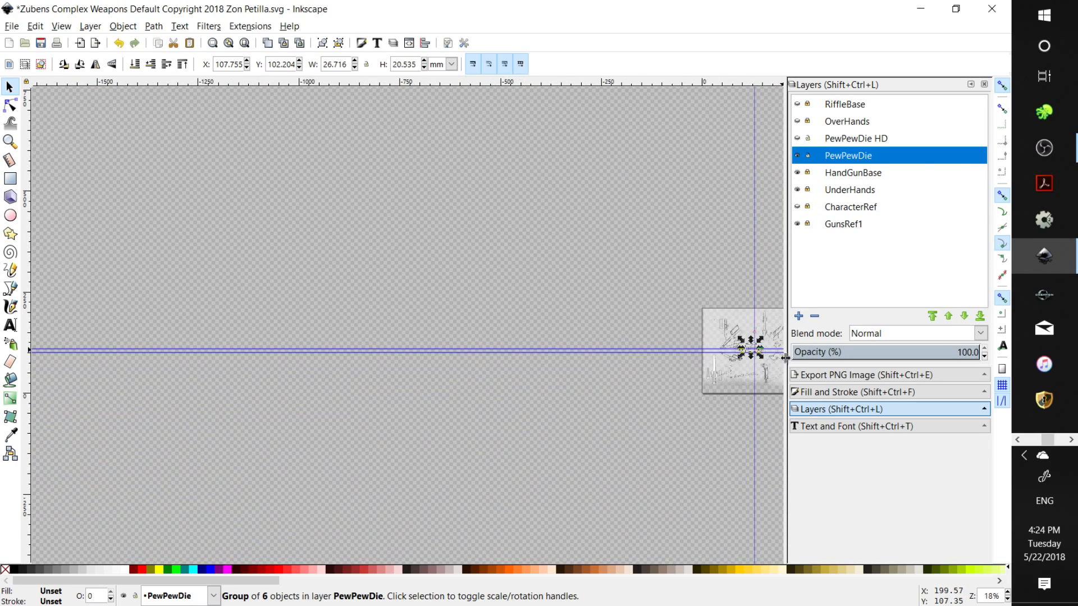
pyautogui.keyDown('ctrl'); pyautogui.scroll(8, 760, 352); pyautogui.keyUp('ctrl')
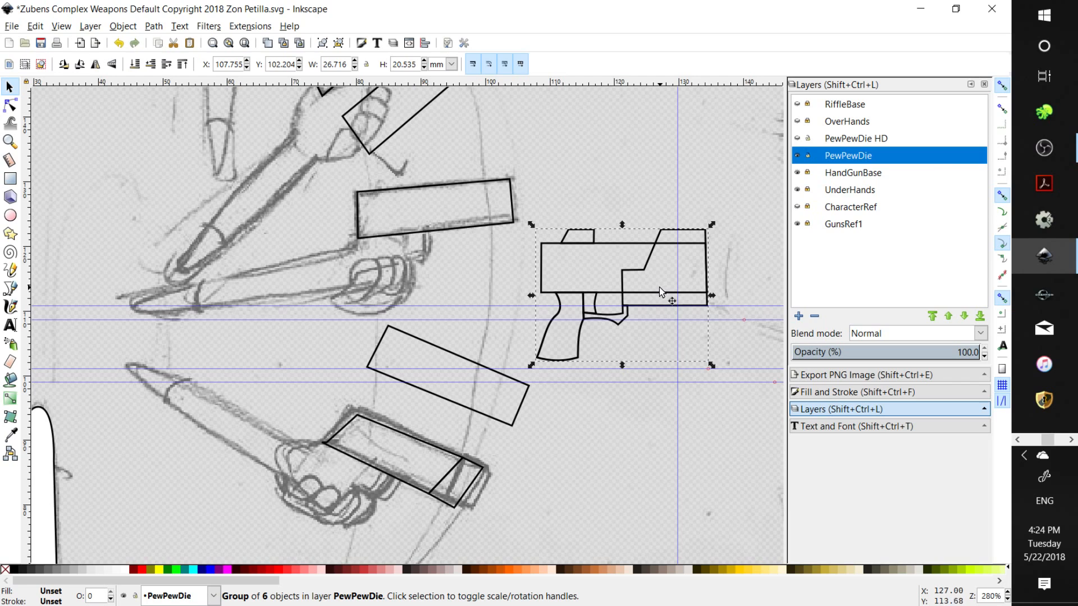
pyautogui.keyDown('ctrl'); pyautogui.scroll(2, 638, 322); pyautogui.keyUp('ctrl')
pyautogui.keyDown('ctrl'); pyautogui.scroll(-2, 636, 329); pyautogui.keyUp('ctrl')
pyautogui.keyDown('ctrl'); pyautogui.scroll(1, 635, 331); pyautogui.keyUp('ctrl')
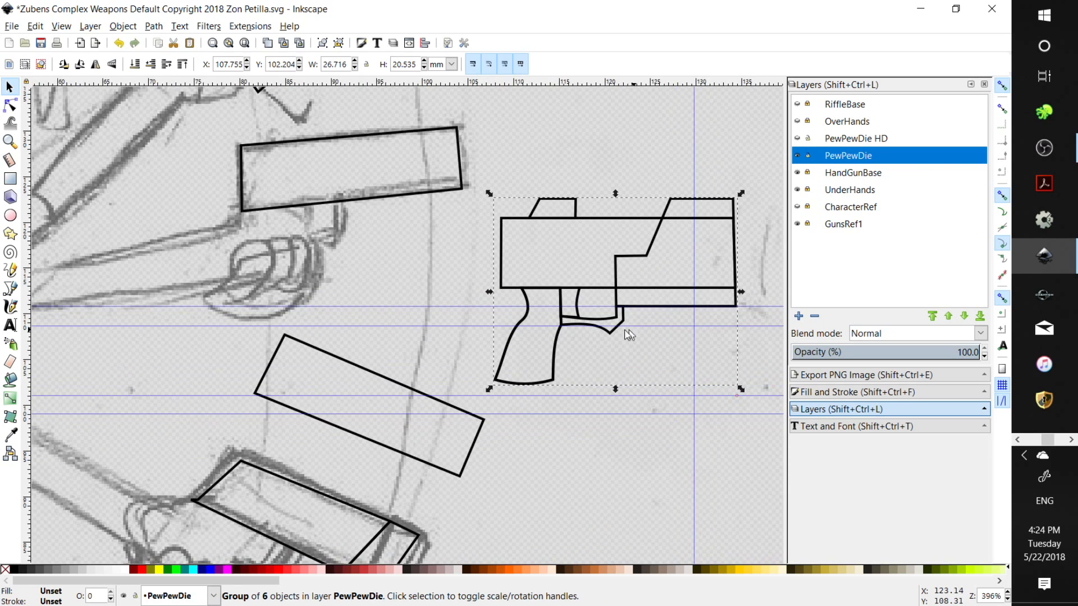
pyautogui.keyDown('ctrl'); pyautogui.scroll(1, 616, 331); pyautogui.keyUp('ctrl')
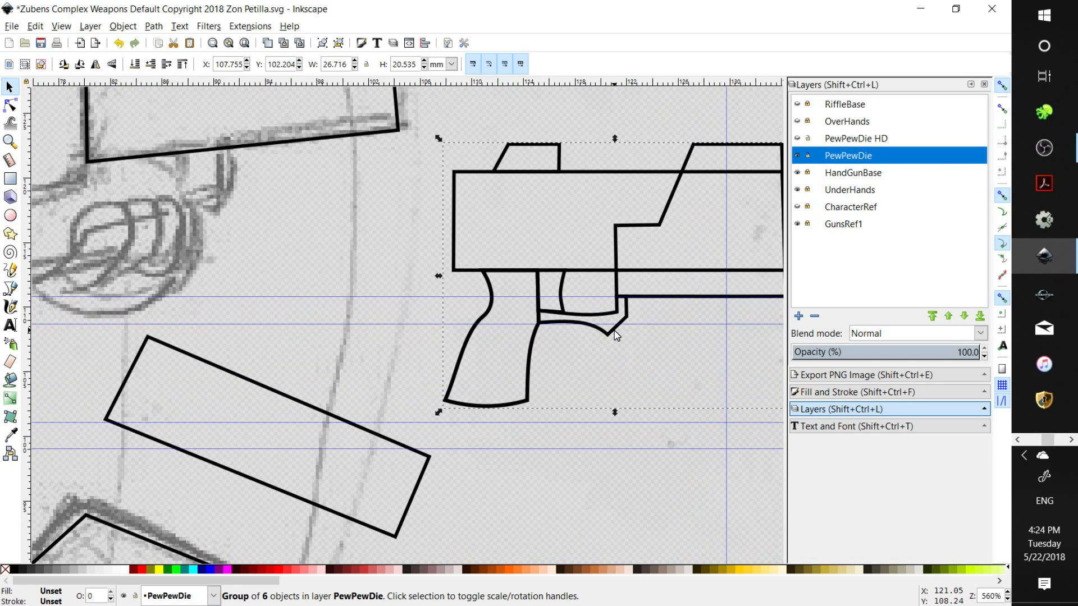
pyautogui.keyDown('ctrl'); pyautogui.scroll(-1, 616, 335); pyautogui.keyUp('ctrl')
# Move the small PewPewDie gun group onto the nearly horizontal handgun and arm sketch
pyautogui.click(540, 319)
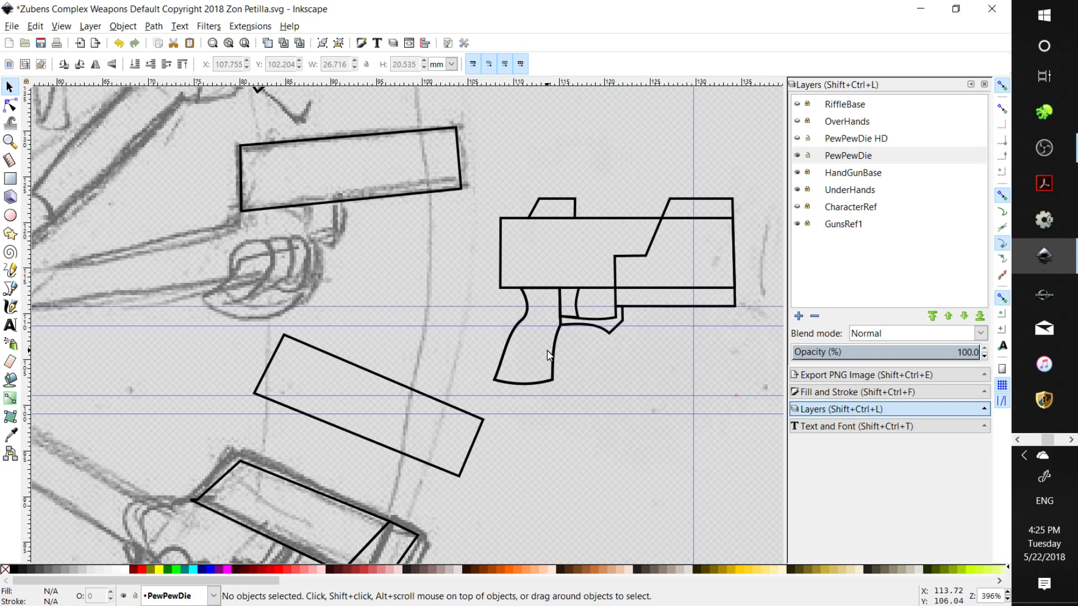
pyautogui.click(544, 285)
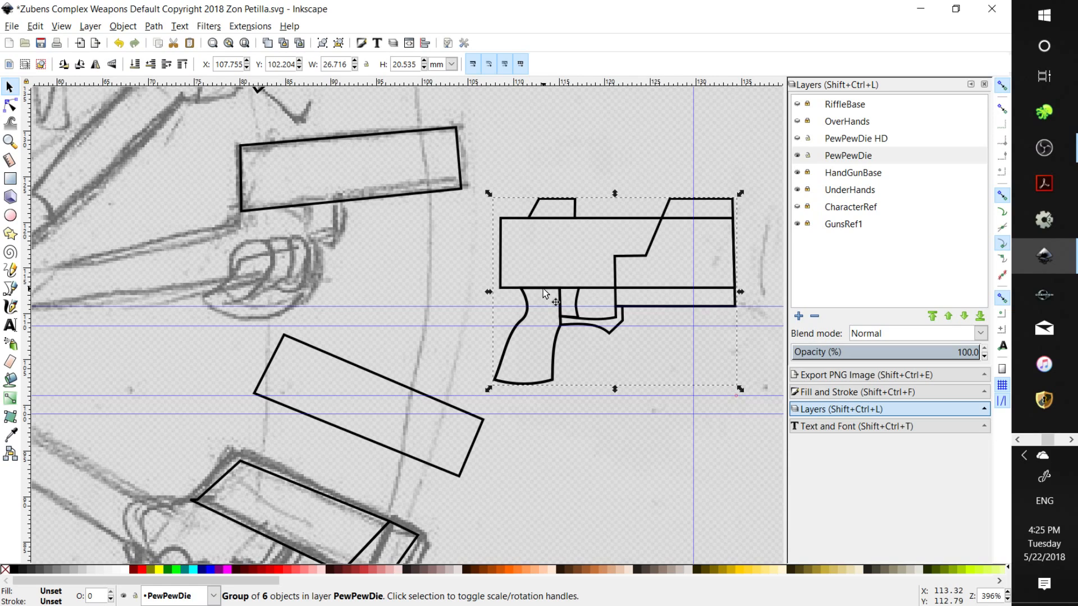
pyautogui.moveTo(543, 290); pyautogui.dragTo(284, 218)
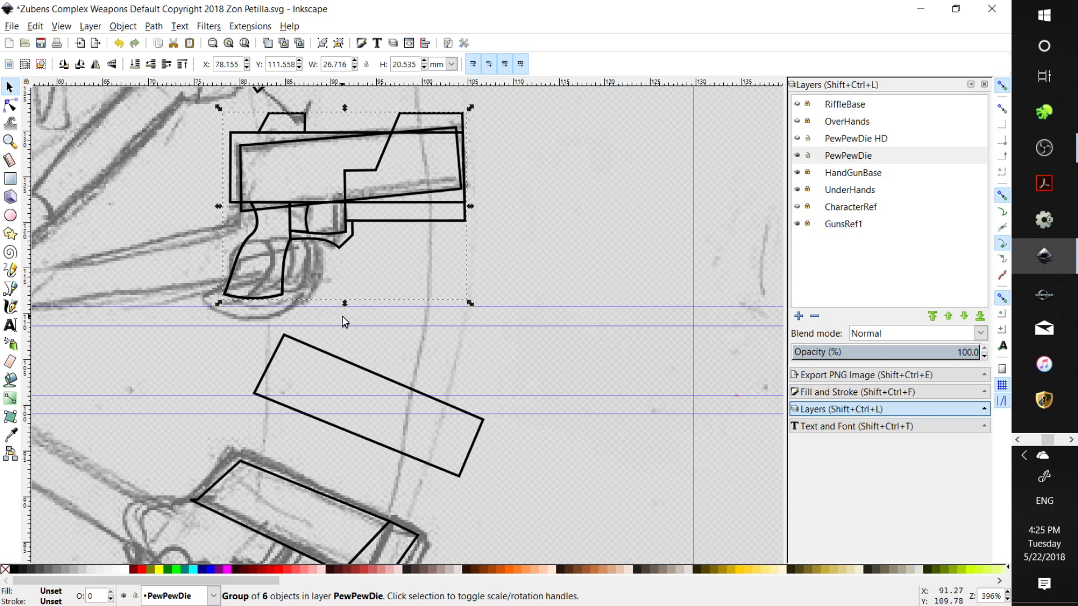
pyautogui.keyDown('ctrl'); pyautogui.scroll(-2, 342, 315); pyautogui.keyUp('ctrl')
pyautogui.keyDown('ctrl'); pyautogui.scroll(-1, 308, 310); pyautogui.keyUp('ctrl')
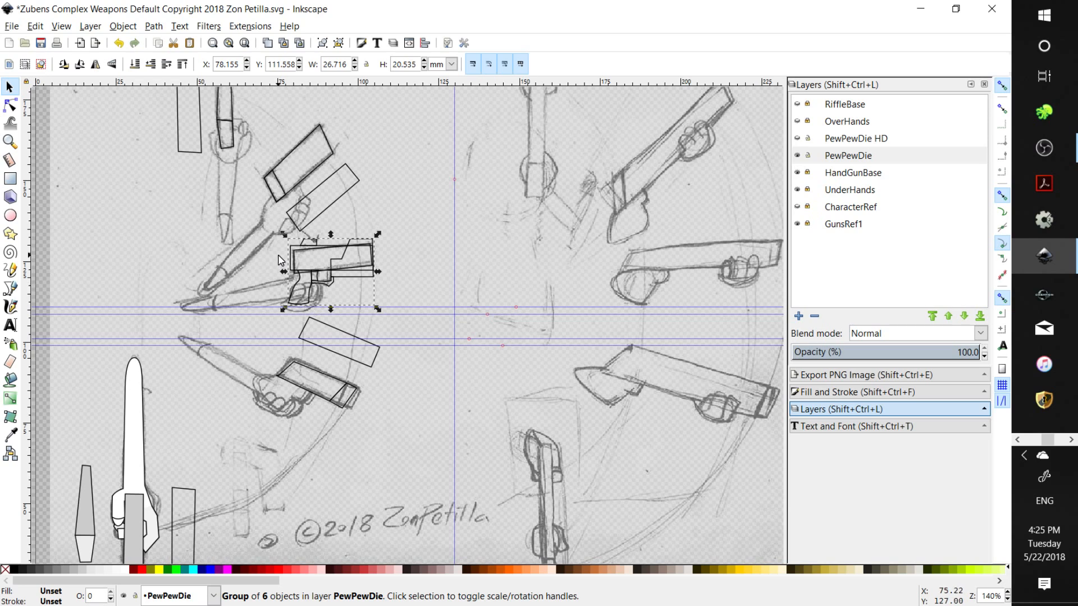
pyautogui.scroll(4, 256, 236)
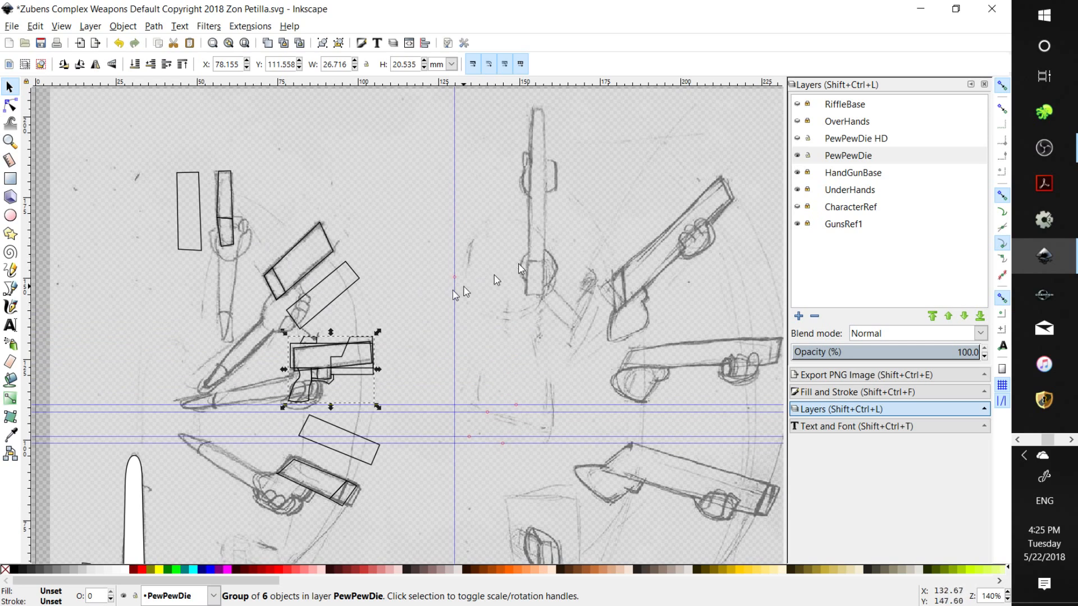
# Toggle the PewPewDie and HandGunBase layers off and on to compare their shapes
pyautogui.click(797, 156)
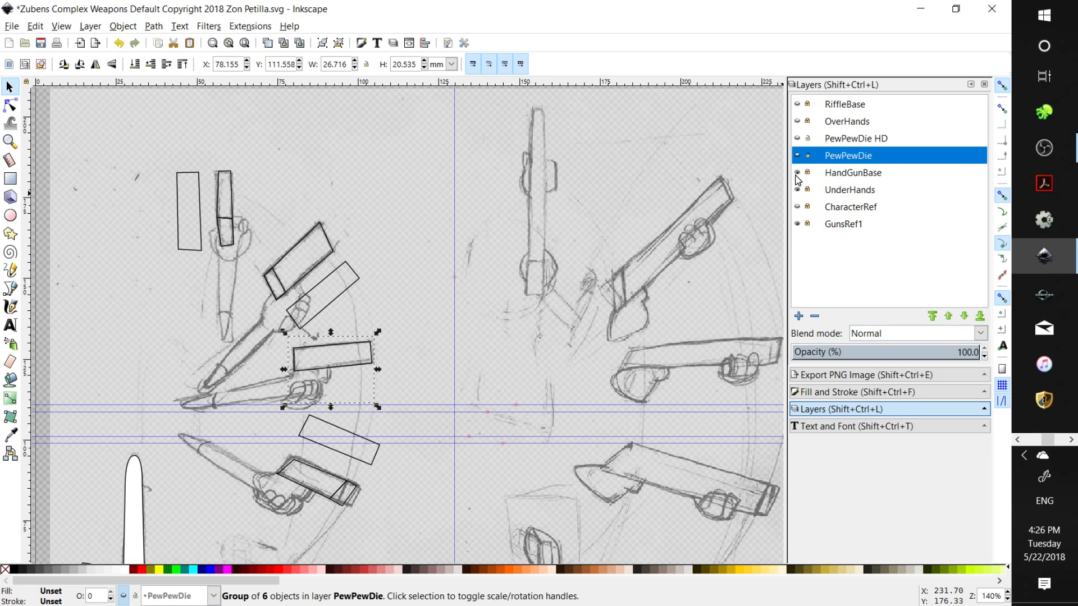
pyautogui.click(798, 173)
pyautogui.click(798, 173)
pyautogui.click(797, 156)
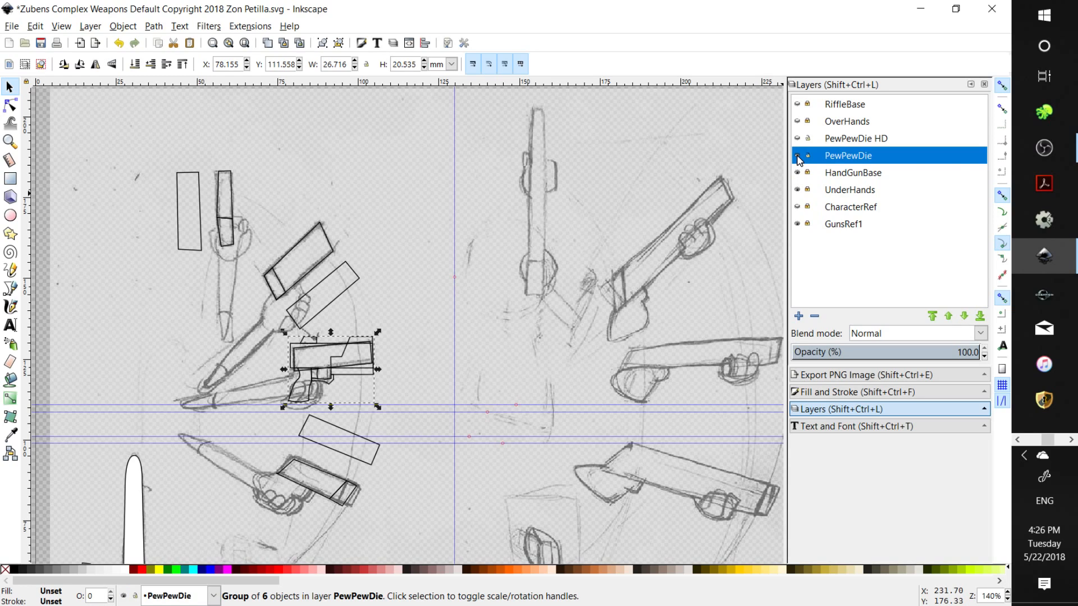
# Show the PewPewDie HD layer alongside PewPewDie and hide the HandGunBase, UnderHands and GunsRef1 layers
pyautogui.click(797, 157)
pyautogui.click(797, 139)
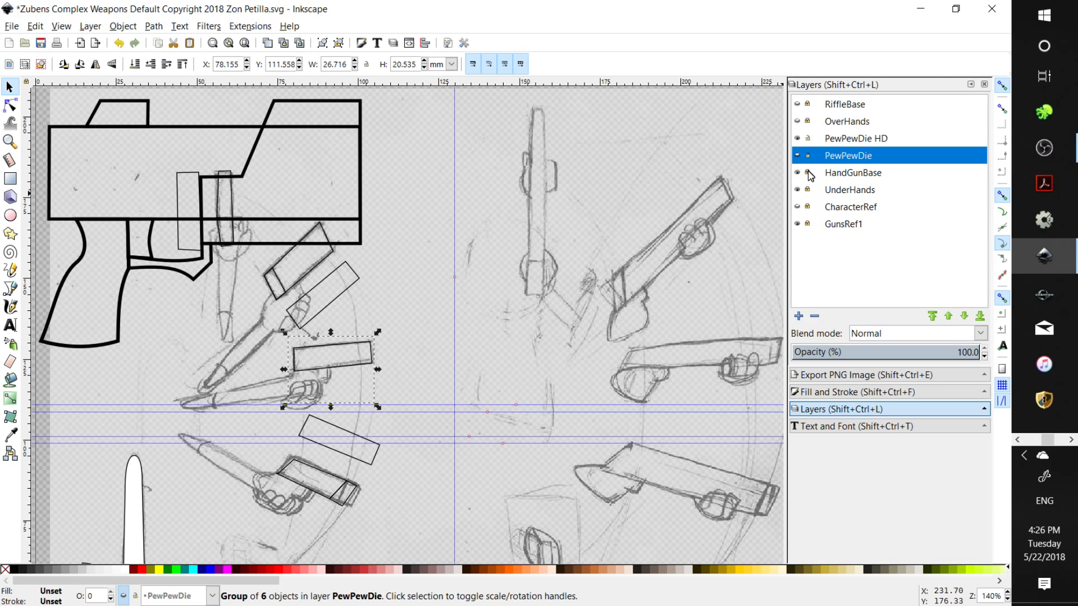
pyautogui.click(798, 156)
pyautogui.click(798, 173)
pyautogui.click(797, 190)
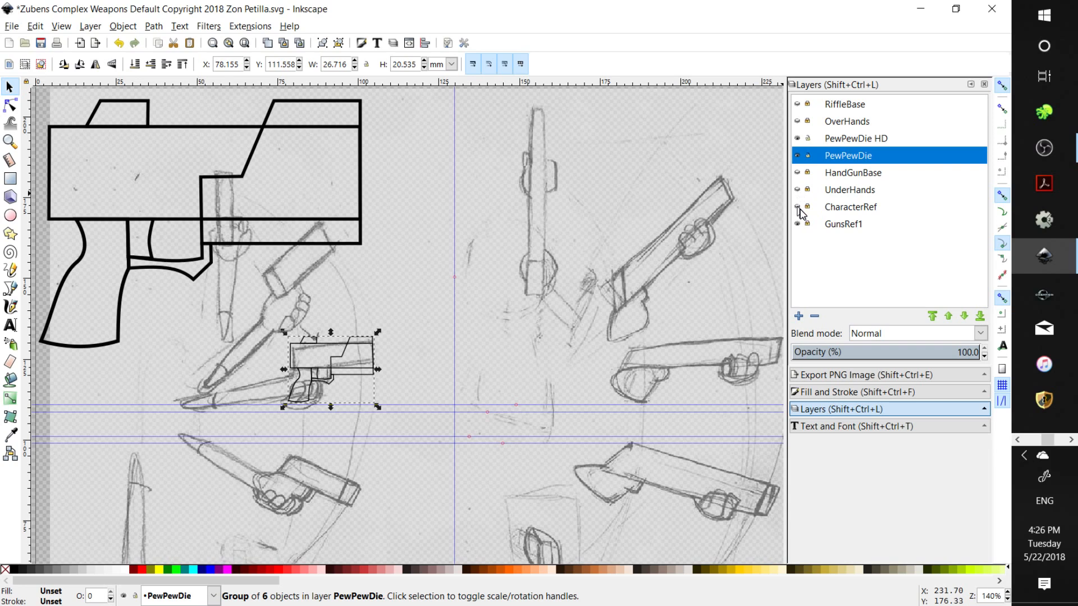
pyautogui.click(798, 224)
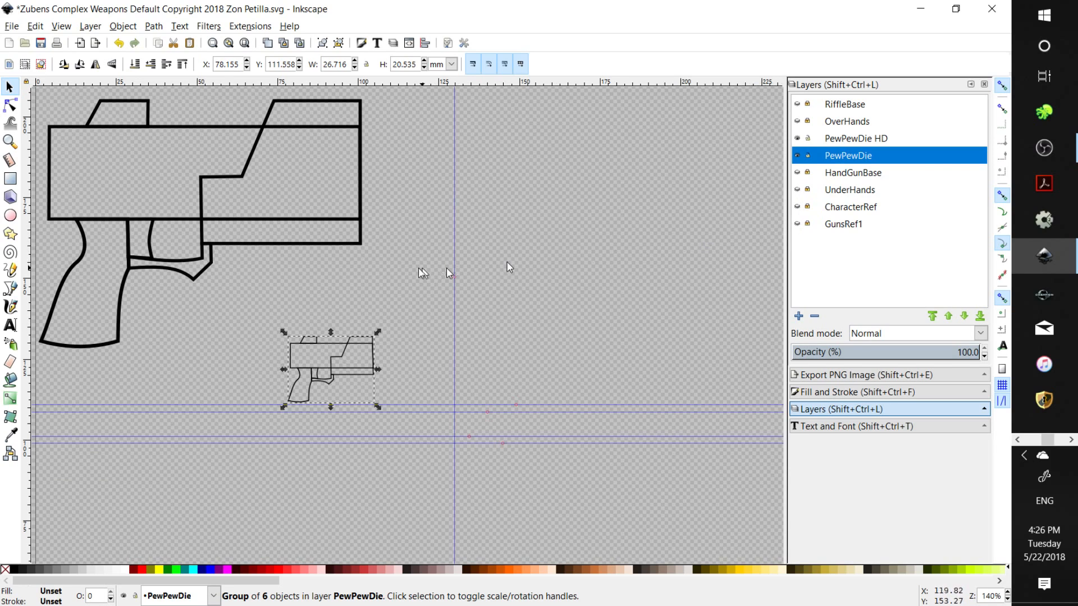
# Compare the large and small gun outlines, and hide the PewPewDie layer with the small one
pyautogui.scroll(1, 328, 257)
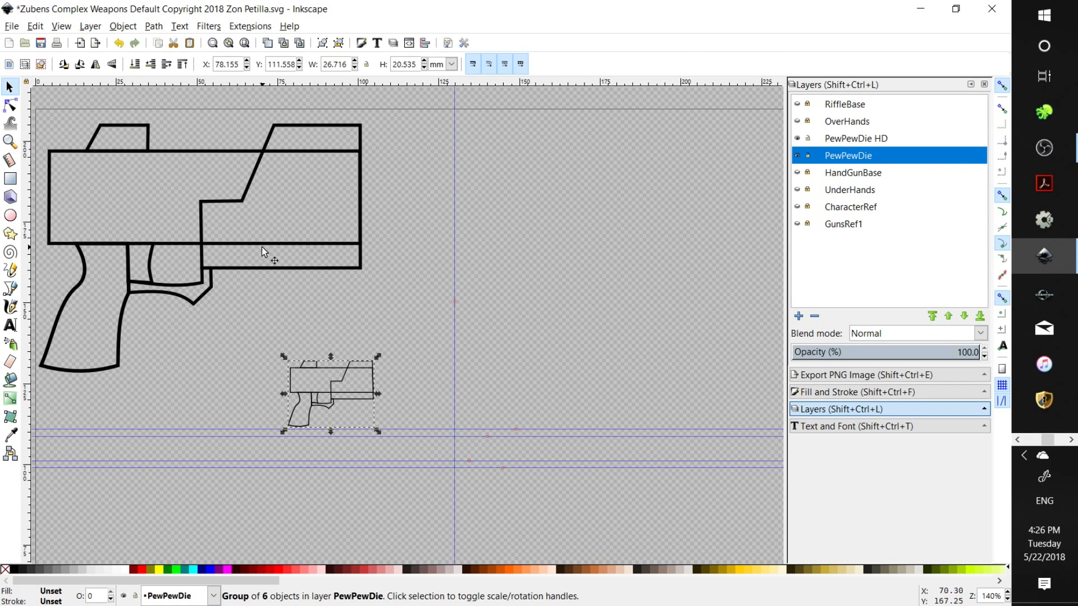
pyautogui.keyDown('ctrl'); pyautogui.scroll(-4, 192, 235); pyautogui.keyUp('ctrl')
pyautogui.keyDown('ctrl'); pyautogui.scroll(2, 177, 242); pyautogui.keyUp('ctrl')
pyautogui.keyDown('ctrl'); pyautogui.scroll(3, 274, 236); pyautogui.keyUp('ctrl')
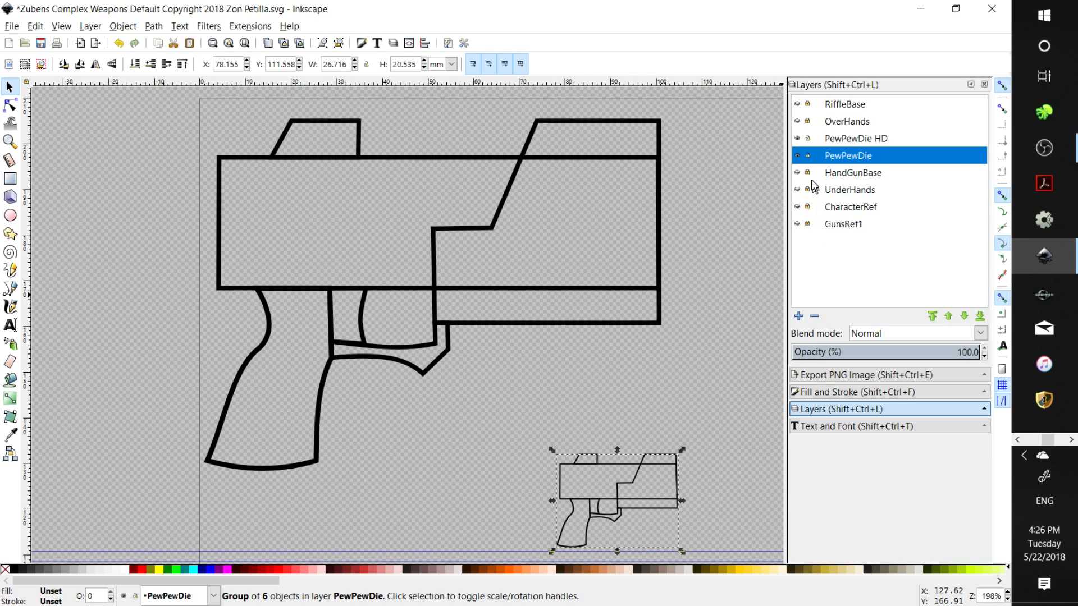
pyautogui.click(797, 156)
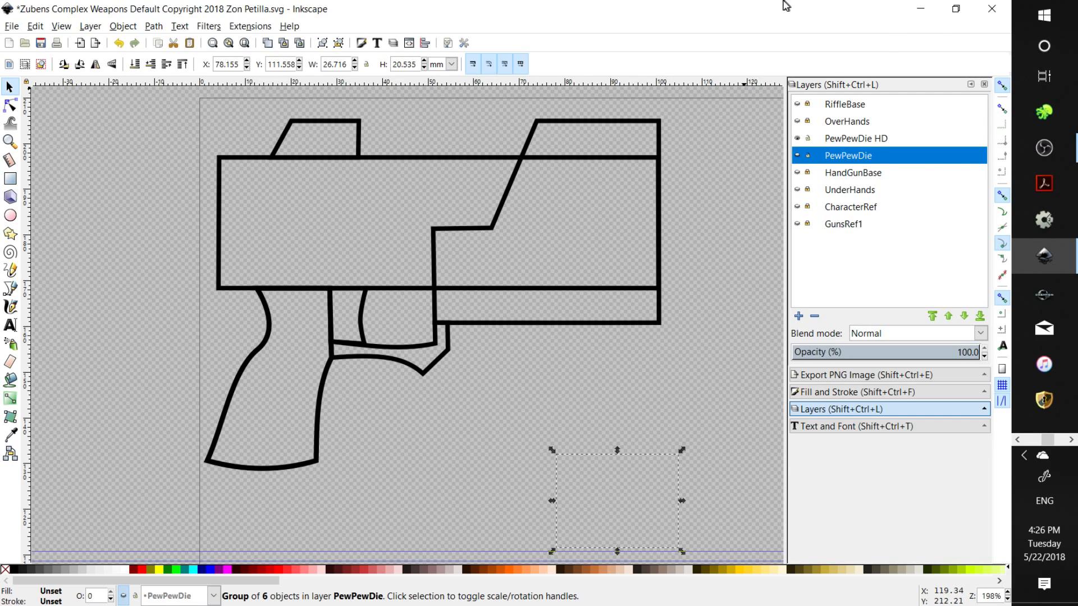
# Switch to Blender and demonstrate panning and zooming the top view around the gun handle and reference image
pyautogui.hotkey('alt', 'Tab')
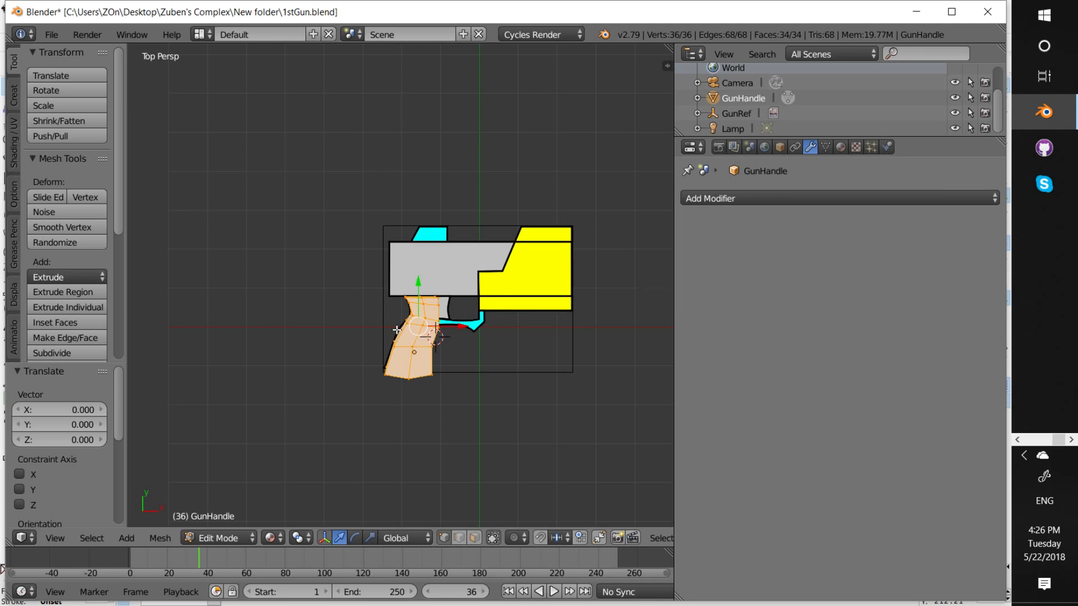
pyautogui.keyDown('ctrl'); pyautogui.scroll(1, 416, 306); pyautogui.keyUp('ctrl')
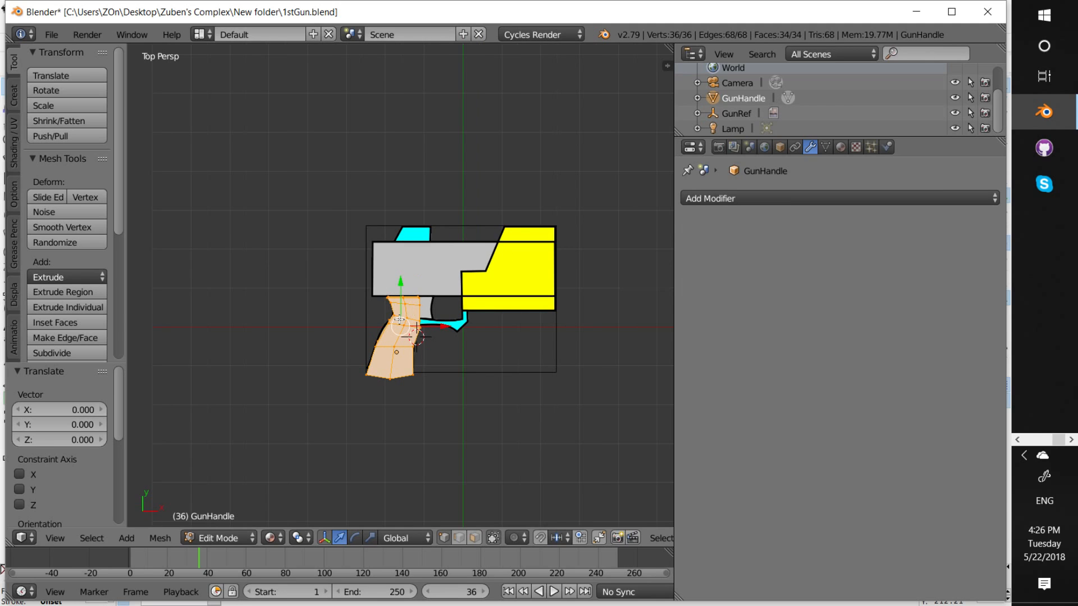
pyautogui.keyDown('ctrl'); pyautogui.scroll(1, 399, 320); pyautogui.keyUp('ctrl')
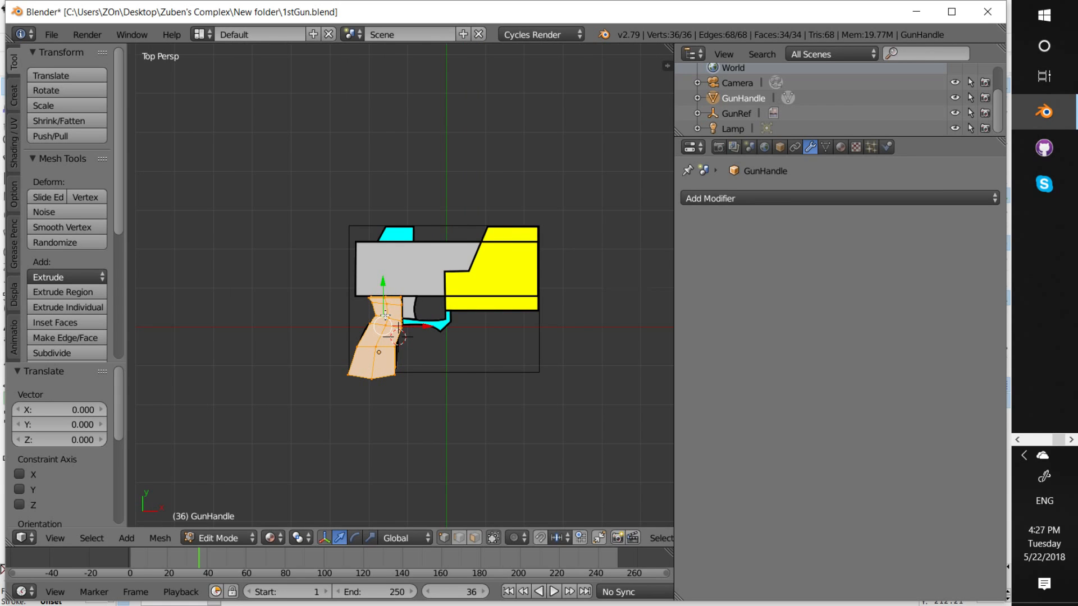
pyautogui.keyDown('shift'); pyautogui.scroll(1, 384, 319); pyautogui.keyUp('shift')
pyautogui.keyDown('ctrl'); pyautogui.scroll(3, 383, 321); pyautogui.keyUp('ctrl')
pyautogui.scroll(-2, 305, 351)
pyautogui.keyDown('ctrl'); pyautogui.scroll(2, 305, 351); pyautogui.keyUp('ctrl')
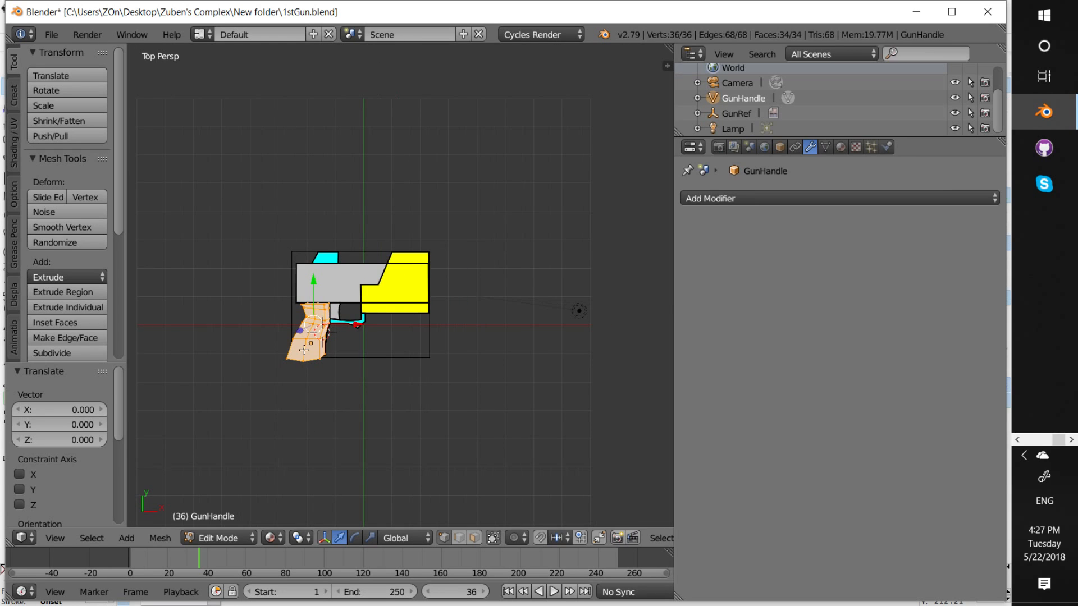
pyautogui.scroll(4, 228, 361)
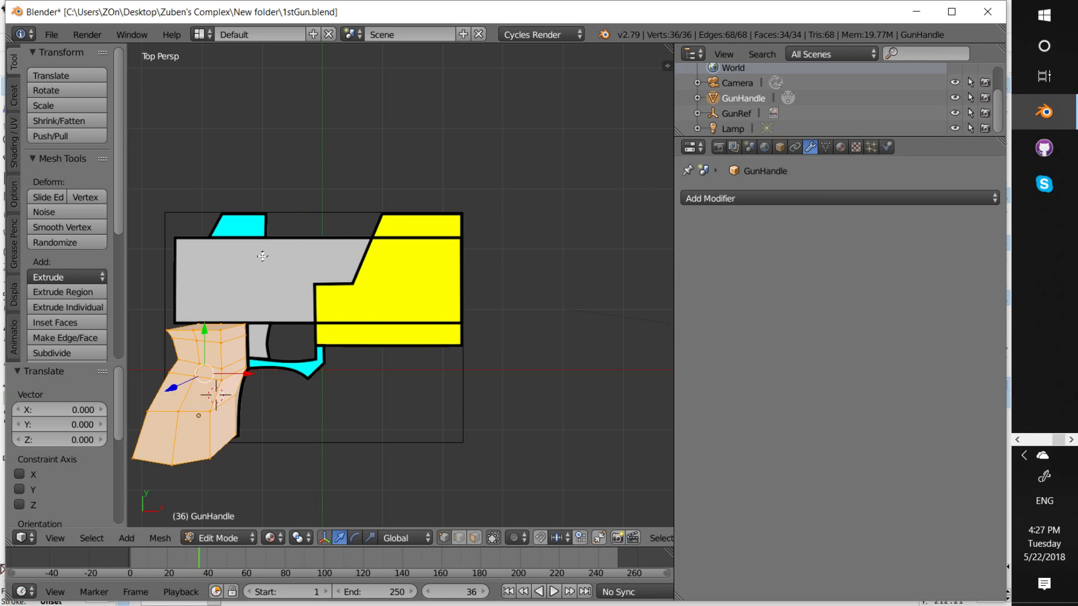
# Add a cube to the GunHandle mesh in Edit Mode and expand the GunHandle entry in the outliner
pyautogui.hotkey('shift', 'a')
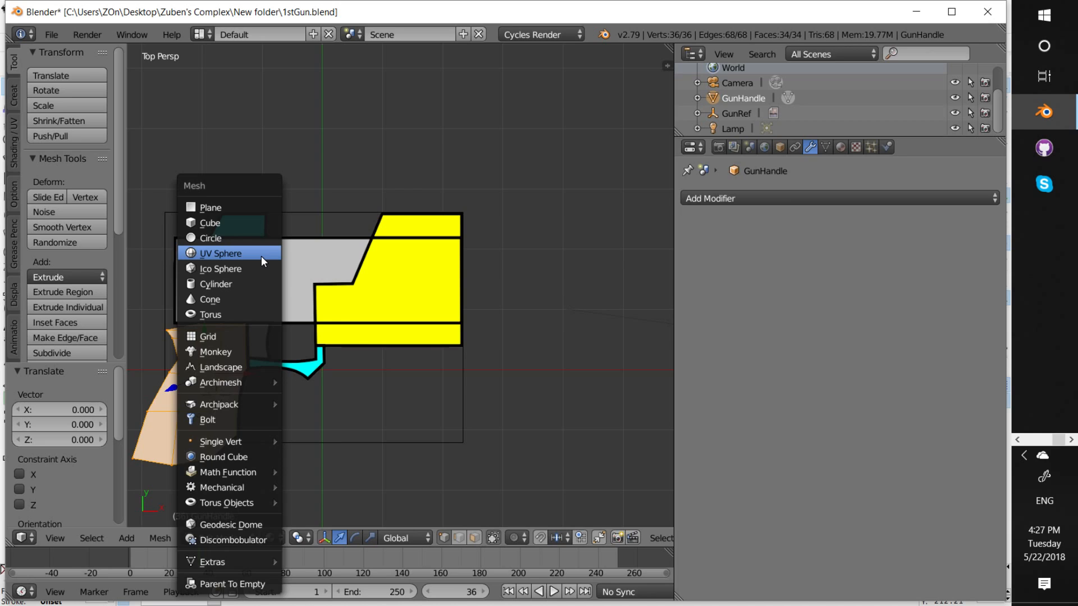
pyautogui.click(245, 222)
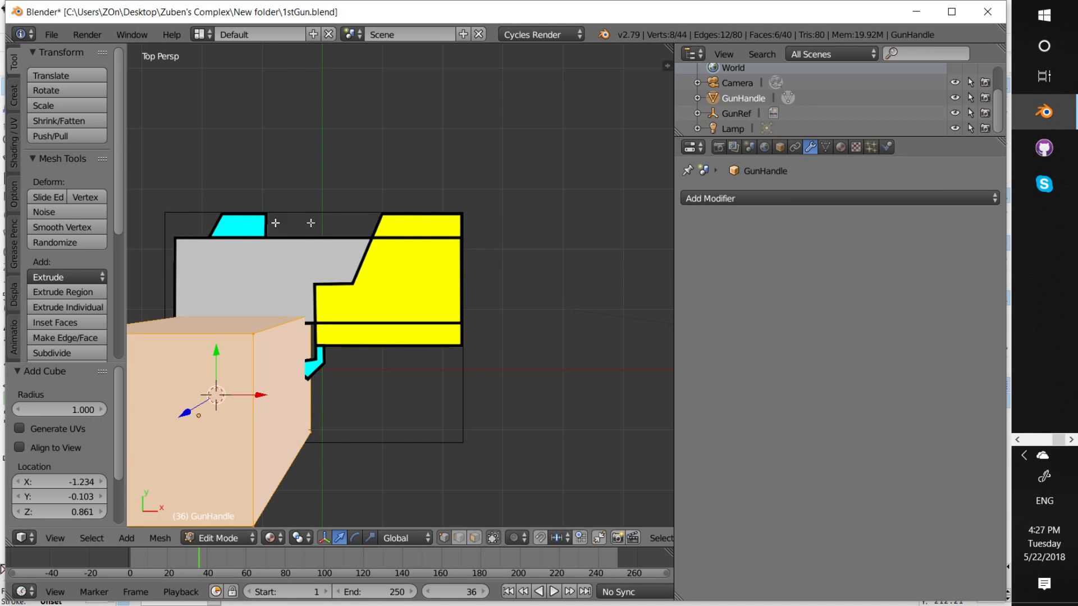
pyautogui.scroll(3, 746, 115)
pyautogui.scroll(-2, 753, 120)
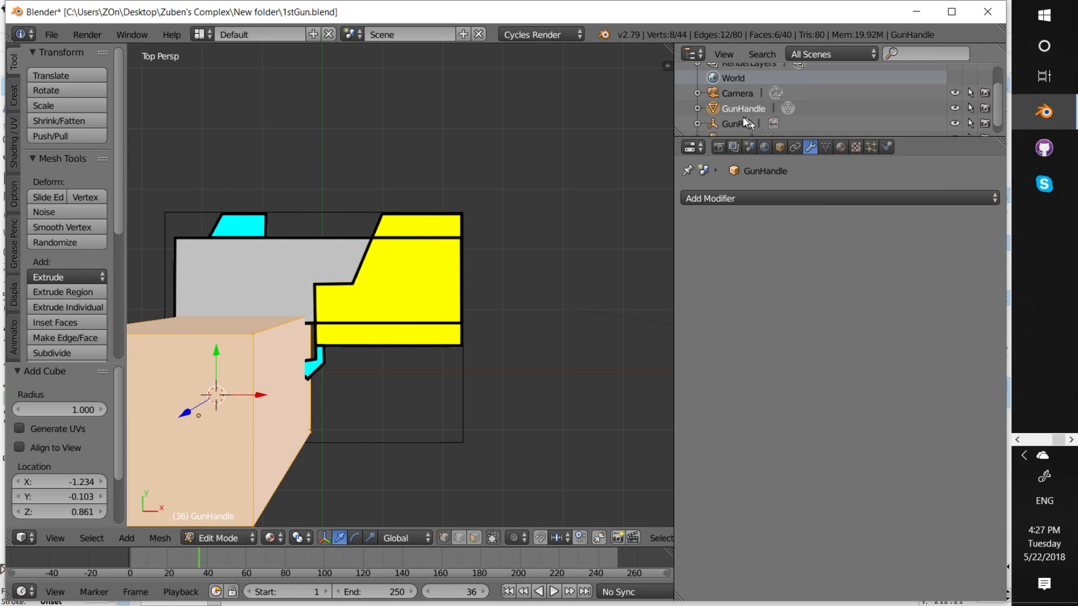
pyautogui.click(698, 108)
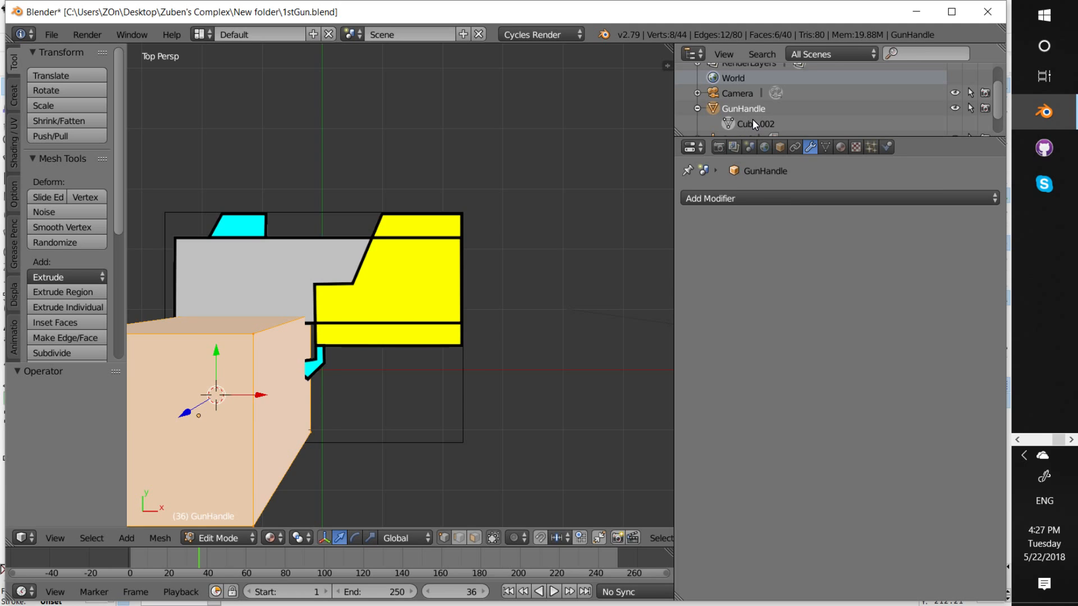
# Undo the cube addition, return to Object Mode and collapse the GunHandle entry in the outliner
pyautogui.hotkey('ctrl', 'z')
pyautogui.click(756, 123)
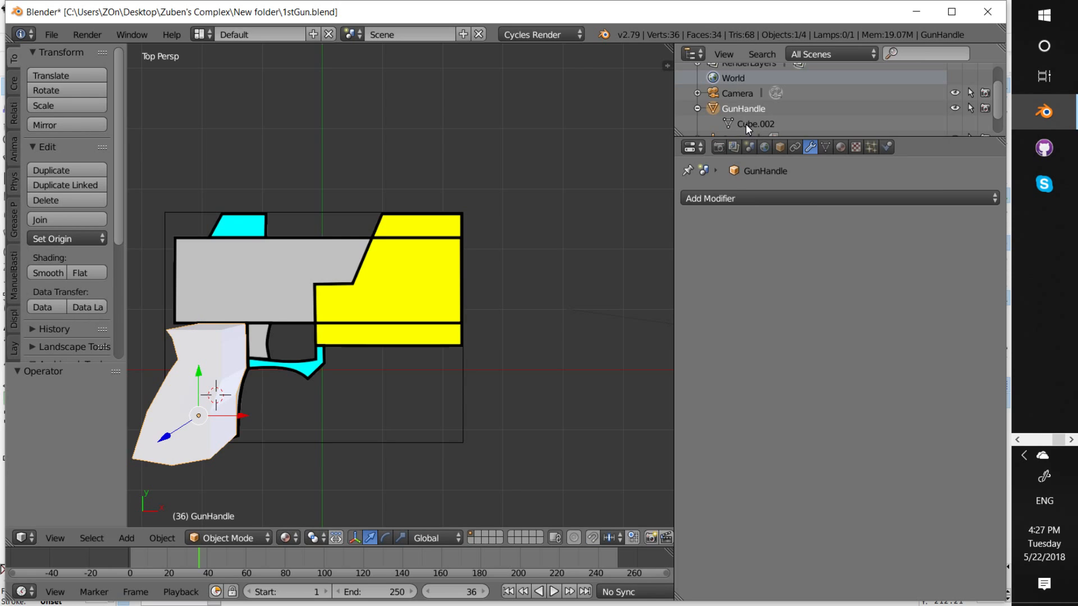
pyautogui.click(746, 123)
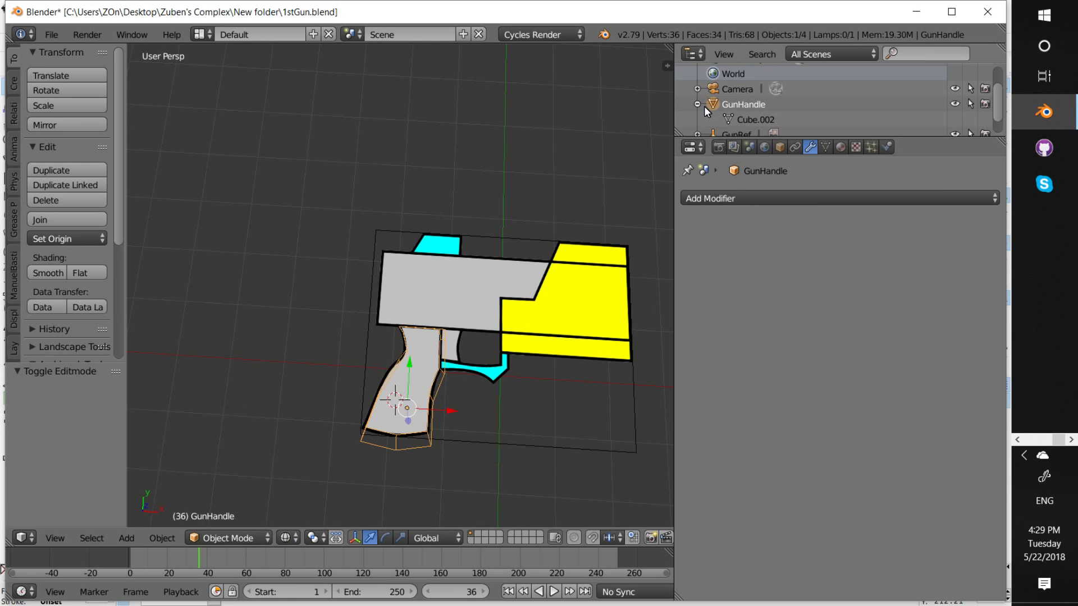
pyautogui.click(697, 104)
pyautogui.scroll(2, 730, 92)
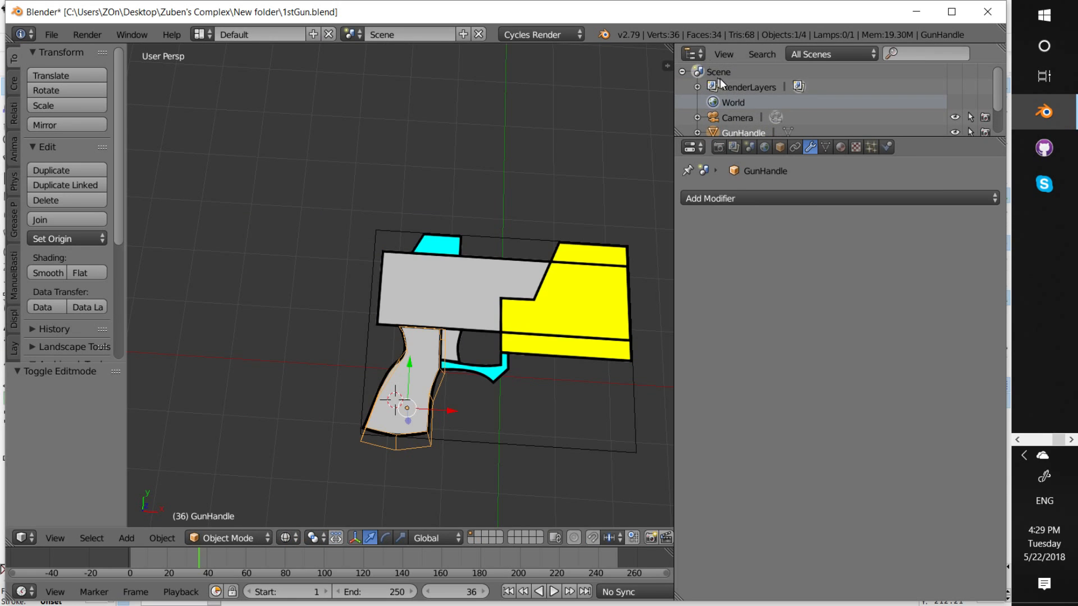
# Save the project under the new file name 1astGunV1.blend in the New folder directory
pyautogui.moveTo(599, 162); pyautogui.dragTo(602, 505, button='middle')
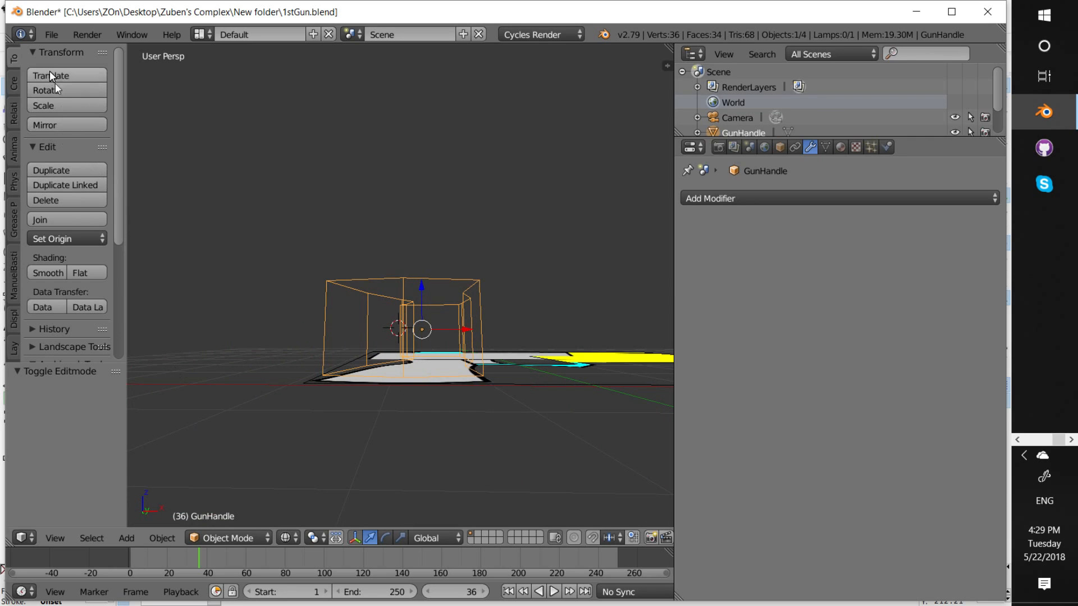
pyautogui.click(51, 34)
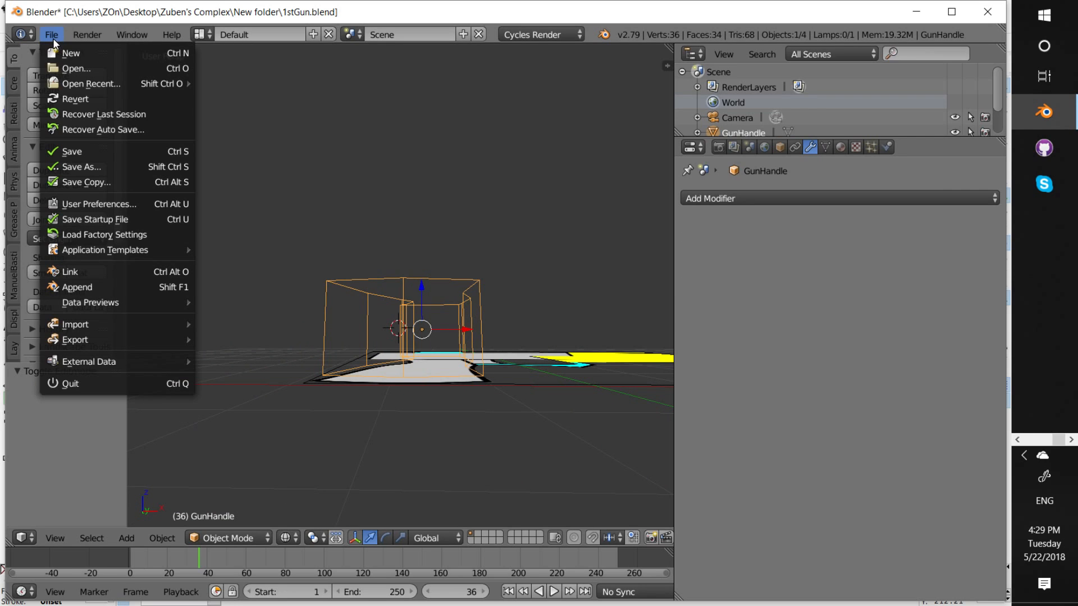
pyautogui.click(114, 166)
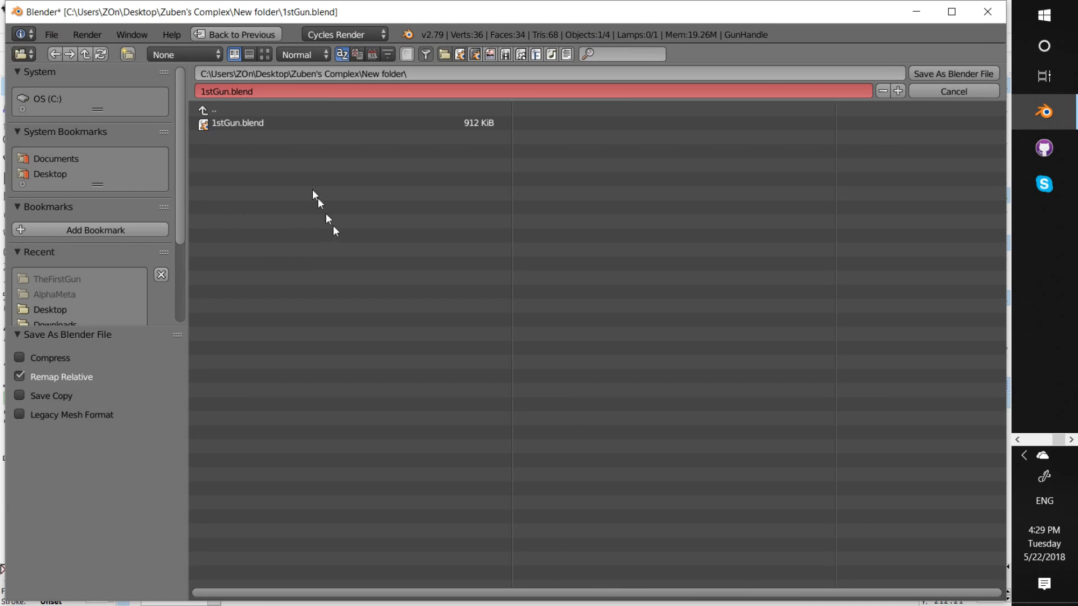
pyautogui.click(260, 123)
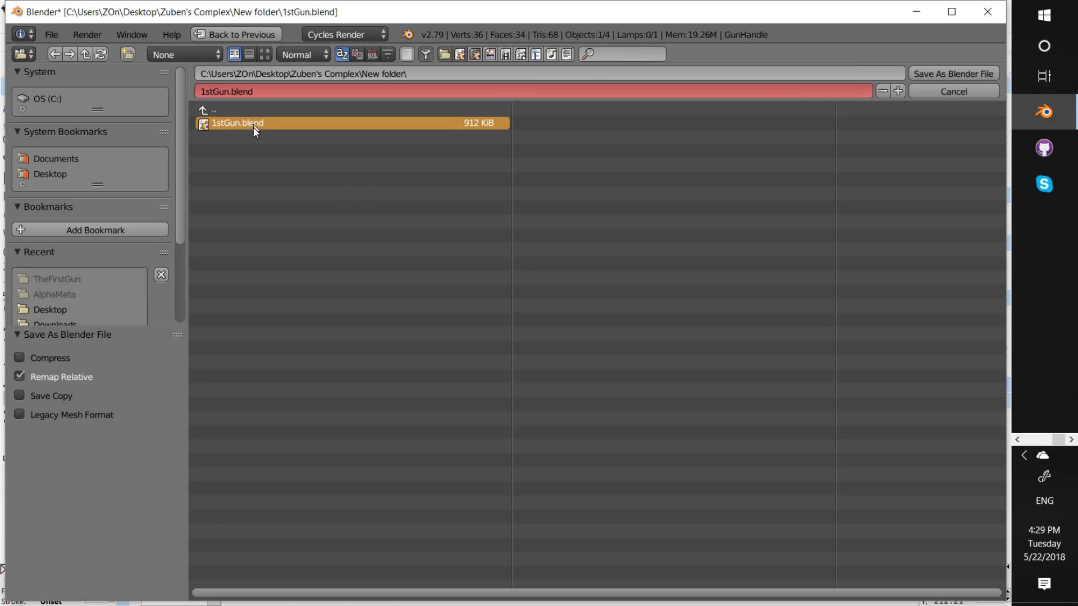
pyautogui.click(271, 73)
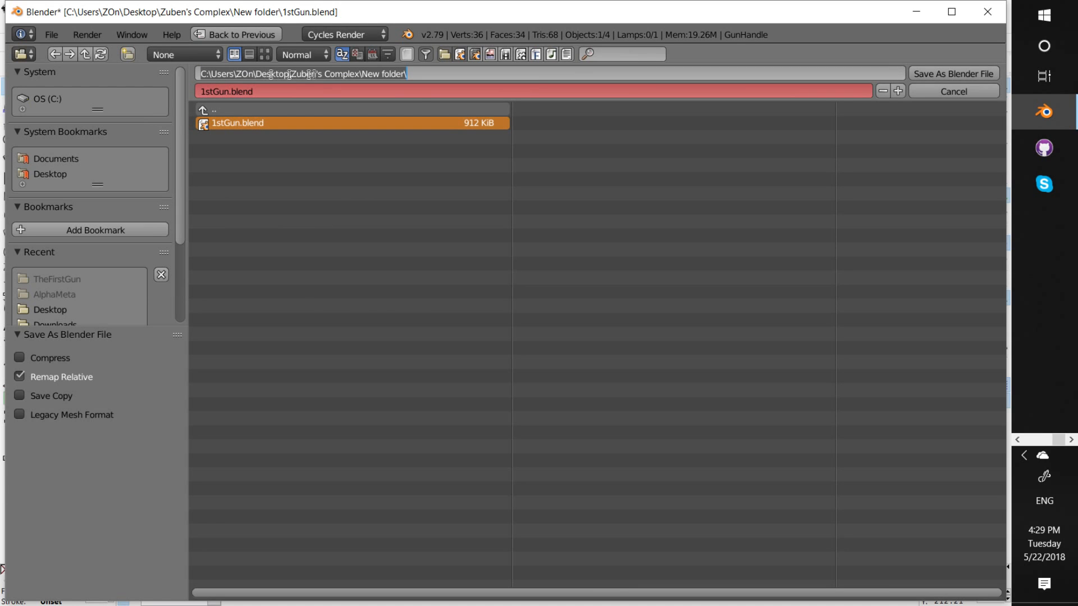
pyautogui.click(424, 97)
pyautogui.click(383, 89)
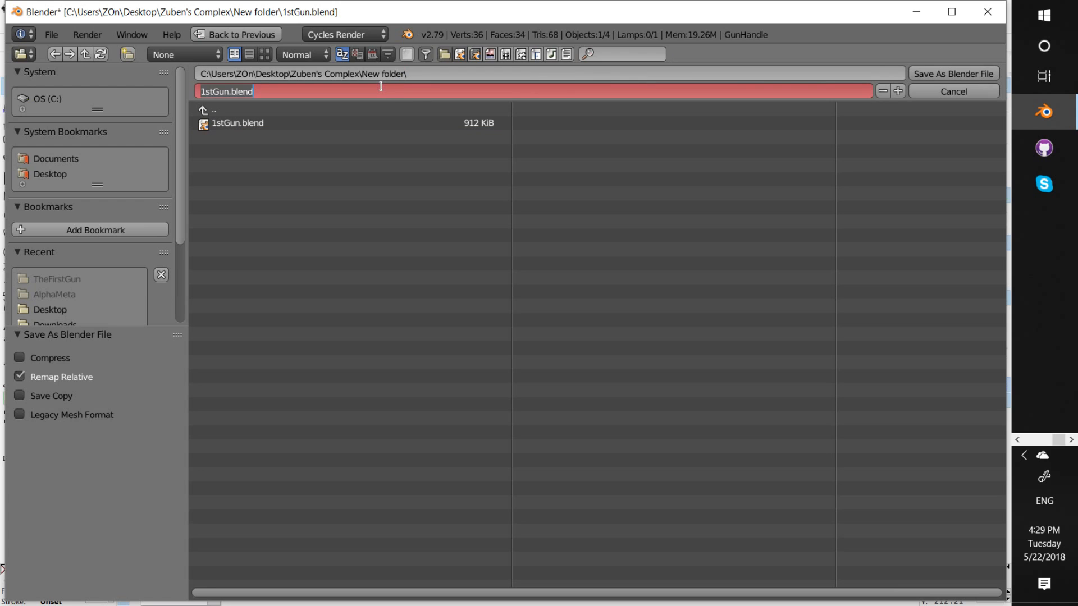
pyautogui.write('2')
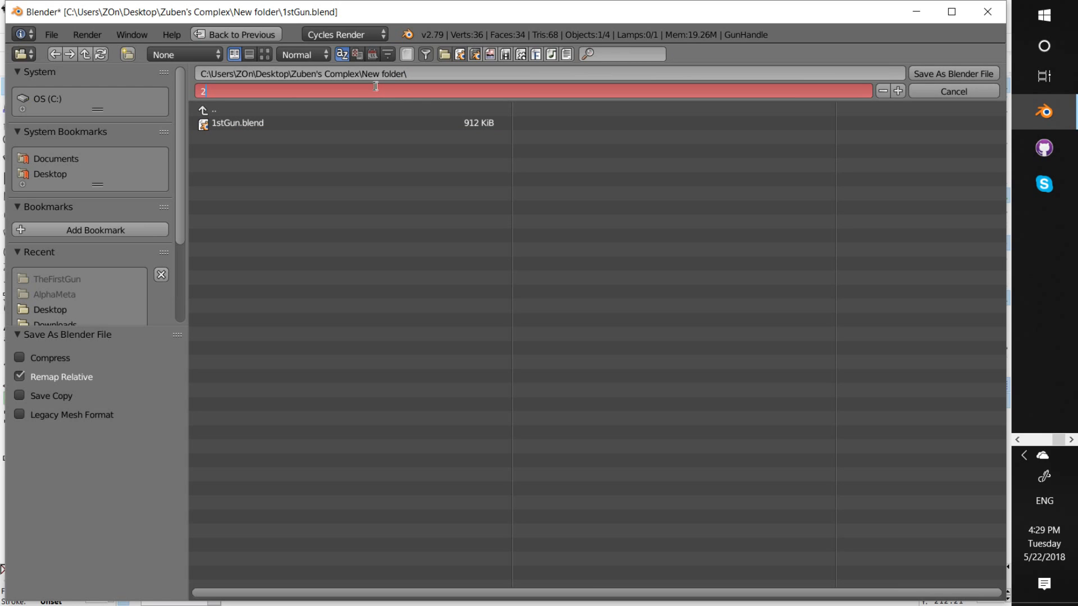
pyautogui.press('BackSpace')
pyautogui.write('Gun')
pyautogui.press('BackSpace')
pyautogui.press('BackSpace')
pyautogui.press('BackSpace')
pyautogui.write('1astGunV')
pyautogui.press('Return')
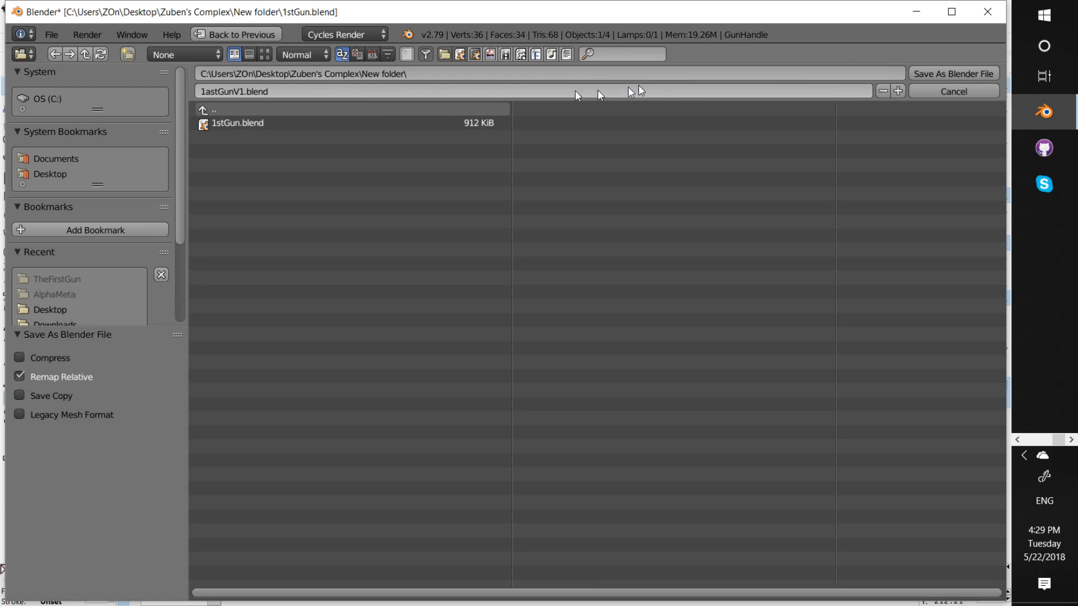
pyautogui.click(953, 74)
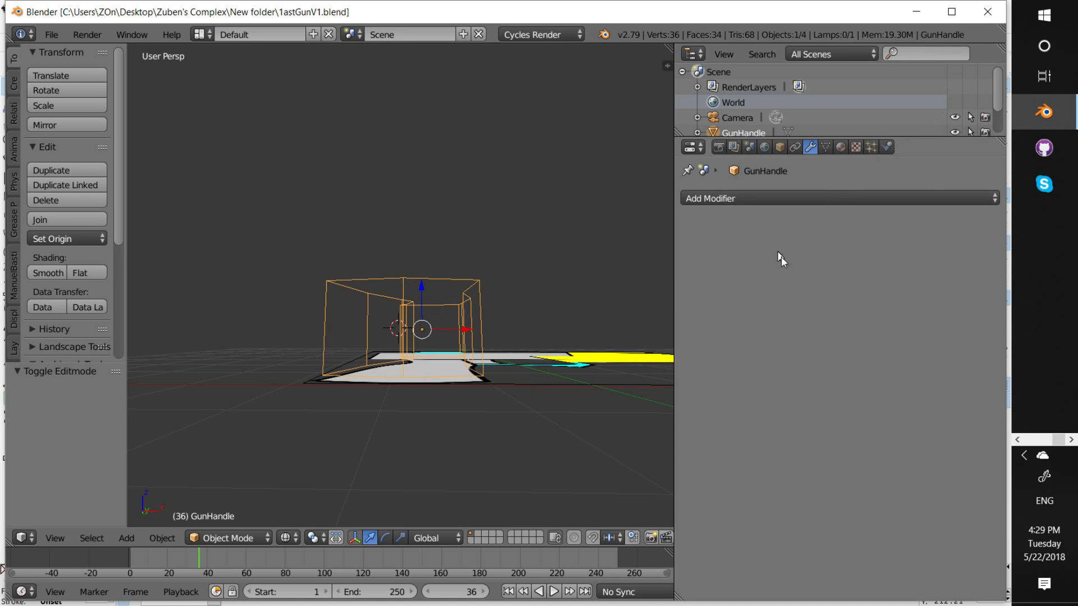
# Select the Camera in the outliner and expand the Scene hierarchy down to the RenderLayer passes
pyautogui.moveTo(517, 191); pyautogui.dragTo(517, 368, button='middle')
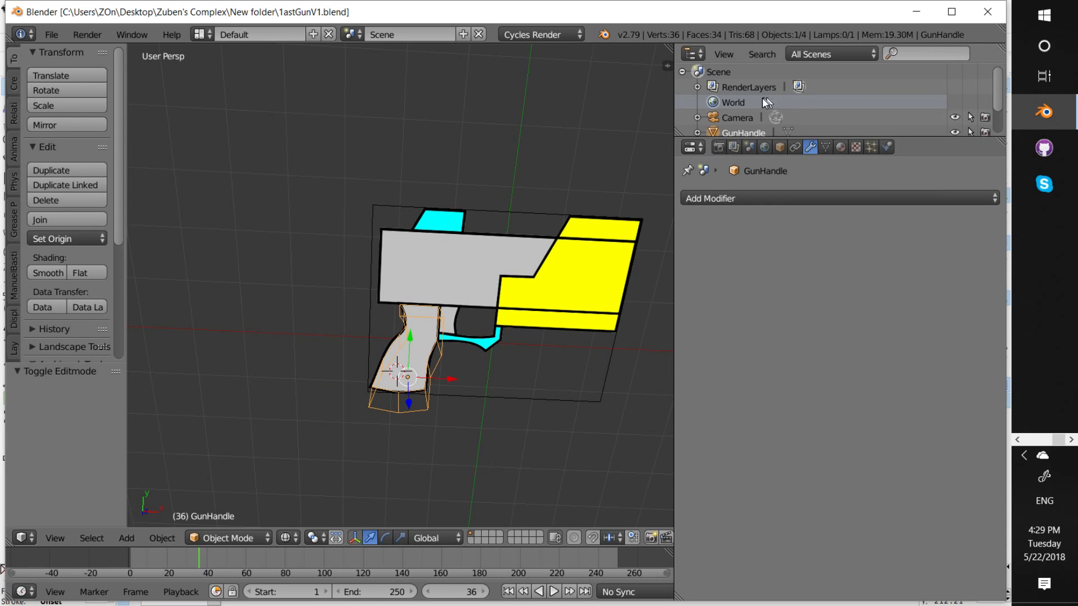
pyautogui.click(747, 118)
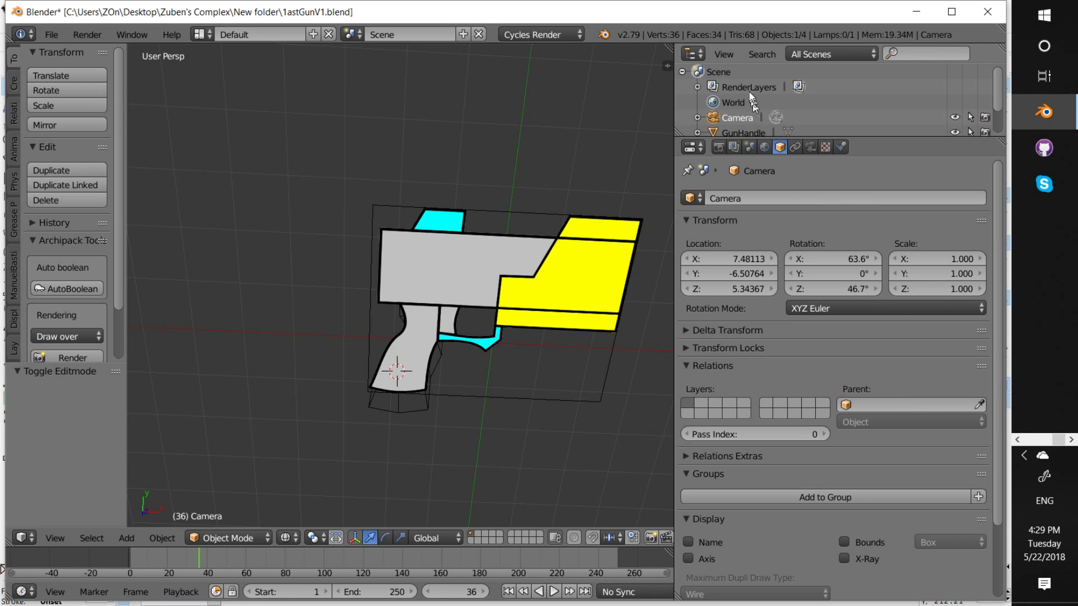
pyautogui.click(682, 72)
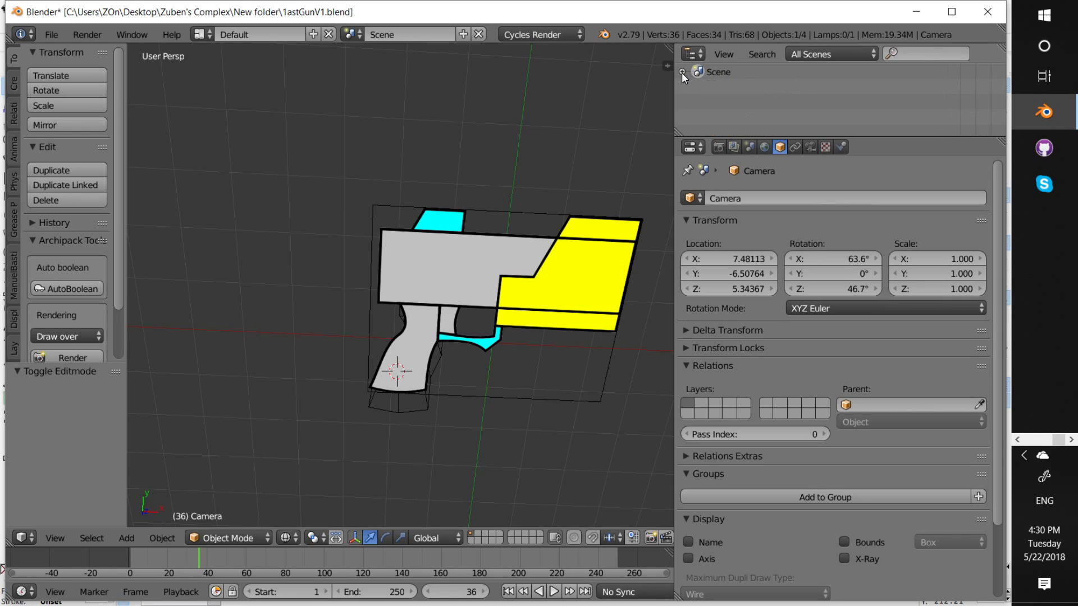
pyautogui.click(682, 71)
pyautogui.rightClick(713, 74)
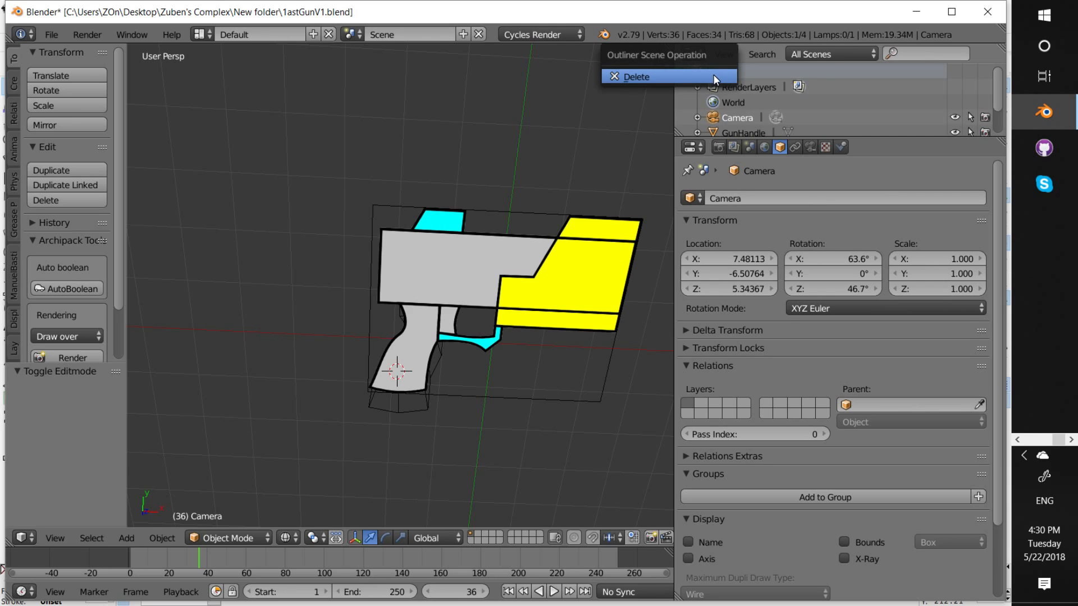
pyautogui.rightClick(769, 71)
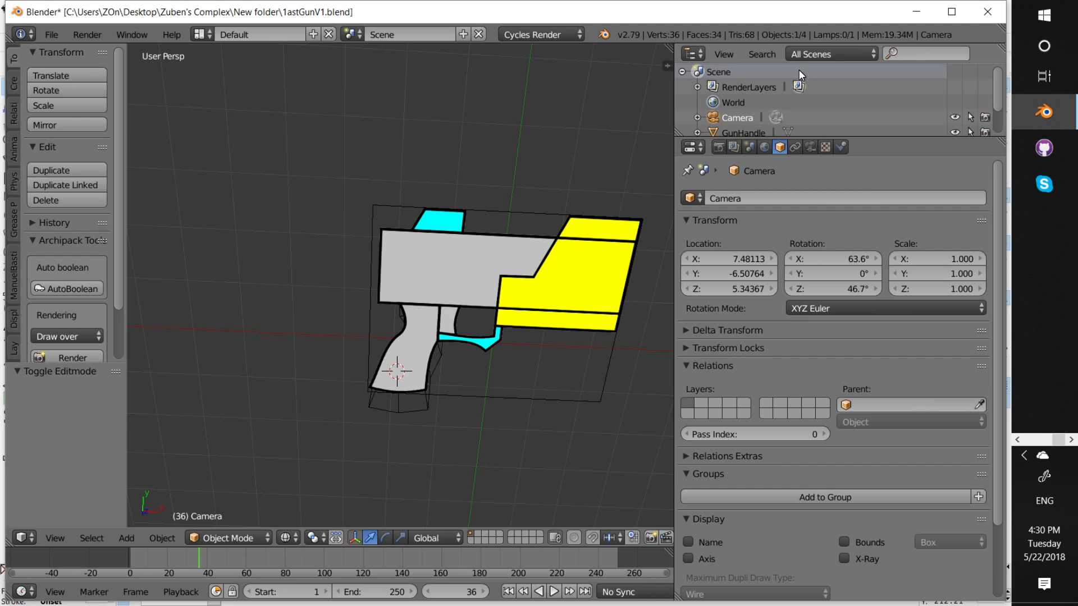
pyautogui.hotkey('shift', 'a')
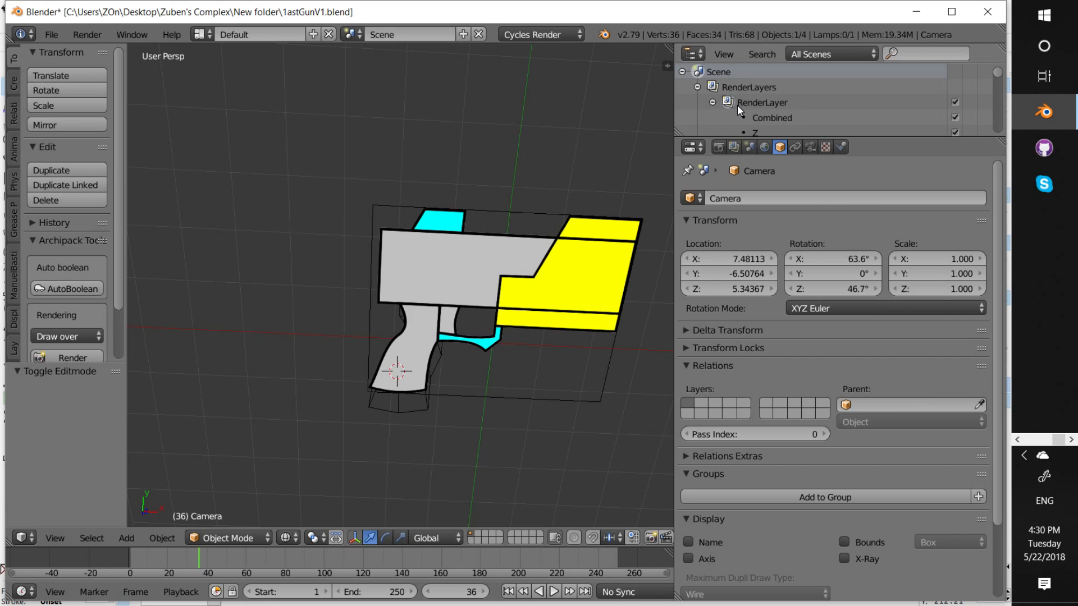
# Place the 3D cursor below the gun reference and add a cube mesh there as a separate object
pyautogui.click(490, 429)
pyautogui.hotkey('shift', 's')
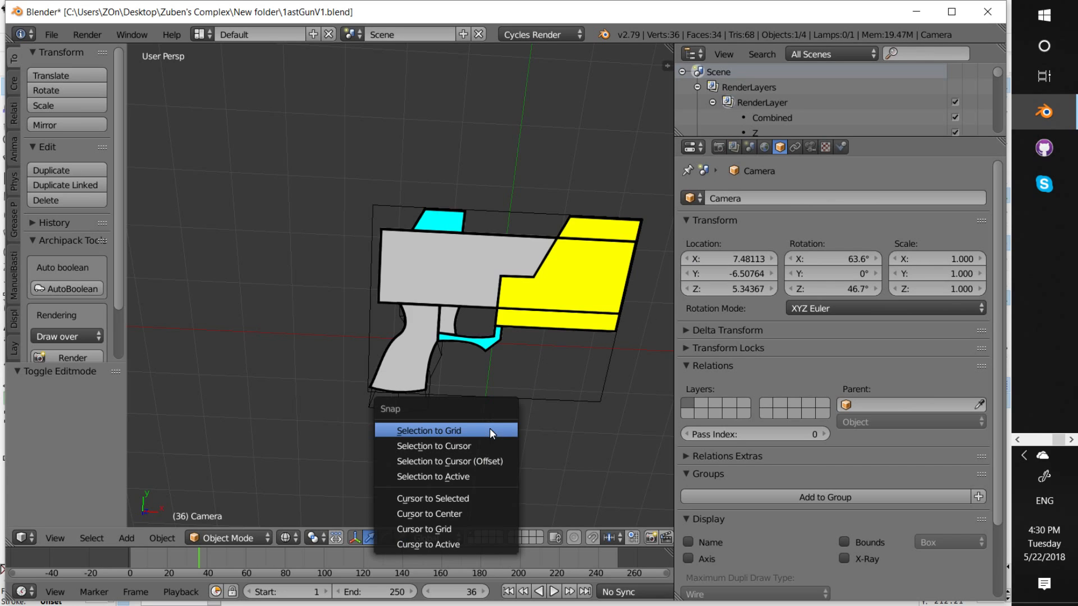
pyautogui.click(490, 429)
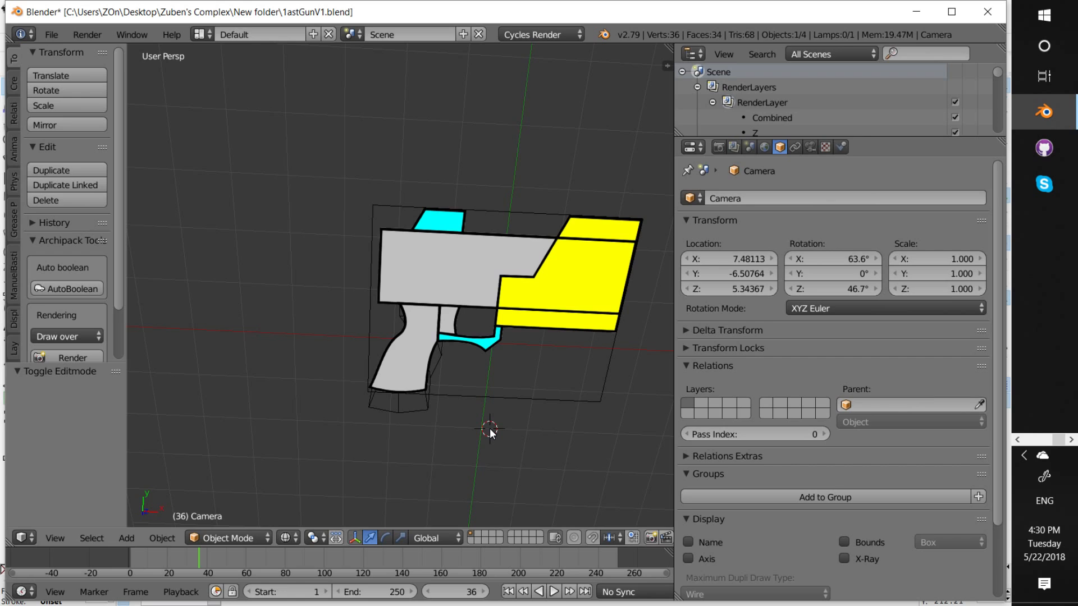
pyautogui.hotkey('shift', 'a')
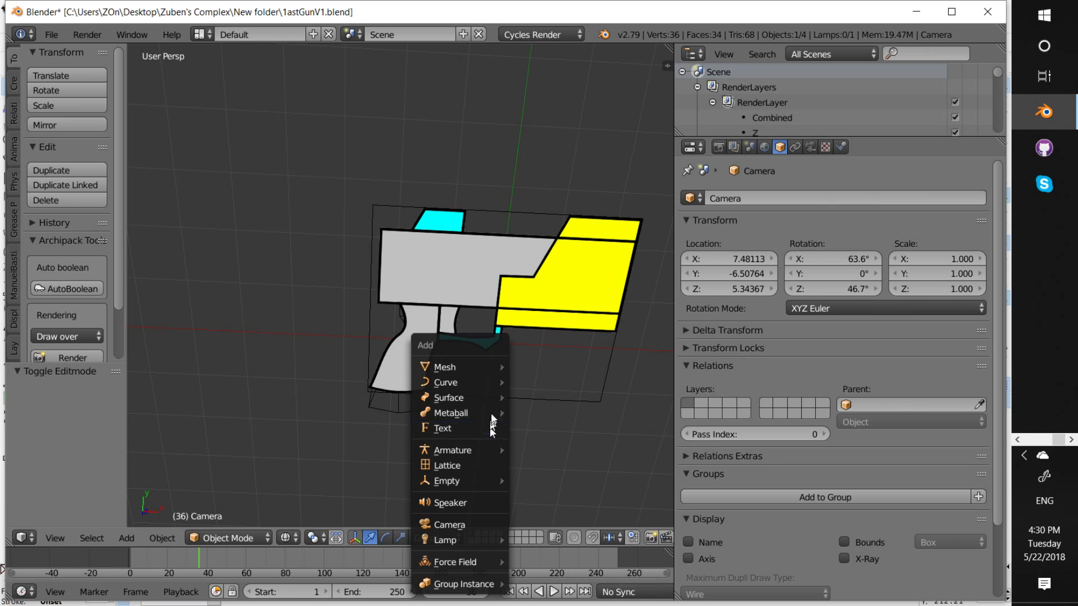
pyautogui.moveTo(501, 380)
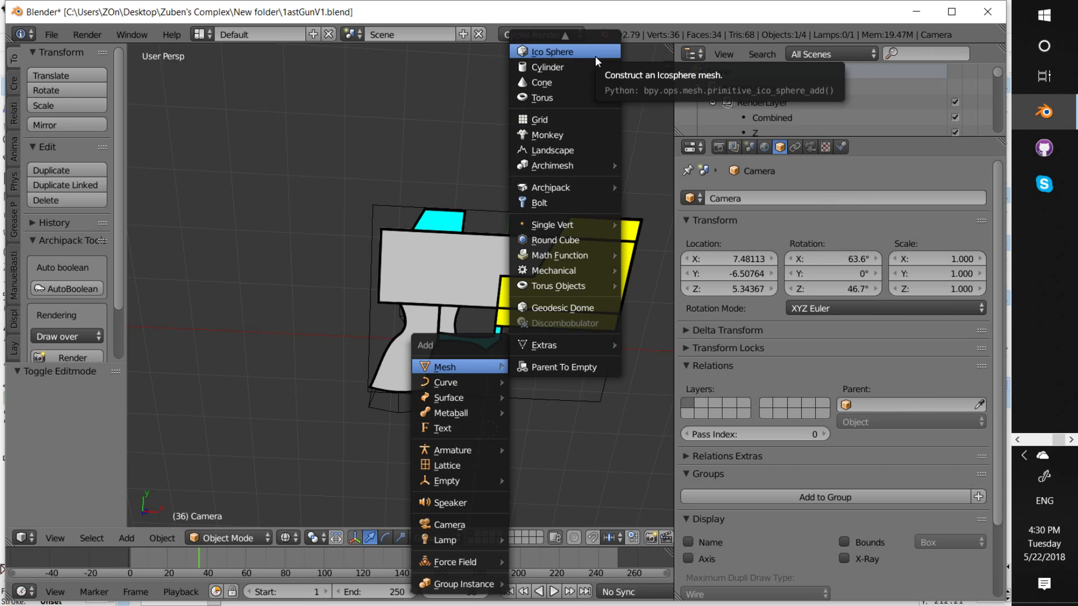
pyautogui.moveTo(567, 35)
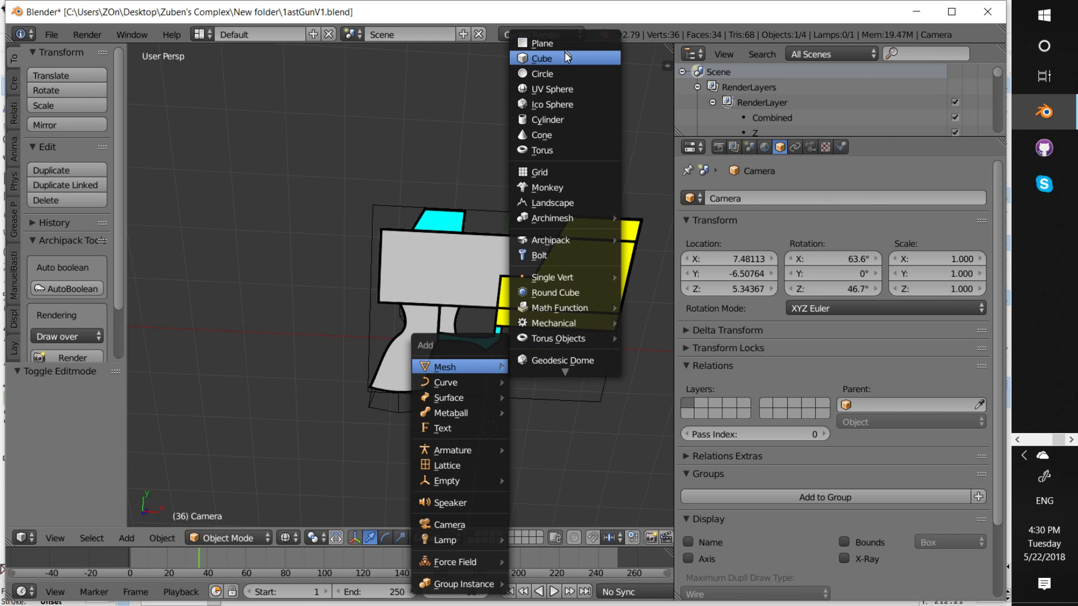
pyautogui.click(564, 57)
# Scale the new cube down uniformly to about 0.357
pyautogui.scroll(-4, 445, 392)
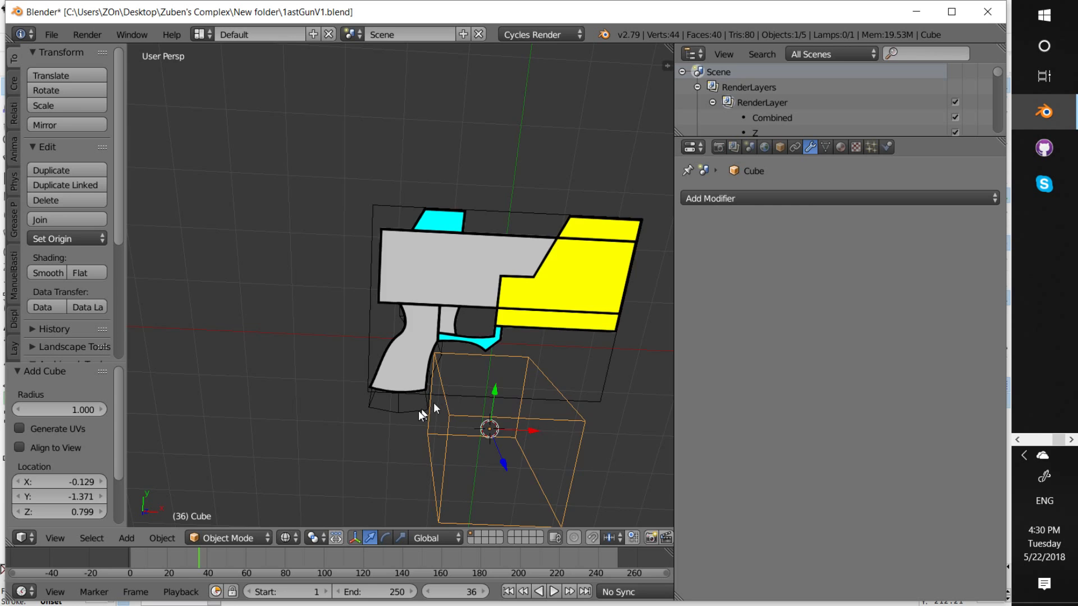
pyautogui.moveTo(418, 411); pyautogui.dragTo(398, 294, button='middle')
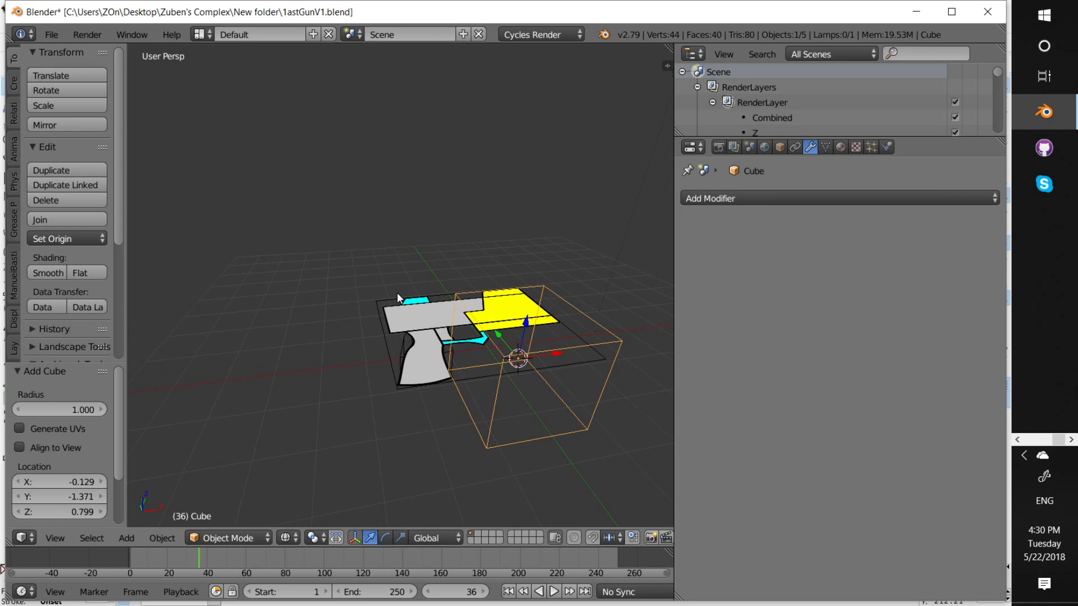
pyautogui.press('s')
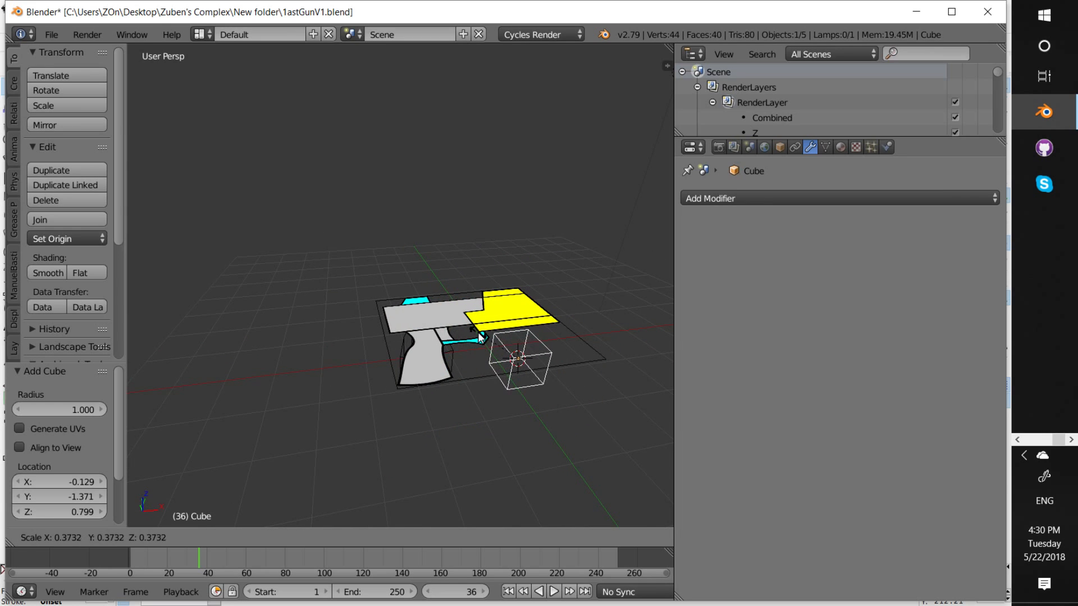
pyautogui.click(484, 368)
pyautogui.moveTo(484, 369); pyautogui.dragTo(591, 362, button='middle')
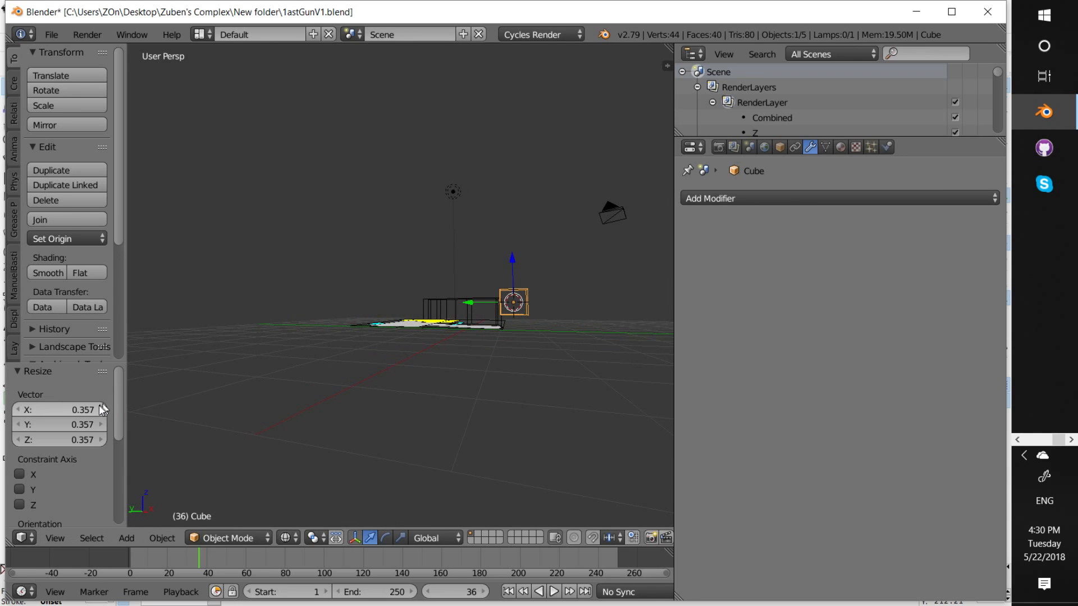
pyautogui.scroll(-3, 89, 403)
pyautogui.scroll(3, 86, 411)
# Translate the cube freehand and set the X, Y and Z values of its translation vector to 0
pyautogui.click(72, 76)
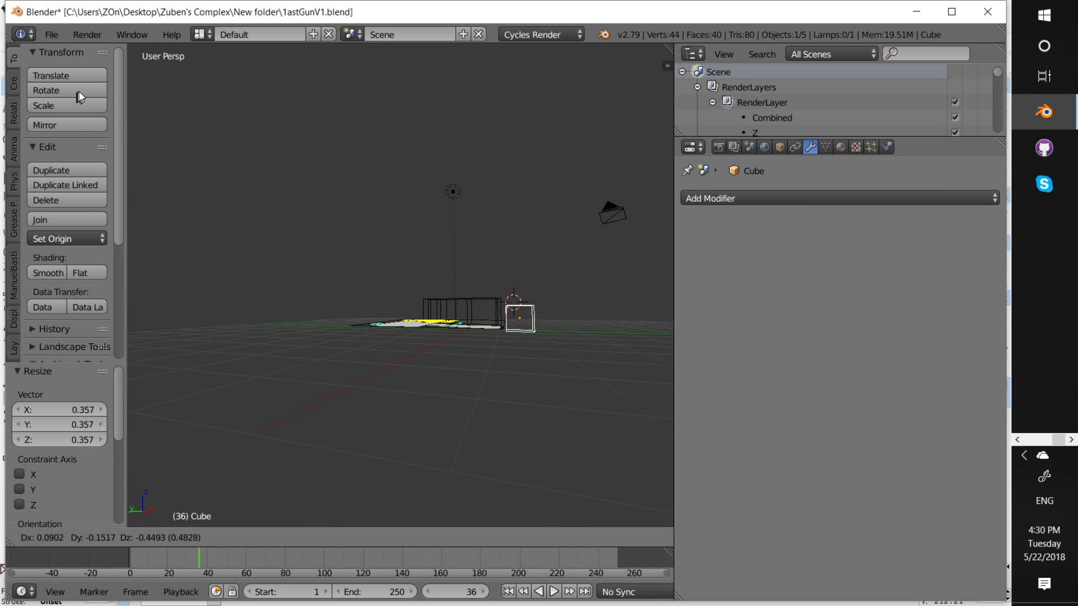
pyautogui.click(87, 88)
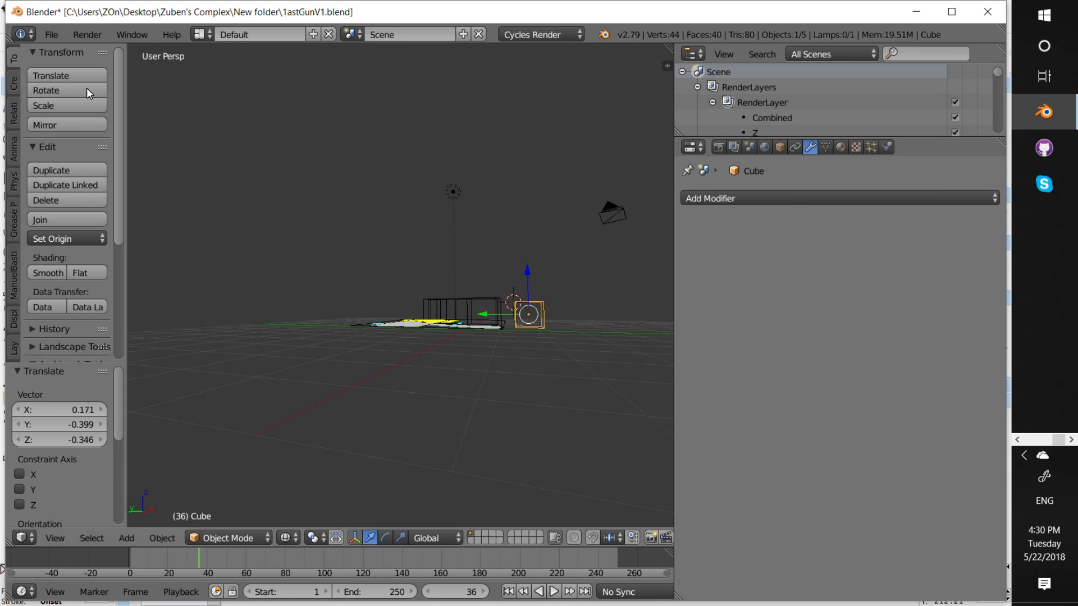
pyautogui.click(66, 412)
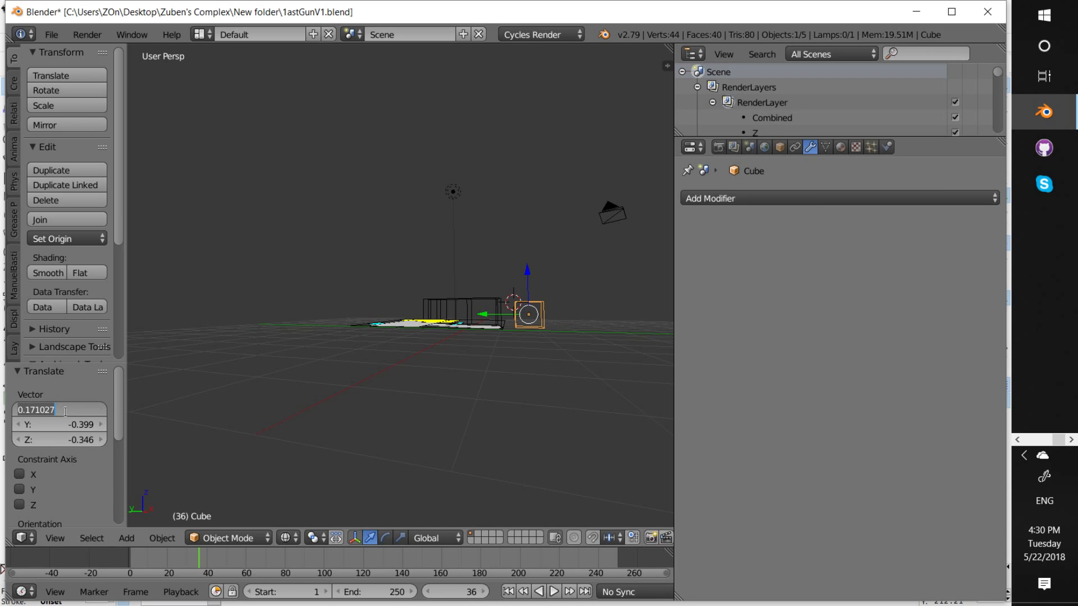
pyautogui.write('0')
pyautogui.press('Return')
pyautogui.click(79, 418)
pyautogui.write('000')
pyautogui.press('Return')
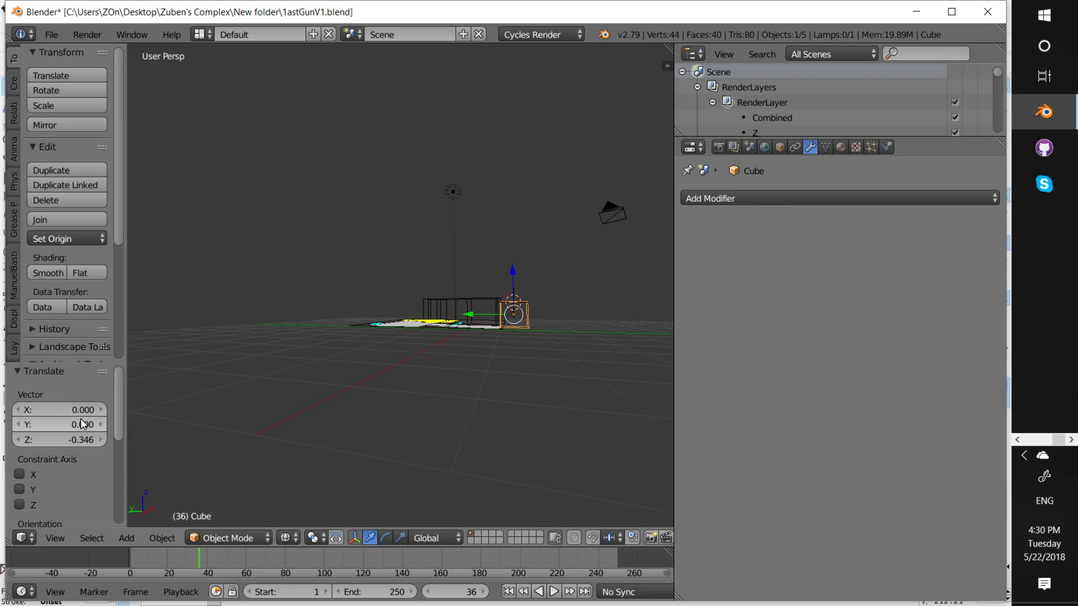
pyautogui.click(86, 440)
pyautogui.write('0')
pyautogui.press('Return')
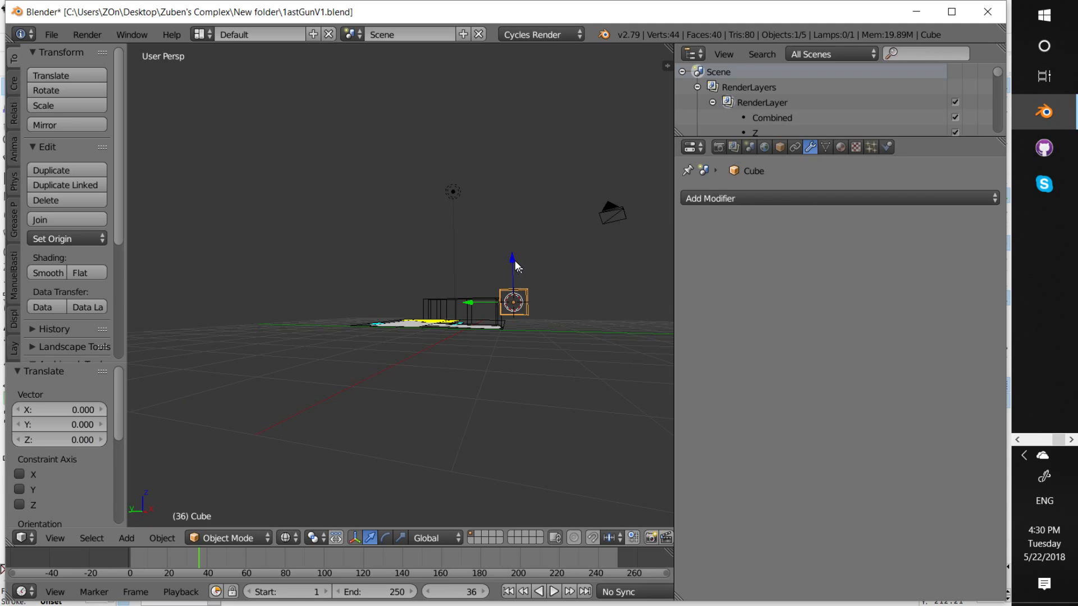
# Move the cube down along the Z axis by about 0.326 and set the translation's Z value to 0
pyautogui.moveTo(513, 258); pyautogui.dragTo(521, 277)
pyautogui.moveTo(521, 277); pyautogui.dragTo(513, 346, button='middle')
pyautogui.scroll(3, 513, 346)
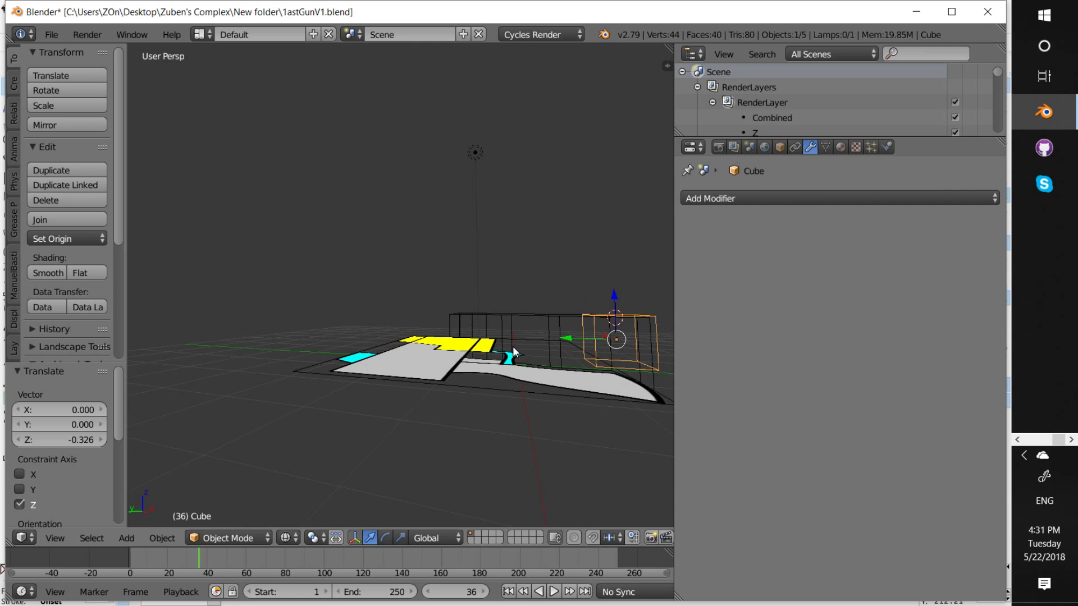
pyautogui.moveTo(535, 442)
pyautogui.mouseDown(button='middle')
pyautogui.moveTo(448, 424)
pyautogui.moveTo(397, 429)
pyautogui.moveTo(531, 436)
pyautogui.mouseUp(button='middle')
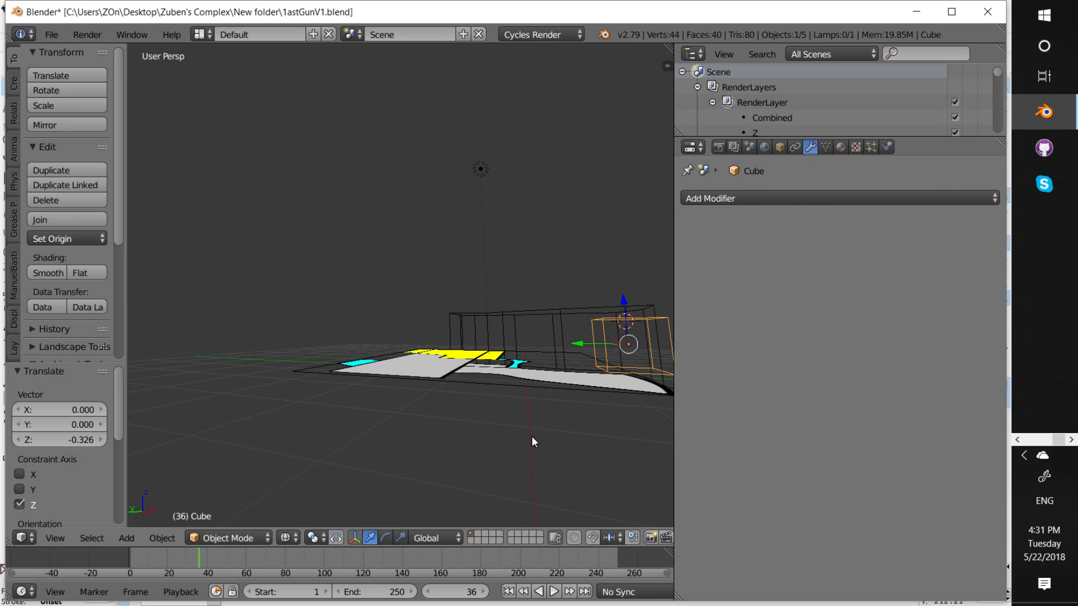
pyautogui.click(83, 436)
pyautogui.write('0')
pyautogui.press('Return')
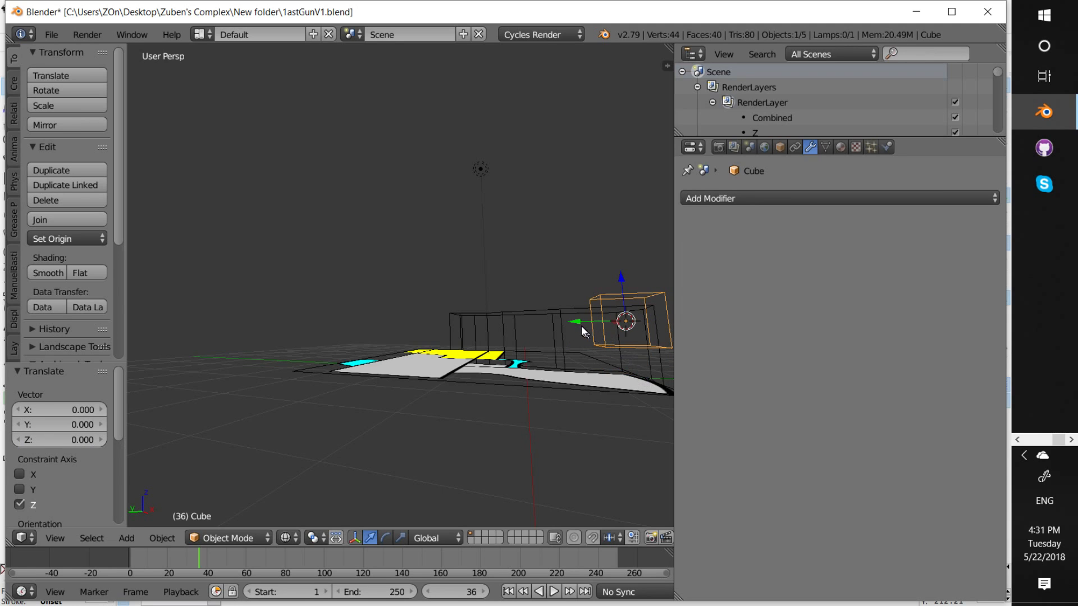
# Move the cube over the rear of the gun body, about 2.782 along Y, -1.853 along X and -0.232 along Z
pyautogui.moveTo(578, 321); pyautogui.dragTo(397, 315)
pyautogui.moveTo(427, 332); pyautogui.dragTo(424, 379, button='middle')
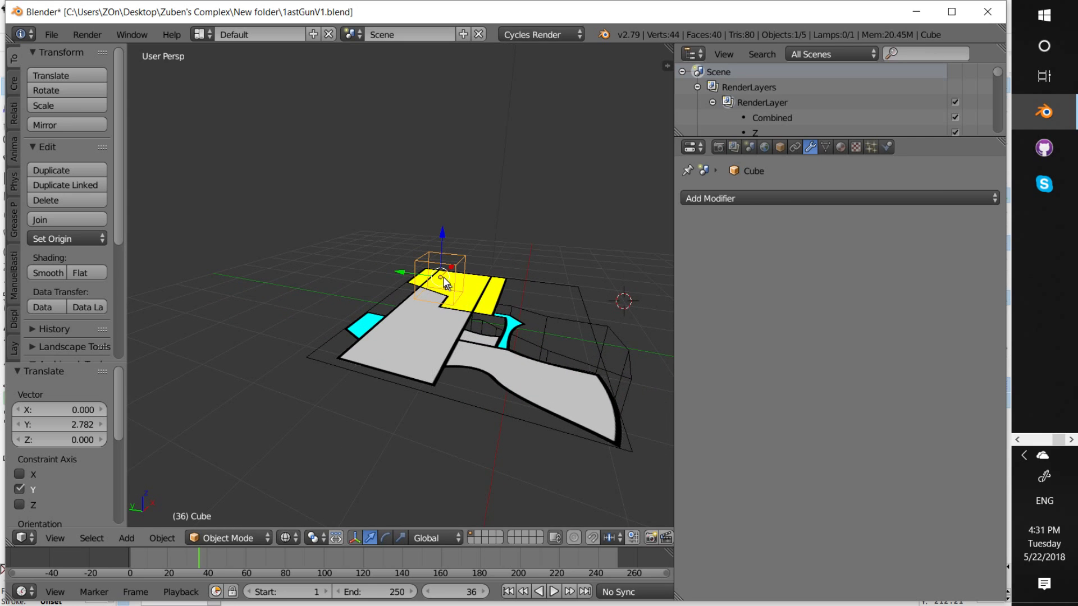
pyautogui.moveTo(451, 272); pyautogui.dragTo(393, 337)
pyautogui.moveTo(352, 494); pyautogui.dragTo(392, 402, button='middle')
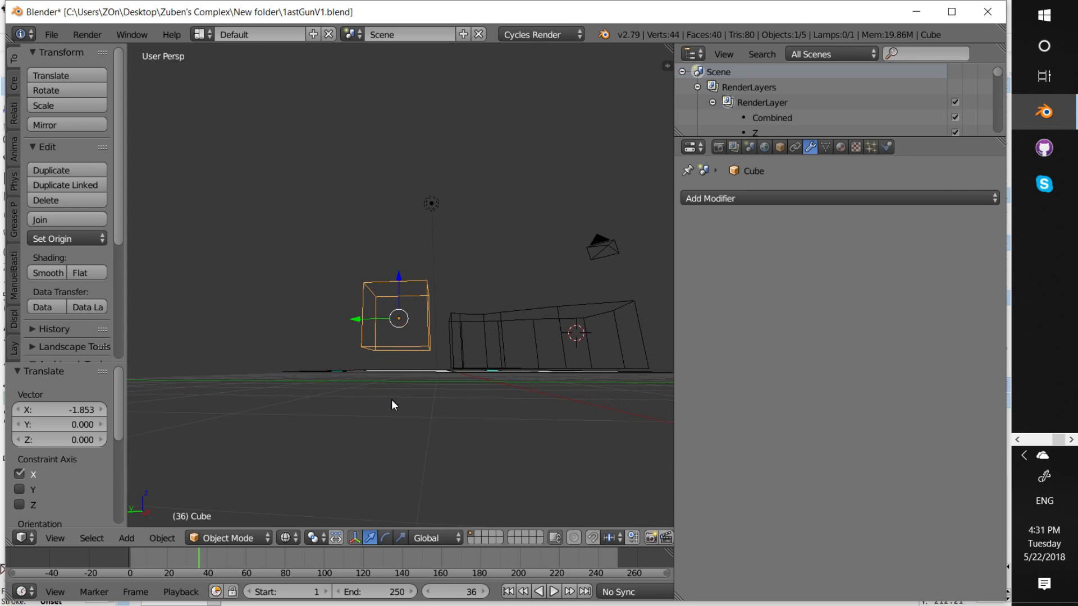
pyautogui.moveTo(397, 281); pyautogui.dragTo(406, 300)
pyautogui.moveTo(391, 438); pyautogui.dragTo(410, 383, button='middle')
pyautogui.scroll(2, 409, 382)
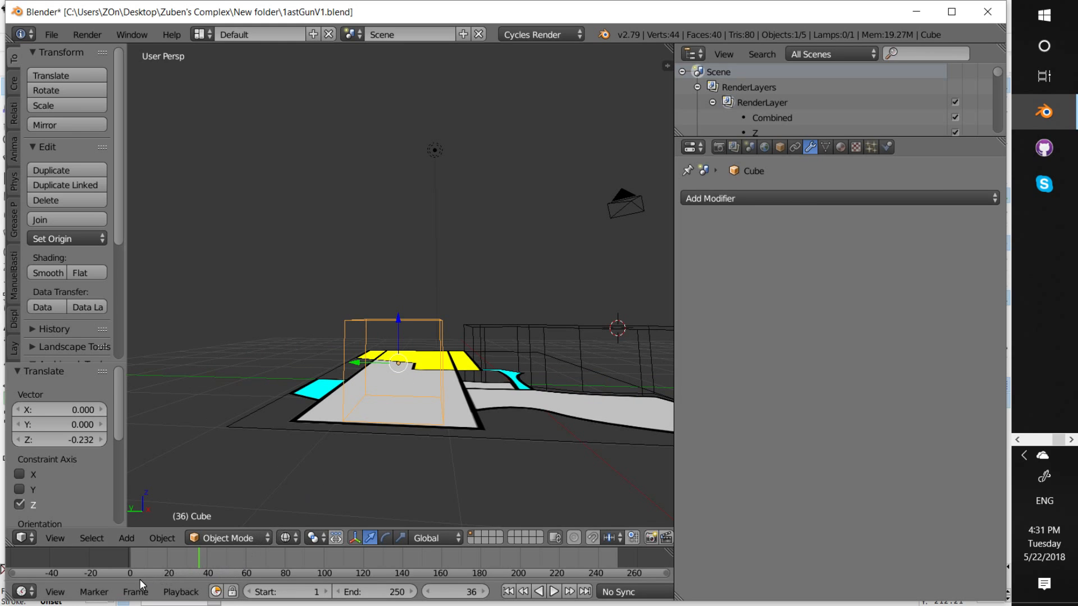
# Check the cube's position against the gun reference in the front and right views
pyautogui.click(58, 538)
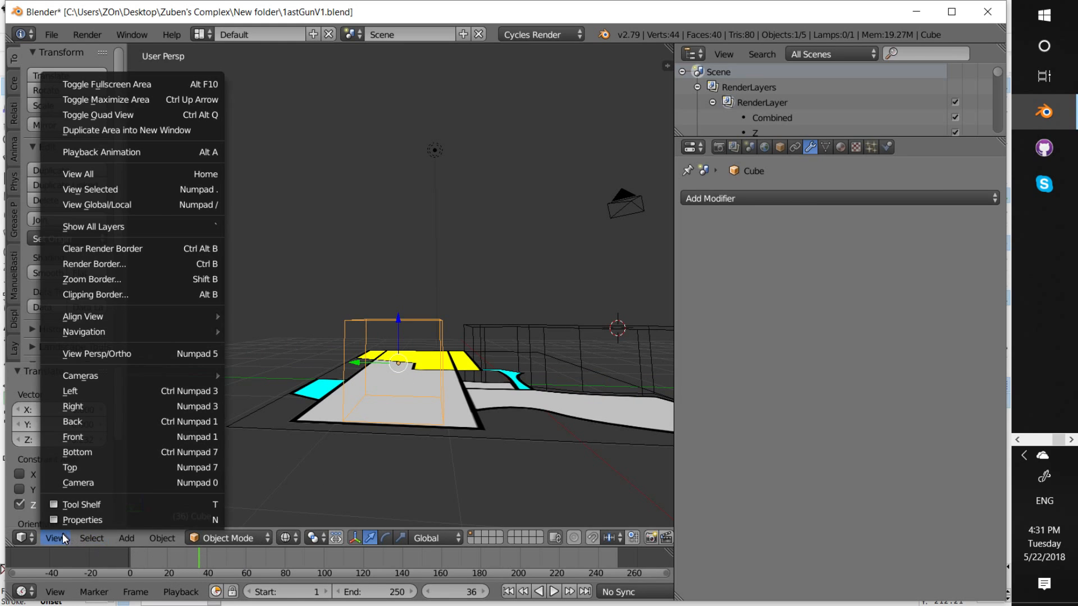
pyautogui.click(102, 437)
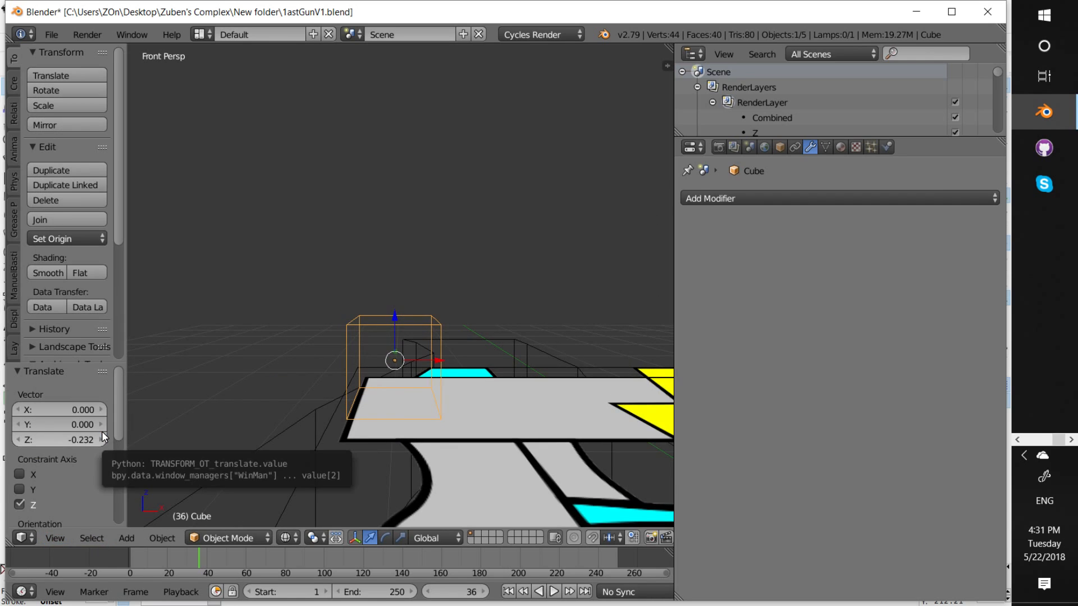
pyautogui.click(56, 539)
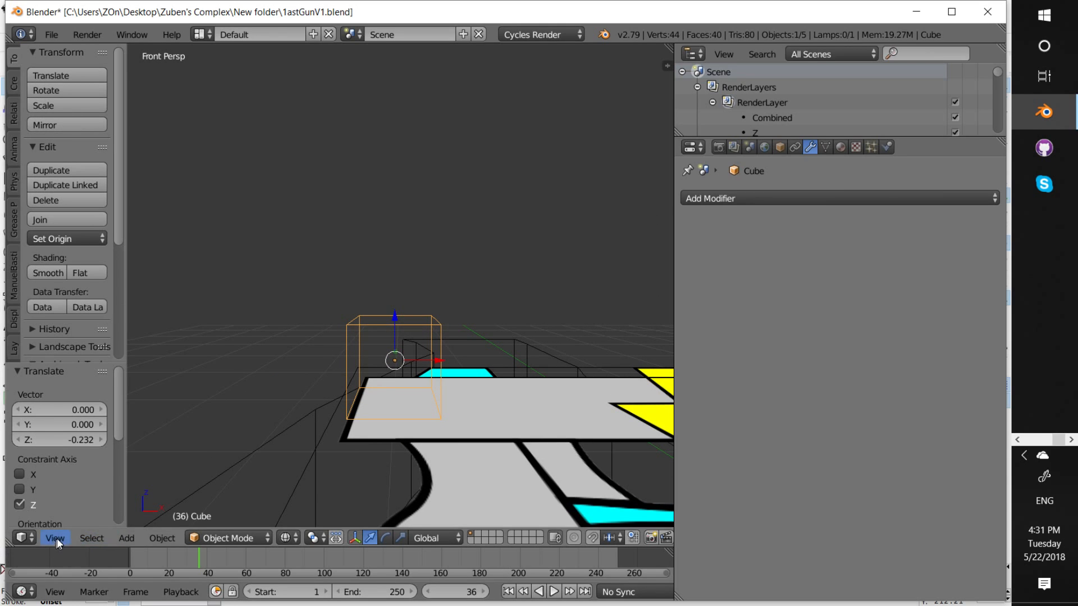
pyautogui.click(55, 539)
pyautogui.click(82, 411)
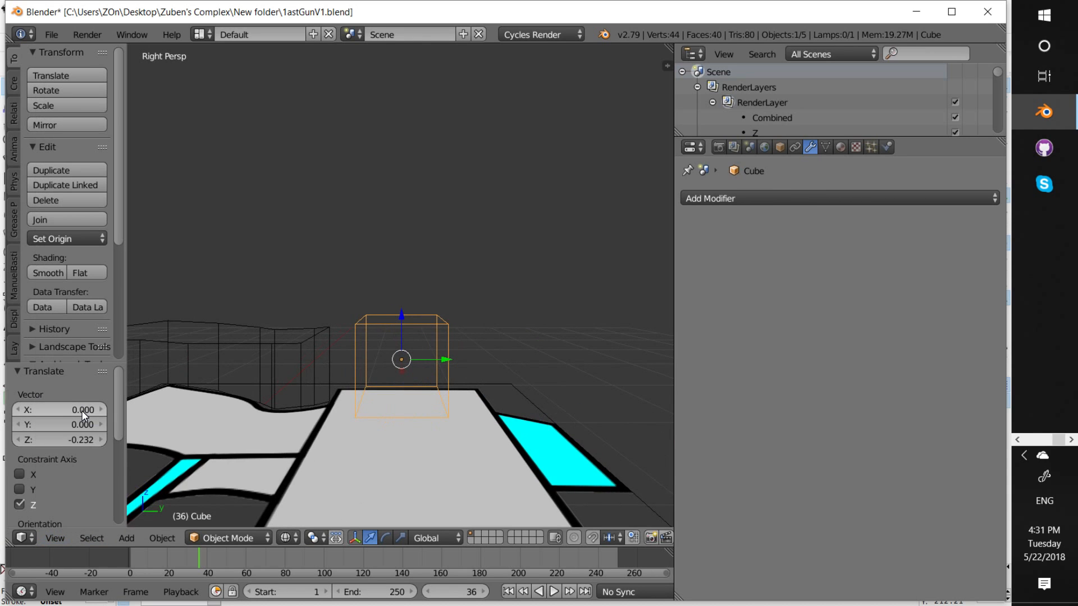
# Undo the cube's last downward move and redo it
pyautogui.moveTo(508, 318); pyautogui.dragTo(534, 310, button='middle')
pyautogui.hotkey('ctrl', 'z')
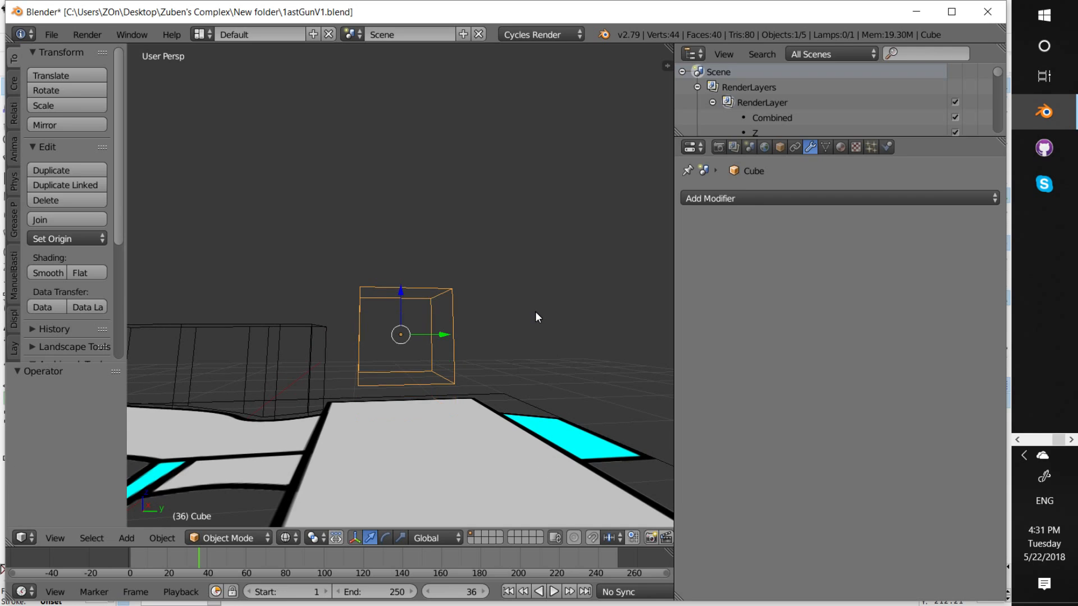
pyautogui.hotkey('ctrl', 'shift', 'z')
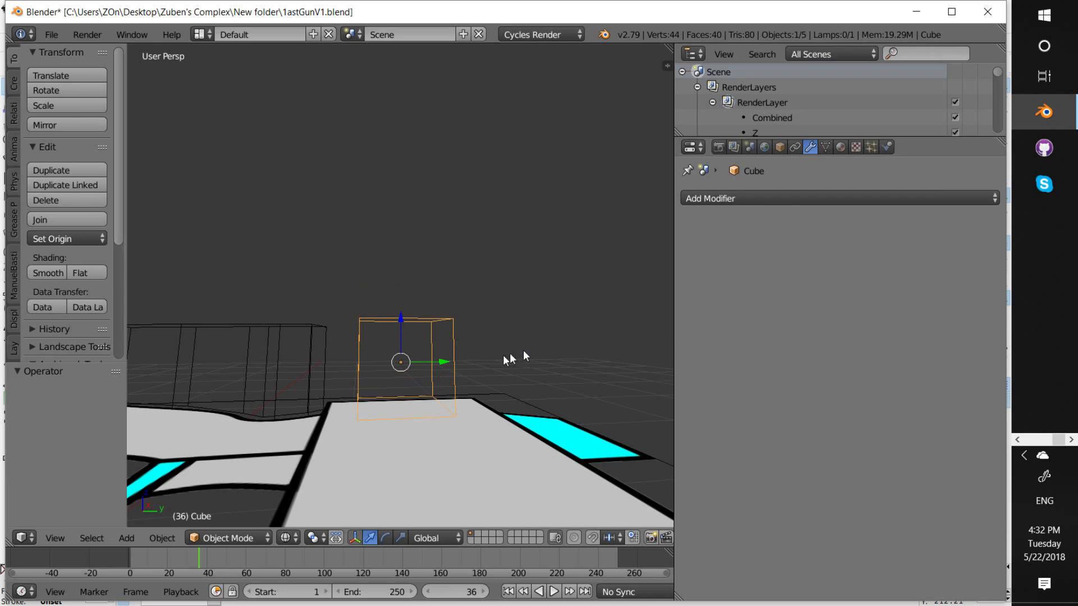
# Examine how the cube sits relative to the reference plane from the right side and from angled views
pyautogui.click(59, 536)
pyautogui.click(89, 400)
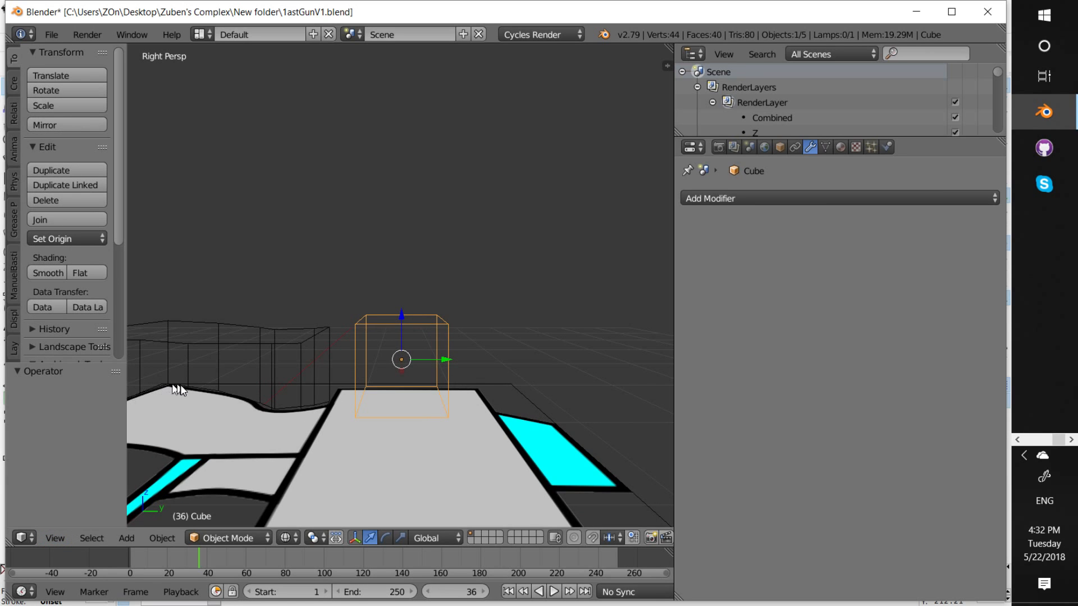
pyautogui.keyDown('shift'); pyautogui.moveTo(337, 397); pyautogui.dragTo(393, 366, button='middle'); pyautogui.keyUp('shift')
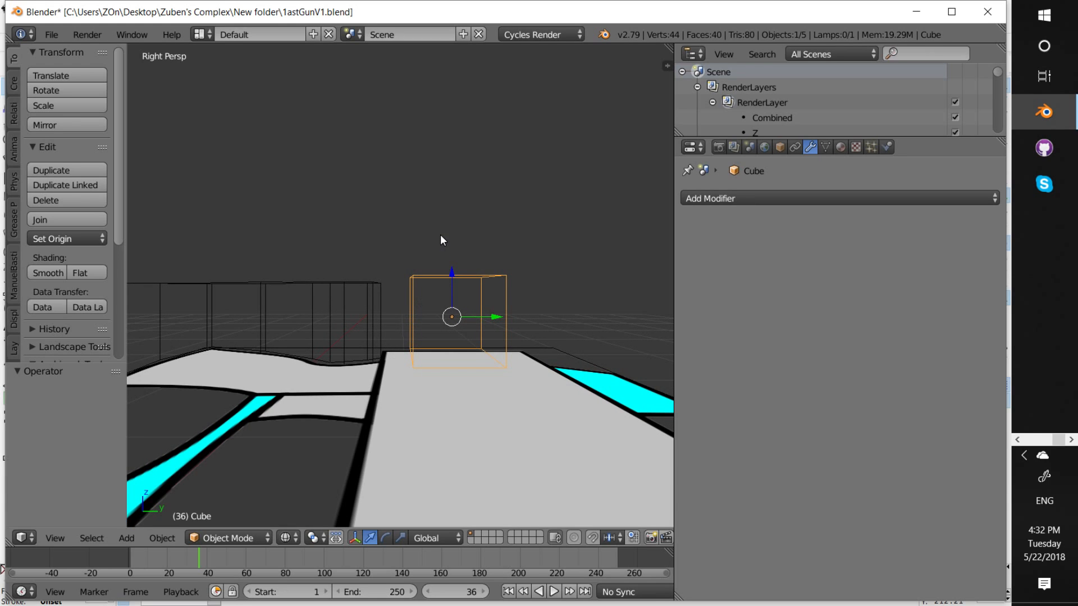
pyautogui.moveTo(441, 235); pyautogui.dragTo(440, 242, button='middle')
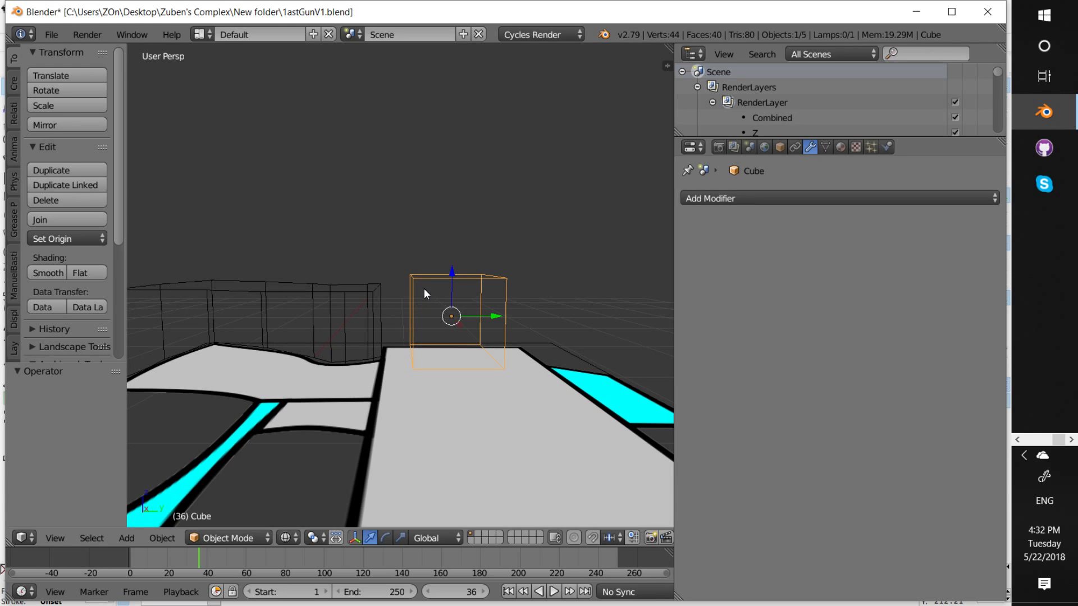
pyautogui.moveTo(392, 399); pyautogui.dragTo(388, 380, button='middle')
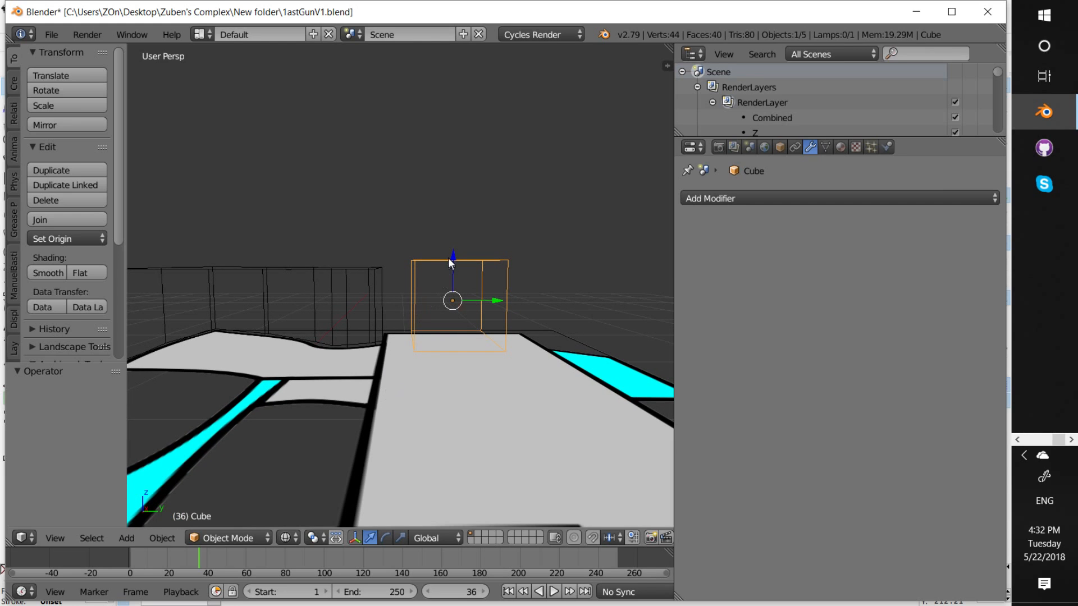
pyautogui.moveTo(416, 208); pyautogui.dragTo(400, 274, button='middle')
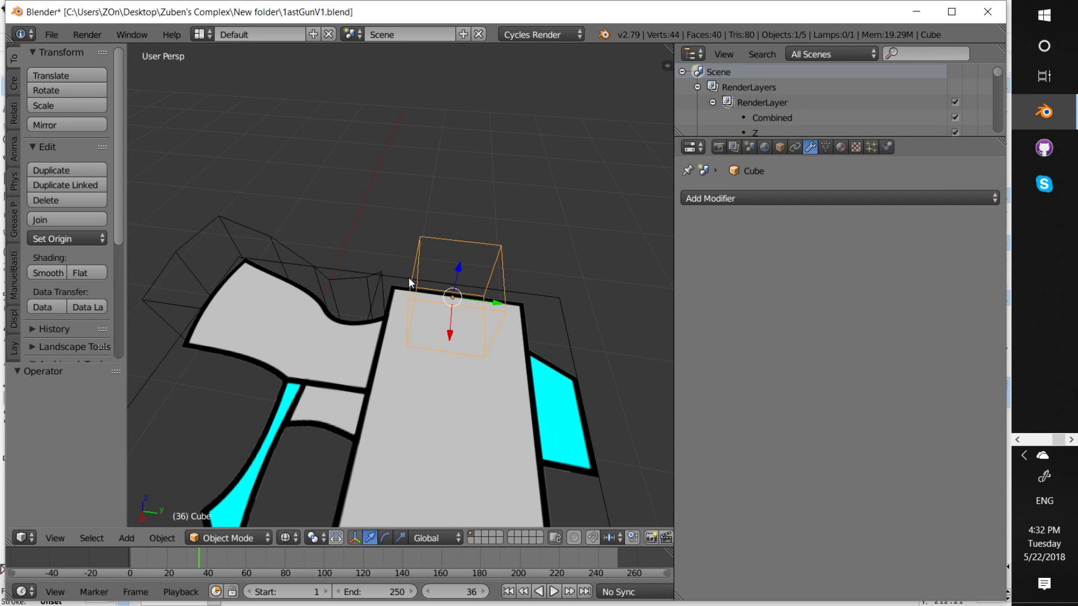
# Deselect everything, reselect the cube and switch it to Edit Mode
pyautogui.rightClick(412, 297)
pyautogui.rightClick(419, 239)
pyautogui.press('a')
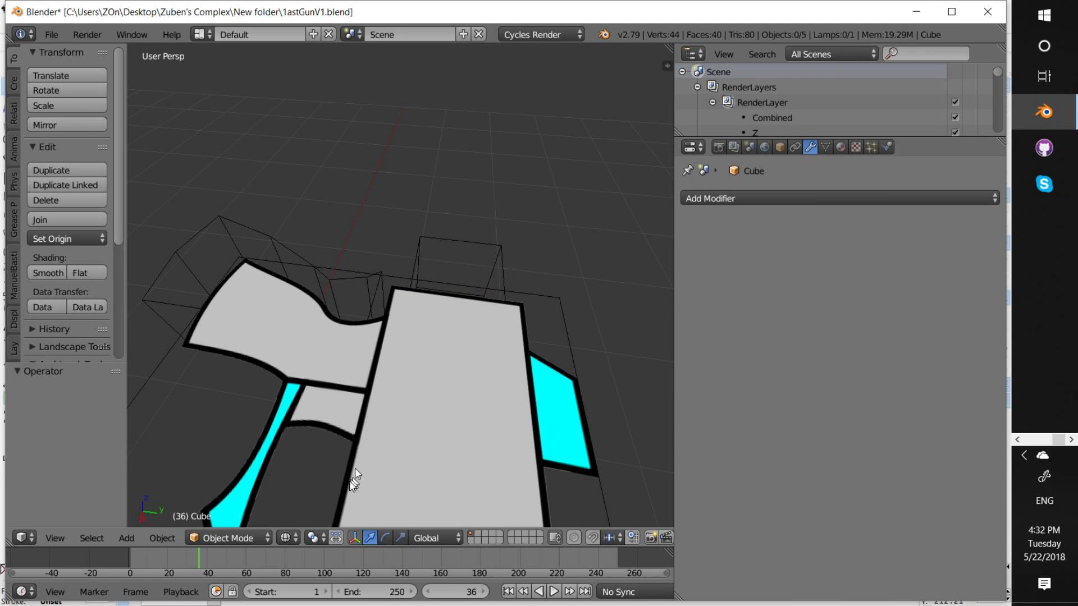
pyautogui.rightClick(277, 539)
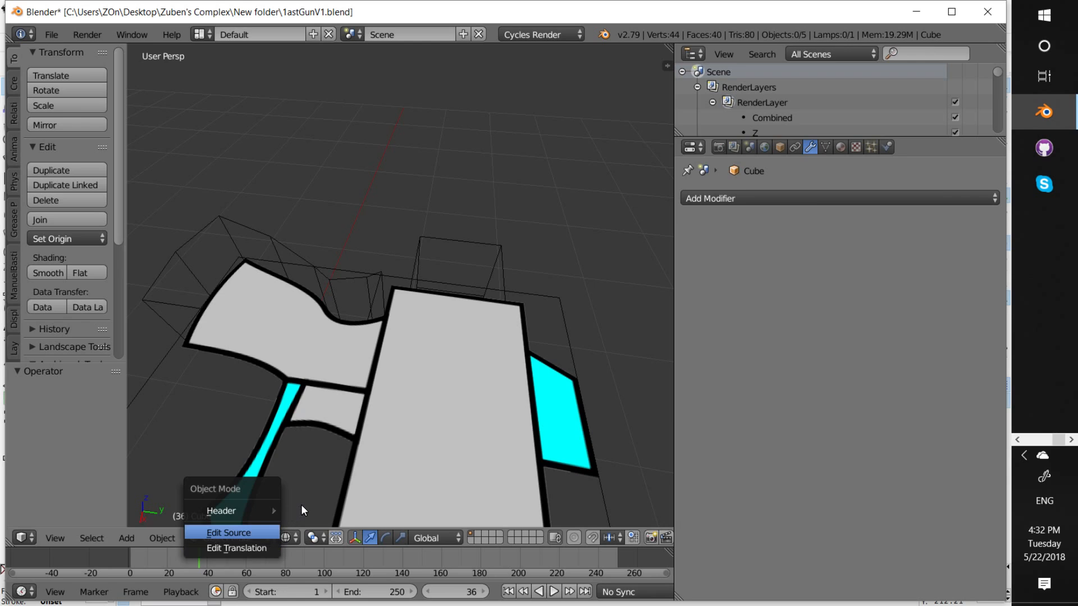
pyautogui.rightClick(467, 244)
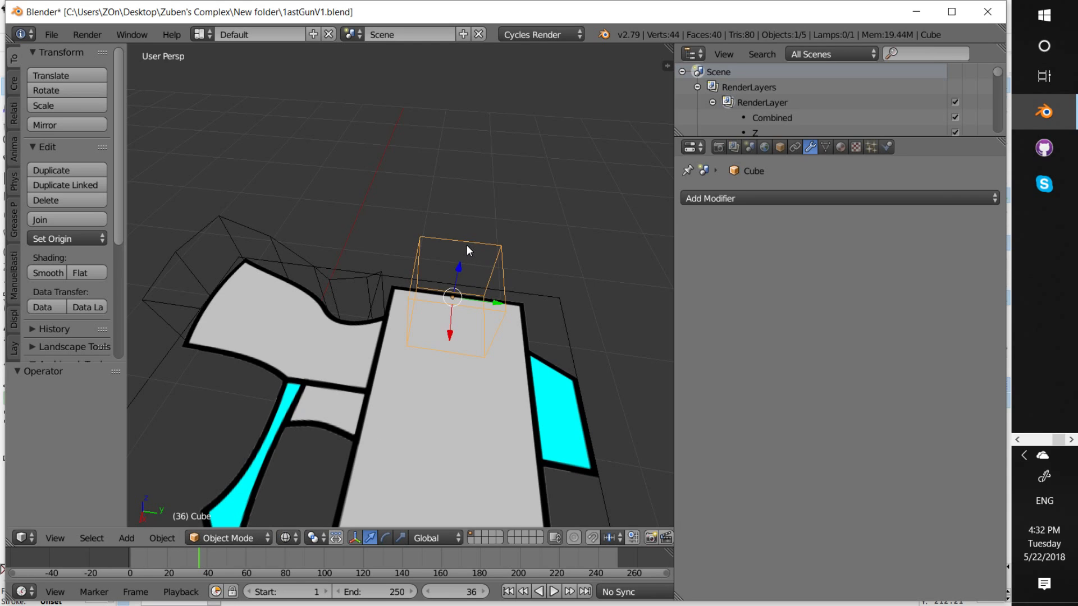
pyautogui.click(265, 538)
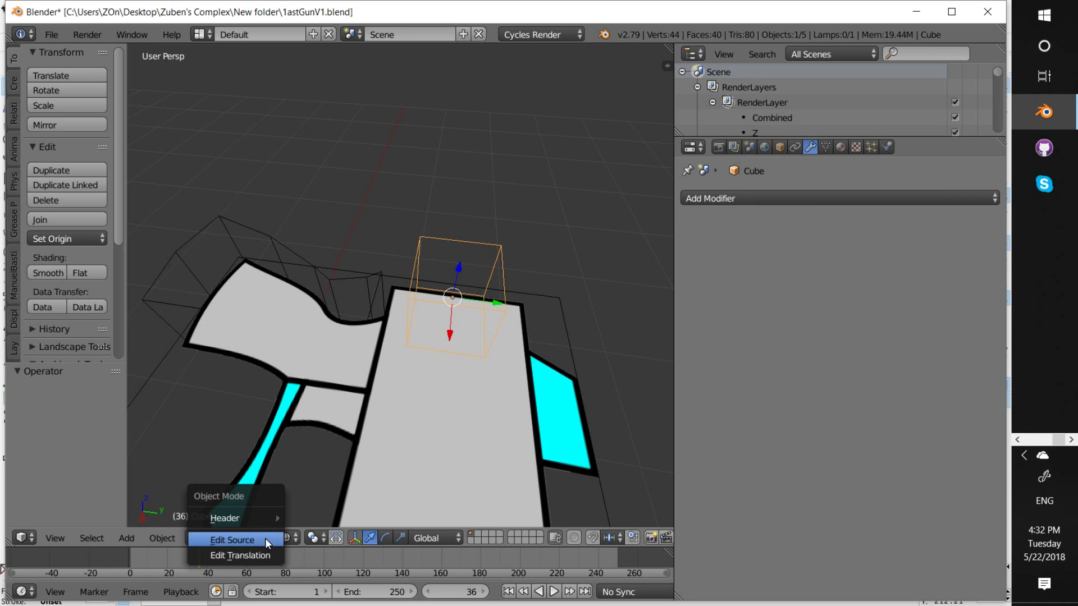
pyautogui.click(265, 541)
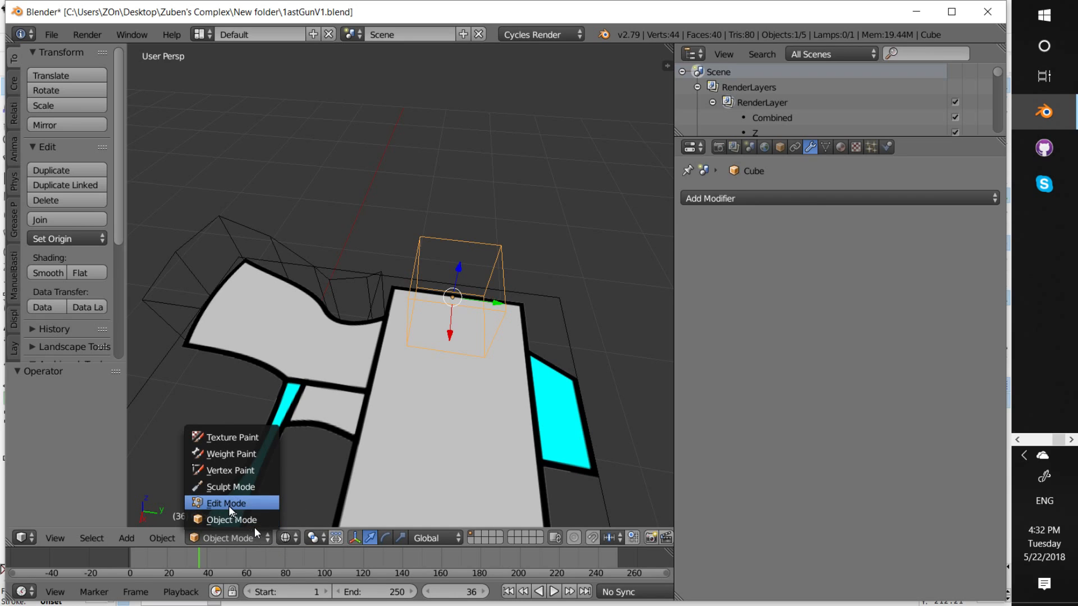
pyautogui.click(225, 501)
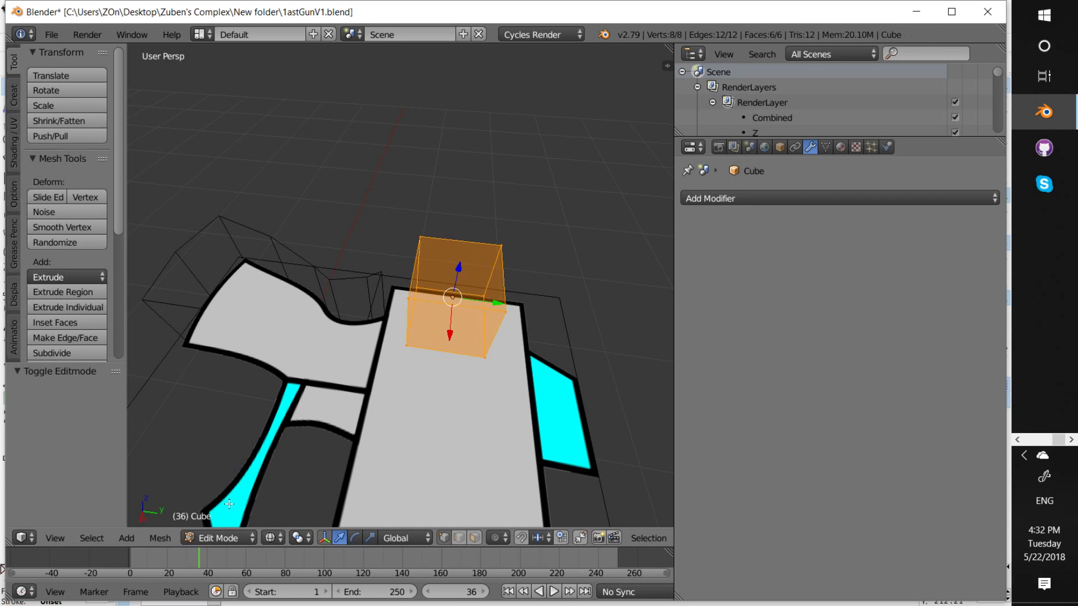
# Select only the four vertices of the cube's top face
pyautogui.keyDown('shift'); pyautogui.rightClick(408, 300); pyautogui.keyUp('shift')
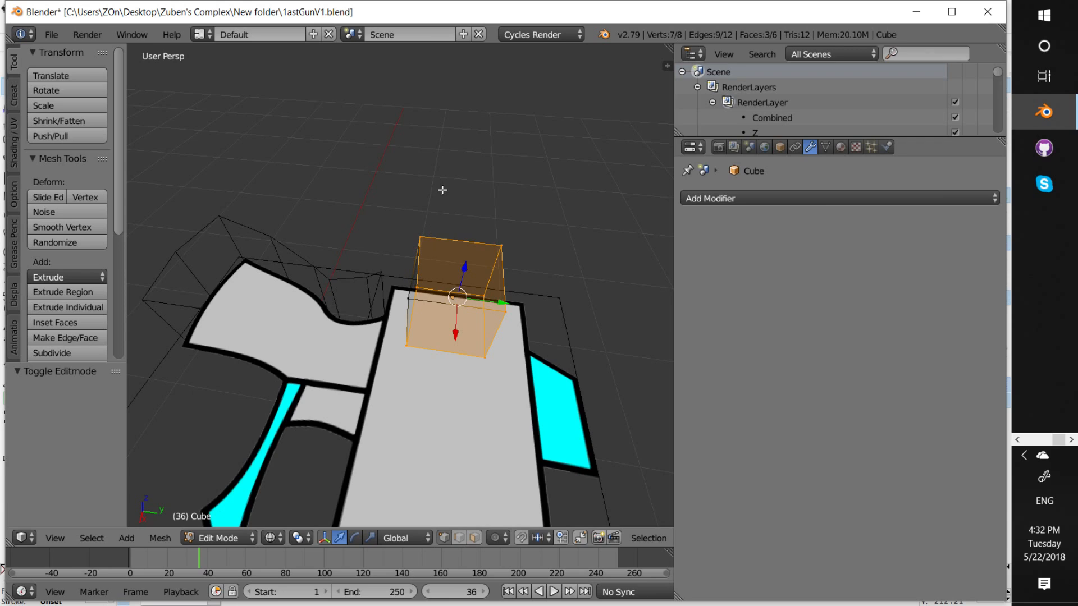
pyautogui.rightClick(421, 237)
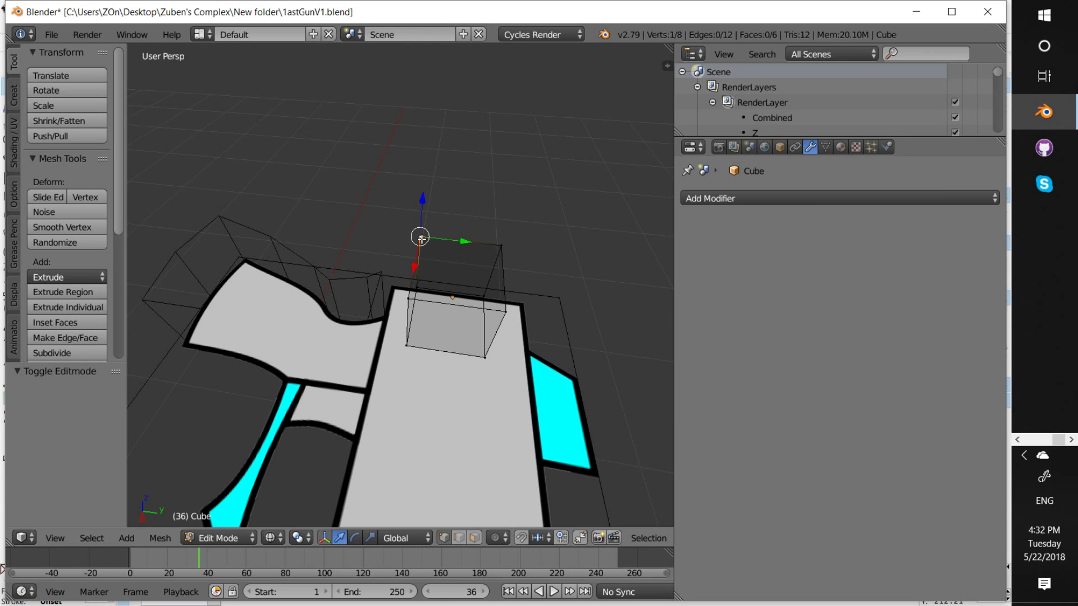
pyautogui.keyDown('shift'); pyautogui.rightClick(406, 300); pyautogui.keyUp('shift')
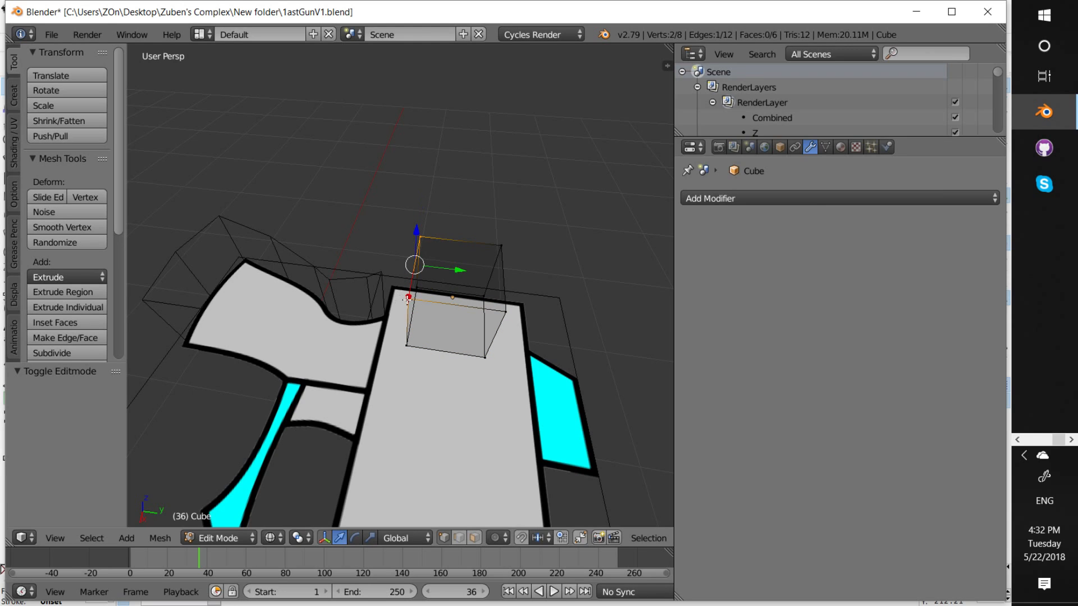
pyautogui.keyDown('shift'); pyautogui.rightClick(506, 312); pyautogui.keyUp('shift')
pyautogui.keyDown('shift'); pyautogui.rightClick(501, 244); pyautogui.keyUp('shift')
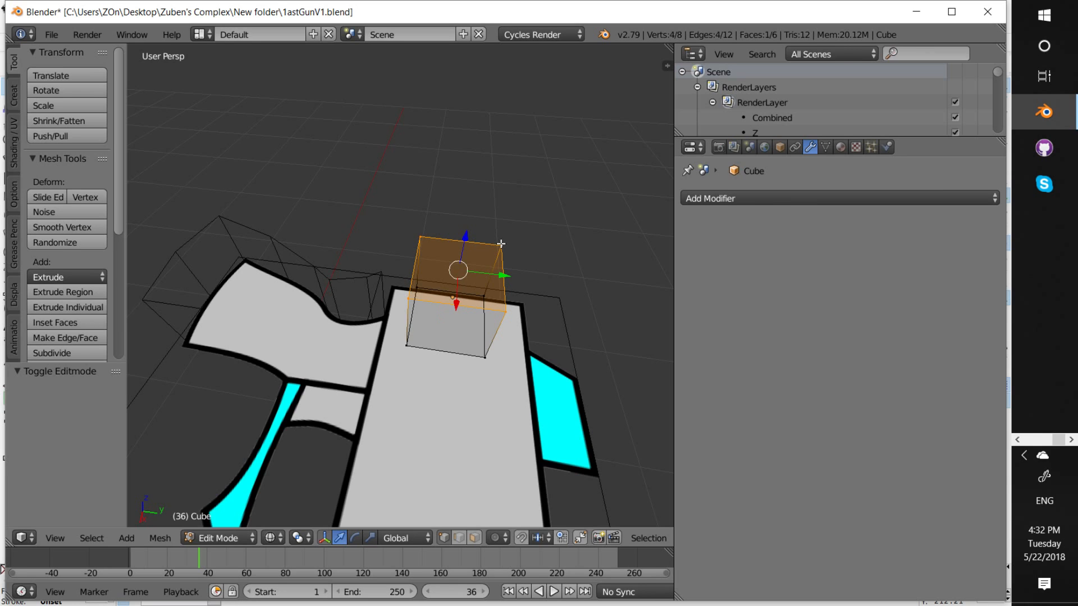
pyautogui.moveTo(493, 204); pyautogui.dragTo(504, 139, button='middle')
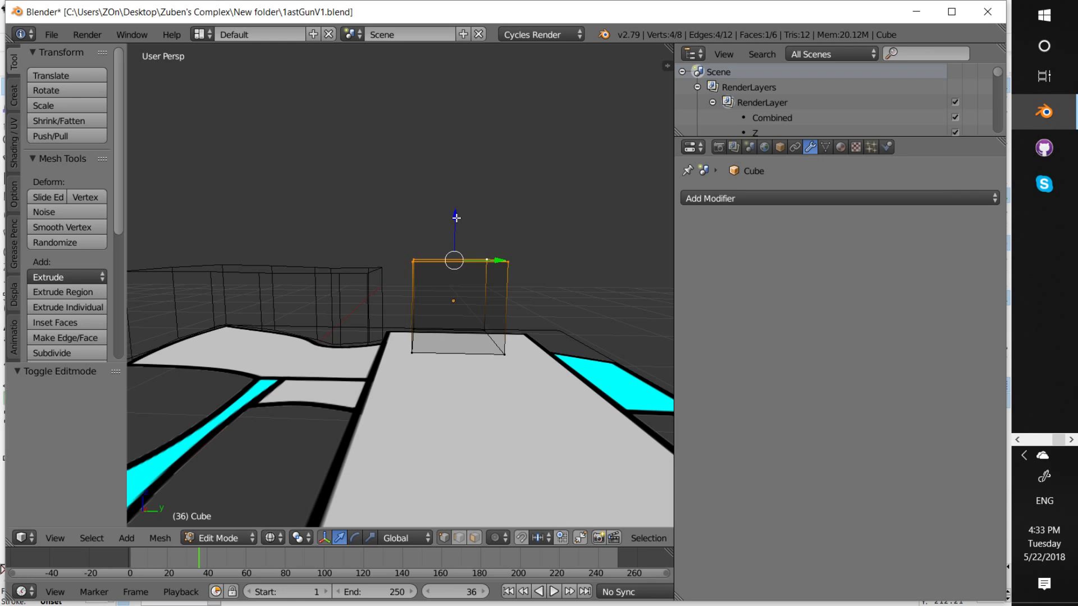
pyautogui.press('g')
pyautogui.press('x')
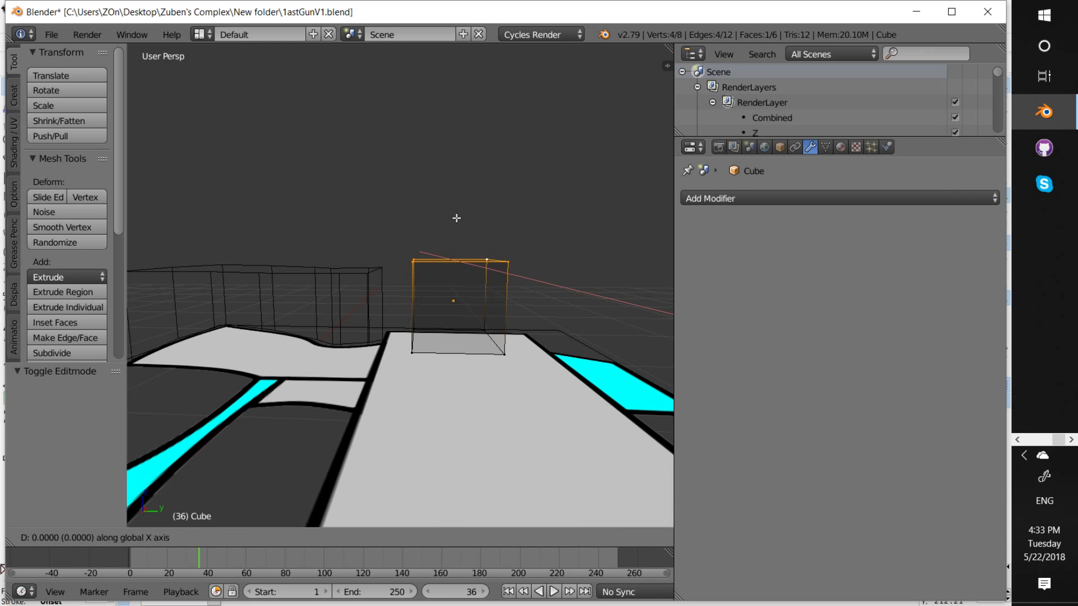
pyautogui.click(454, 212)
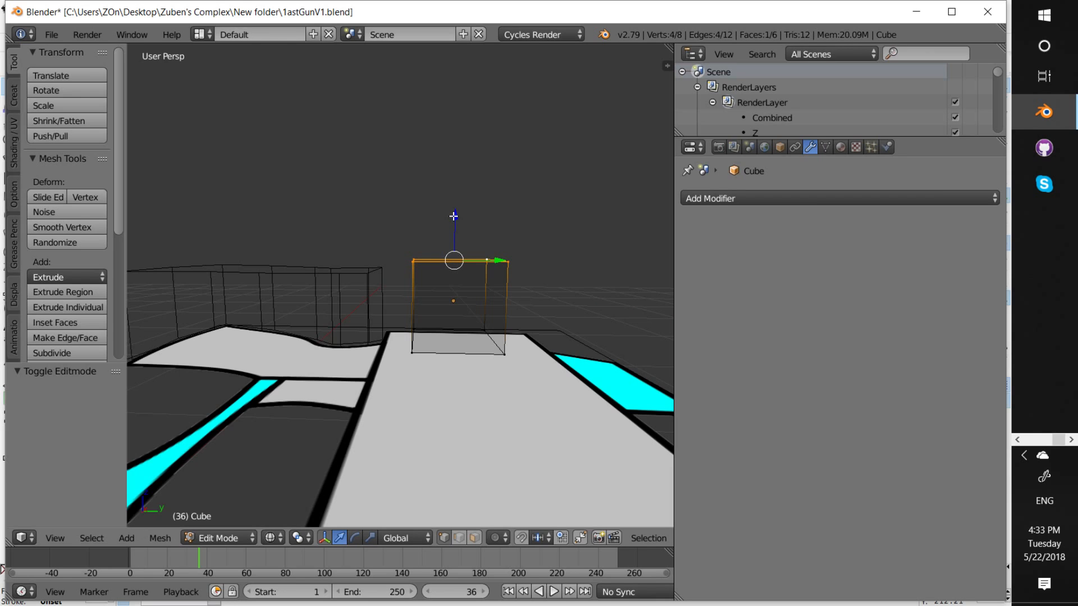
# Edge-slide the cube's top face down by a factor of about -0.135 and raise it freehand by about 0.054 along Z
pyautogui.press('g')
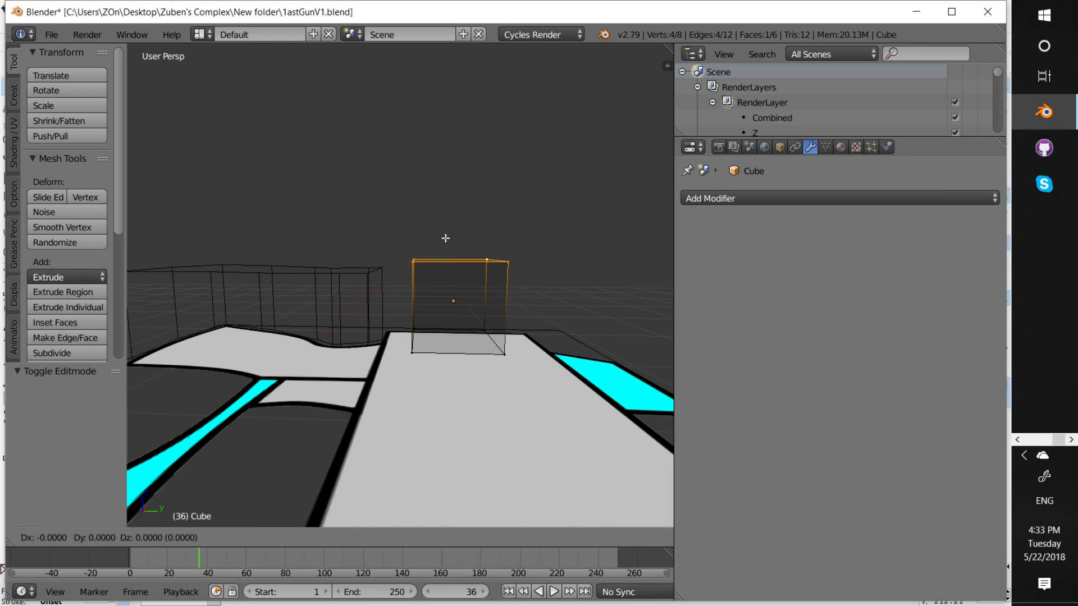
pyautogui.press('g')
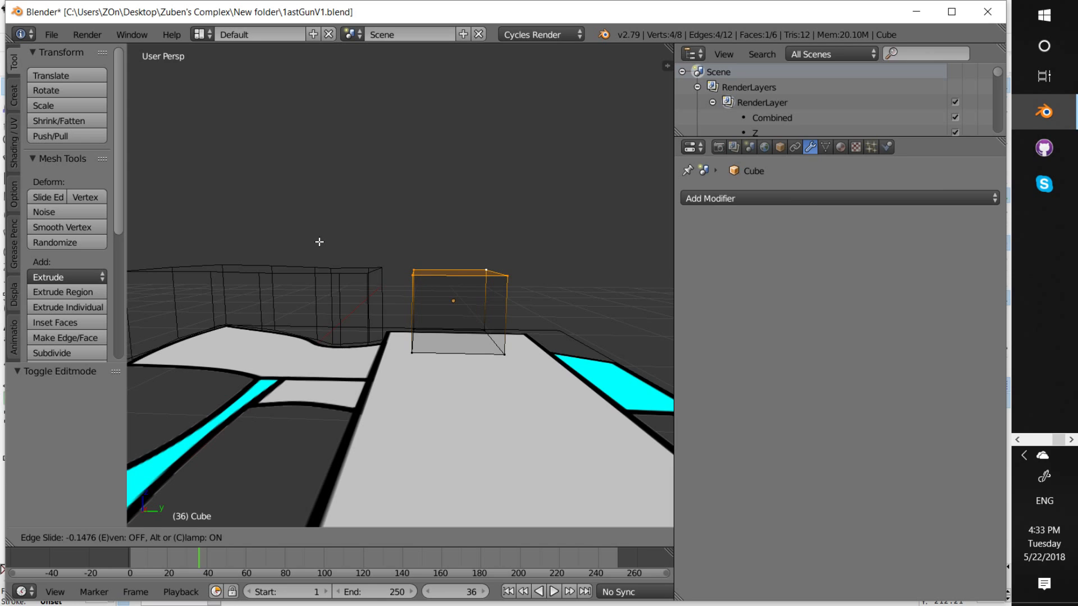
pyautogui.click(319, 242)
pyautogui.moveTo(373, 206)
pyautogui.mouseDown(button='middle')
pyautogui.moveTo(380, 193)
pyautogui.moveTo(369, 202)
pyautogui.mouseUp(button='middle')
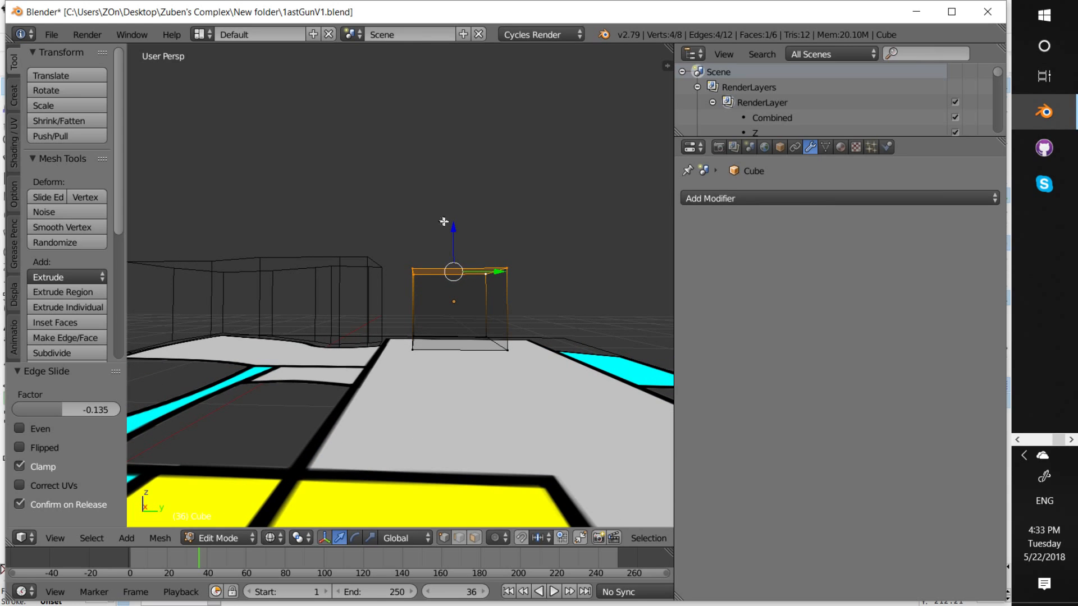
pyautogui.click(453, 226)
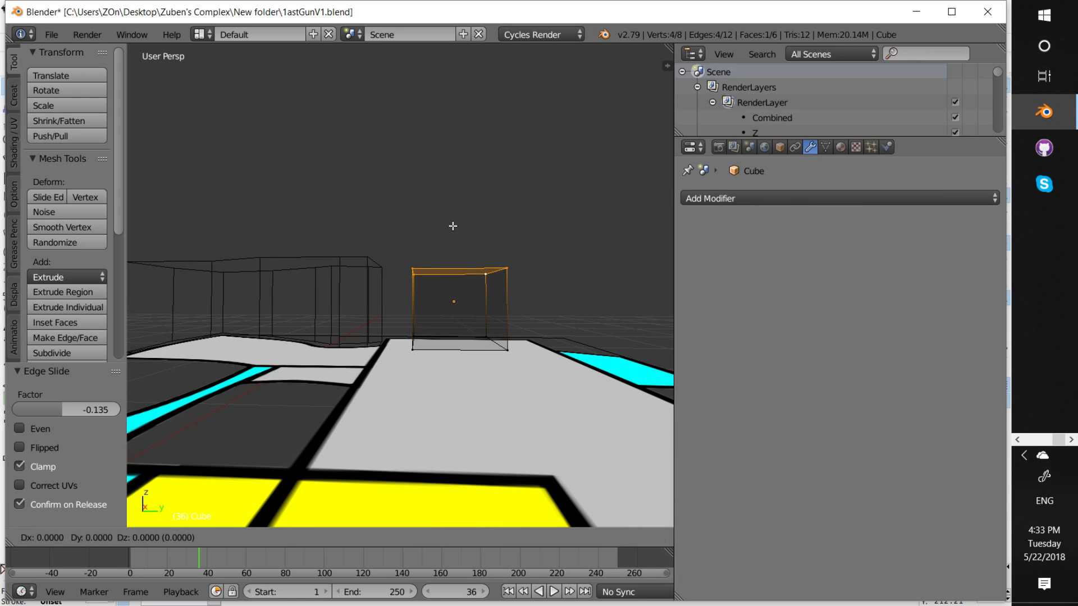
pyautogui.moveTo(453, 226); pyautogui.dragTo(452, 220)
# Place the 3D cursor beside the gun grip and show layer 1 in the top view
pyautogui.moveTo(453, 220); pyautogui.dragTo(576, 383, button='middle')
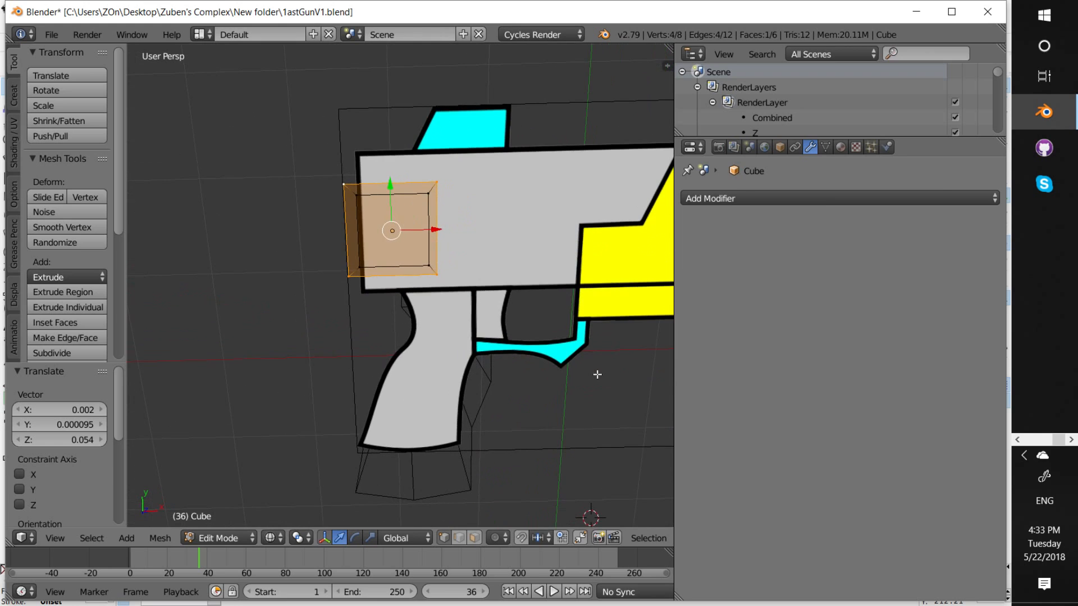
pyautogui.scroll(-3, 553, 391)
pyautogui.scroll(5, 539, 381)
pyautogui.click(344, 358)
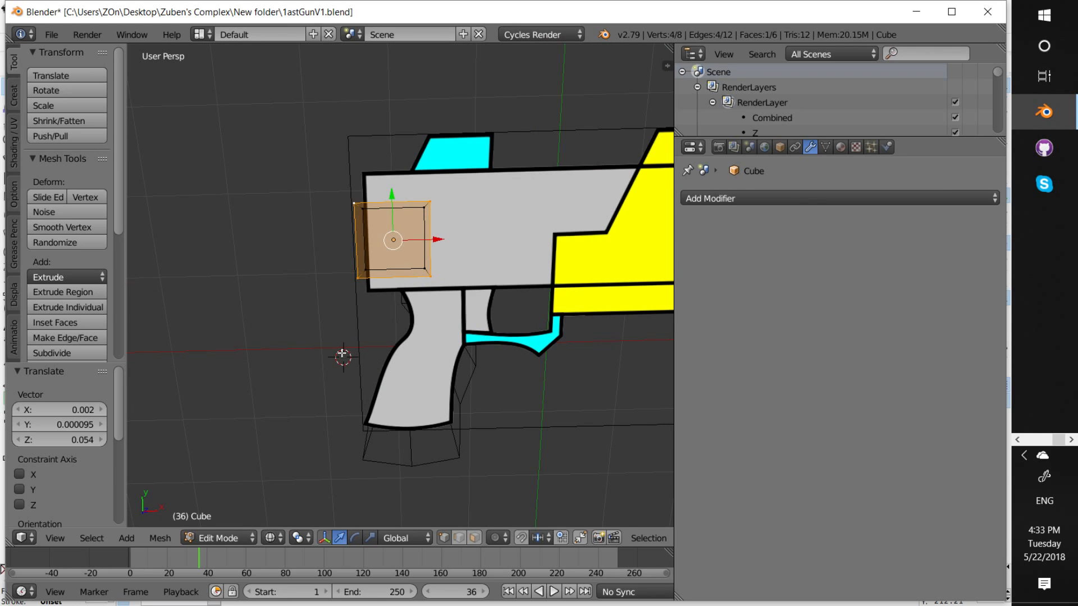
pyautogui.press('KP_7')
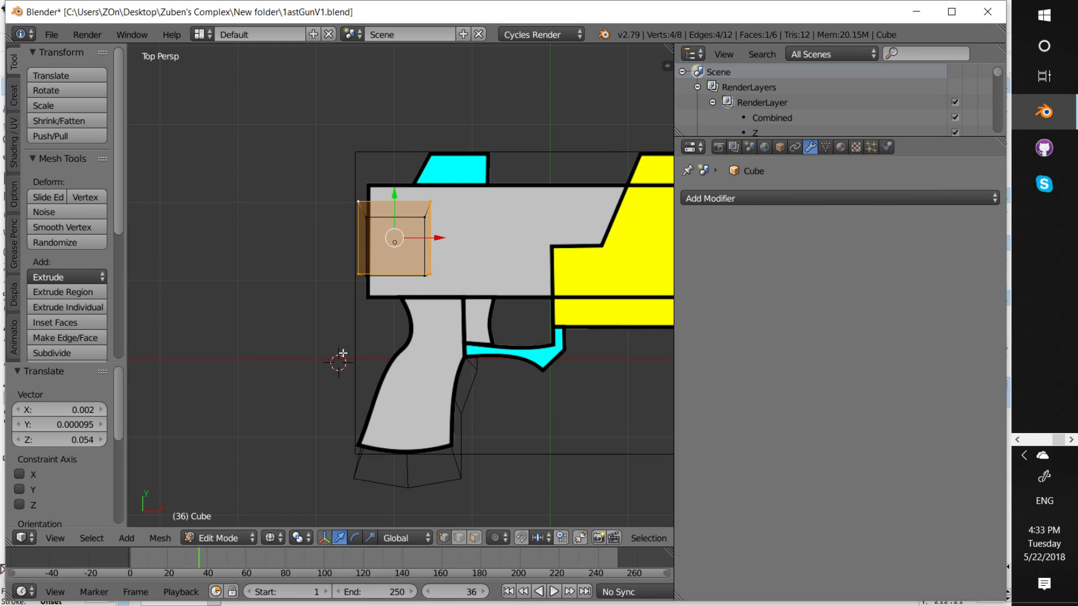
pyautogui.press('1')
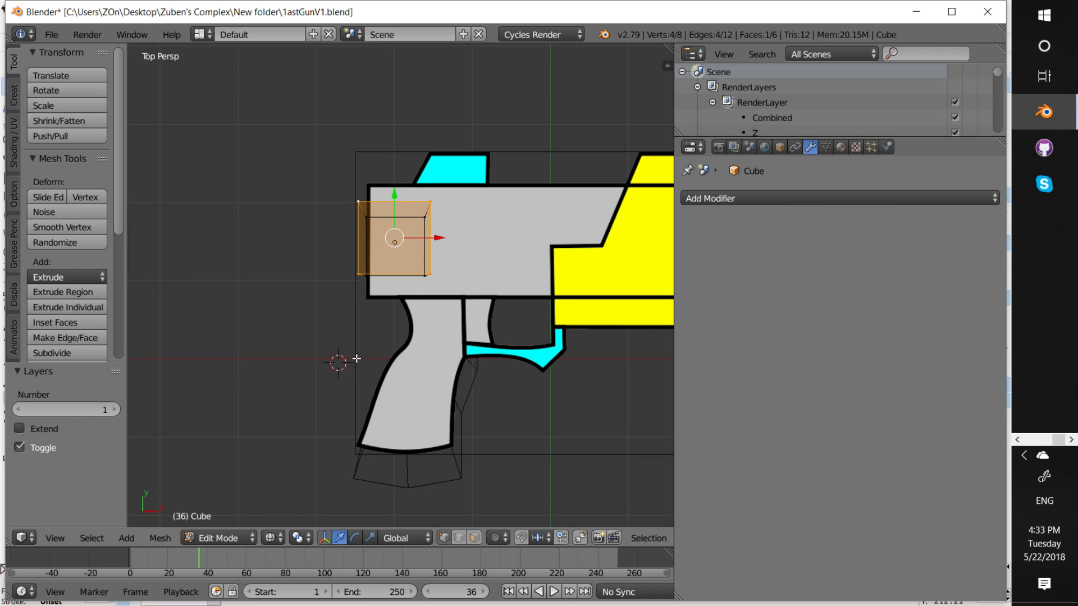
# Select only the four vertices of the cube's side face nearest the gun grip
pyautogui.rightClick(408, 249)
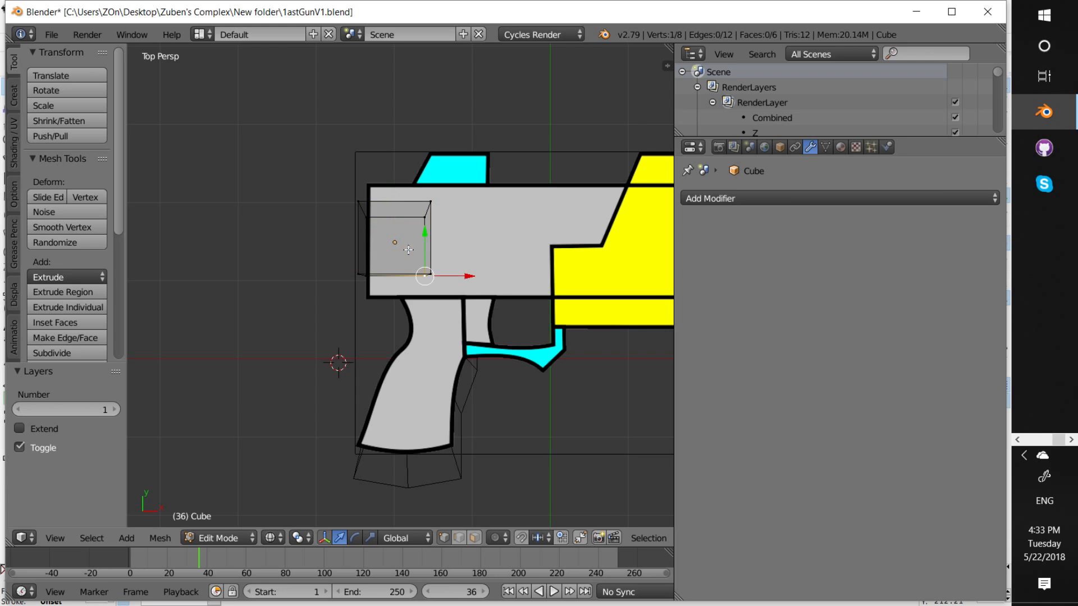
pyautogui.scroll(3, 470, 217)
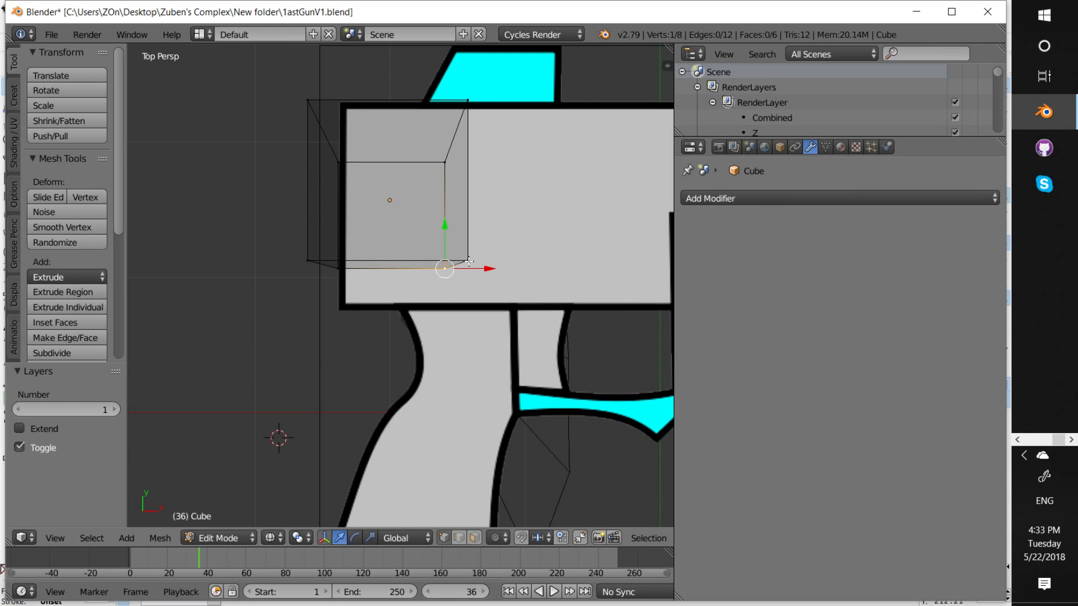
pyautogui.rightClick(338, 268)
pyautogui.keyDown('shift'); pyautogui.rightClick(308, 260); pyautogui.keyUp('shift')
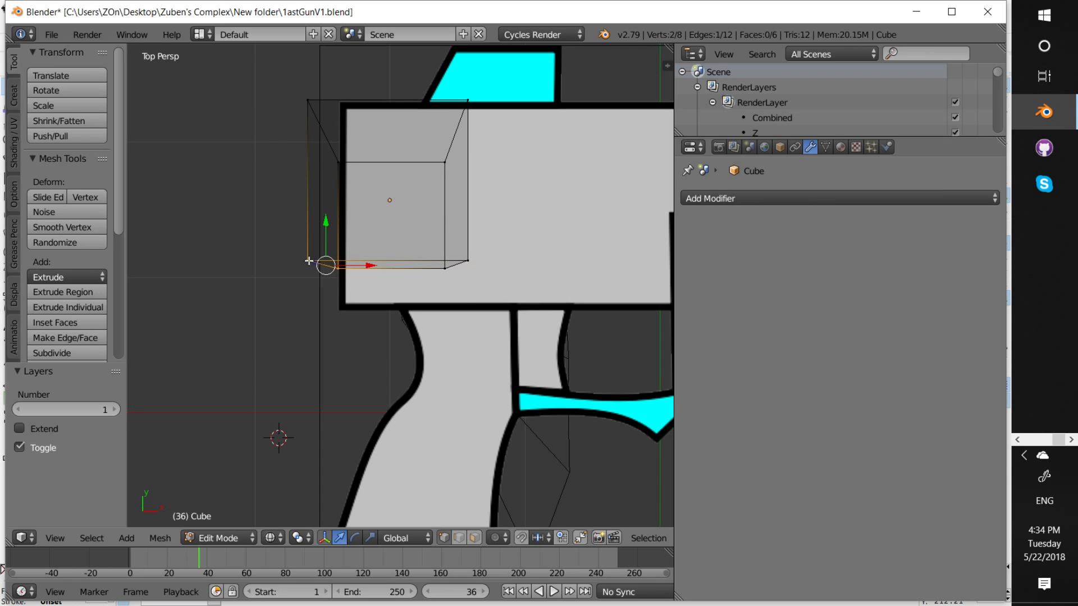
pyautogui.keyDown('shift'); pyautogui.rightClick(467, 262); pyautogui.keyUp('shift')
pyautogui.keyDown('shift'); pyautogui.rightClick(445, 269); pyautogui.keyUp('shift')
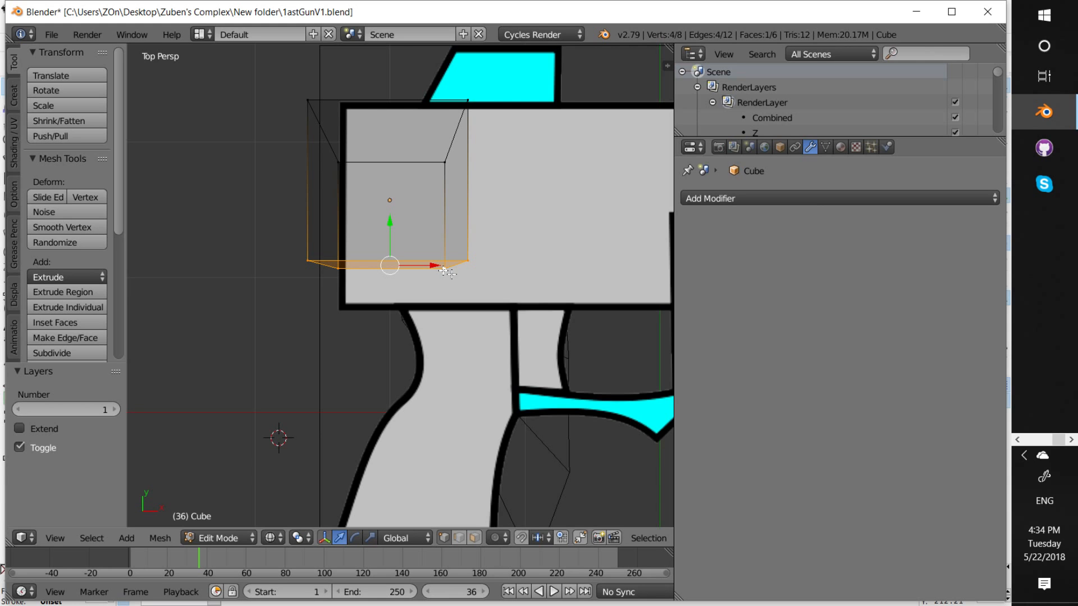
# Switch the viewport to Solid shading, then move the selected face toward the grip by about -0.287 along Y
pyautogui.keyDown('ctrl'); pyautogui.scroll(3, 596, 349); pyautogui.keyUp('ctrl')
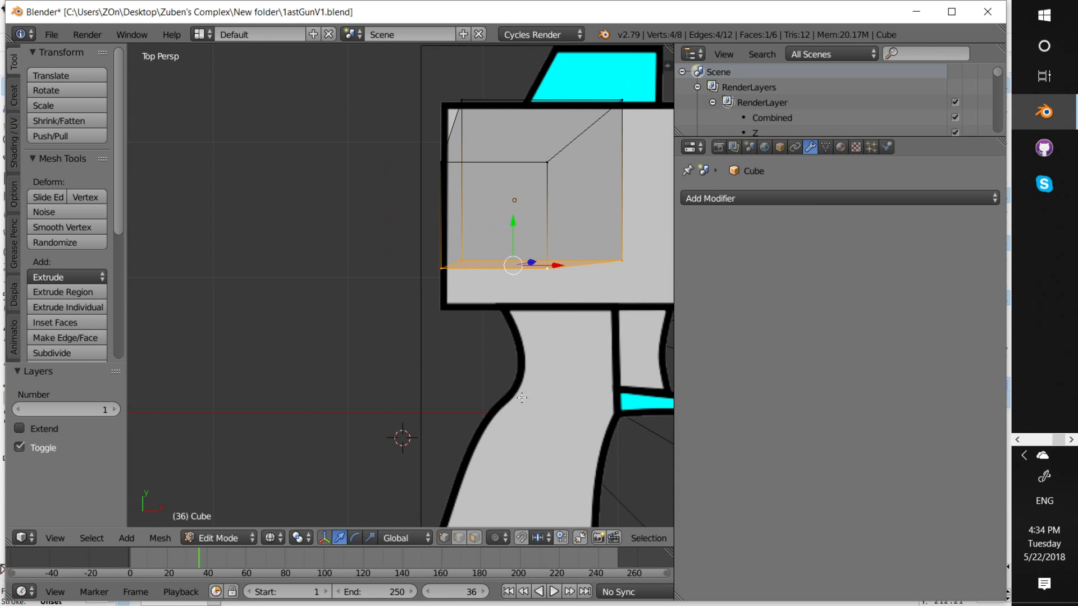
pyautogui.scroll(-4, 522, 398)
pyautogui.scroll(4, 520, 392)
pyautogui.scroll(-5, 520, 393)
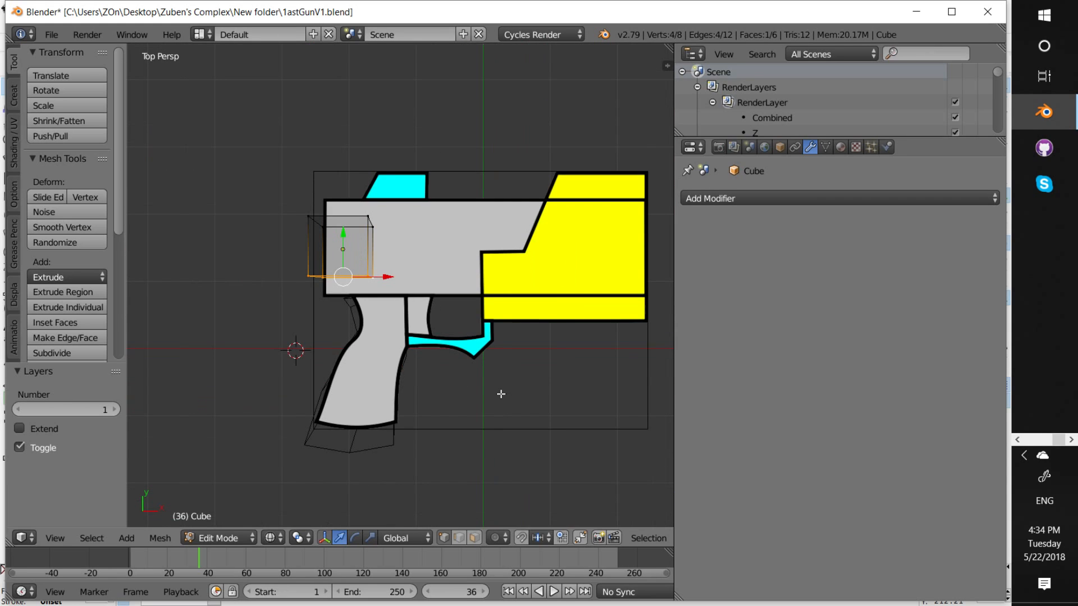
pyautogui.click(274, 539)
pyautogui.click(299, 488)
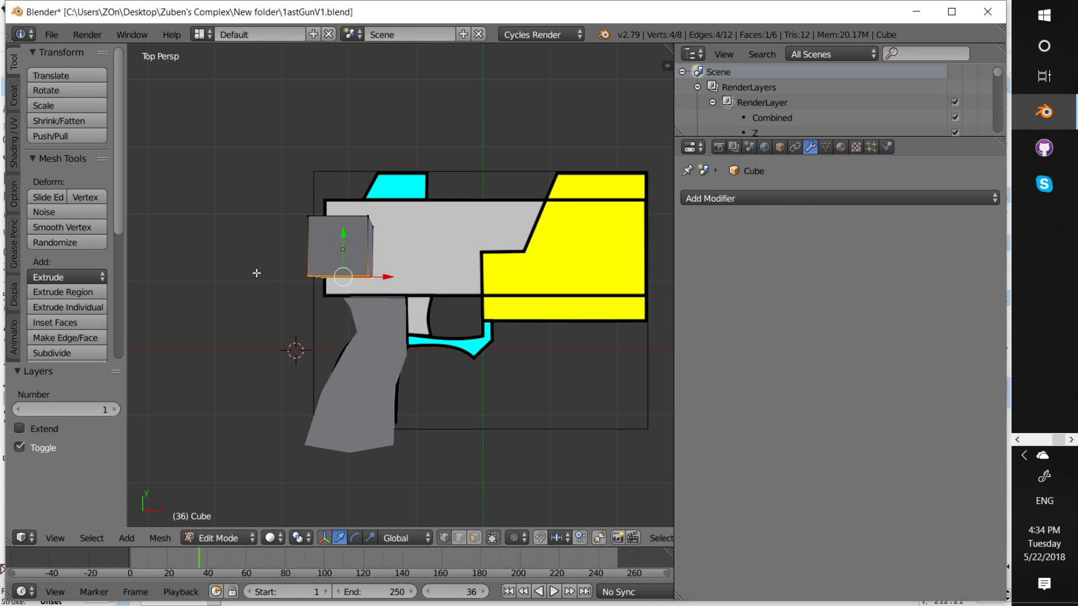
pyautogui.press('g')
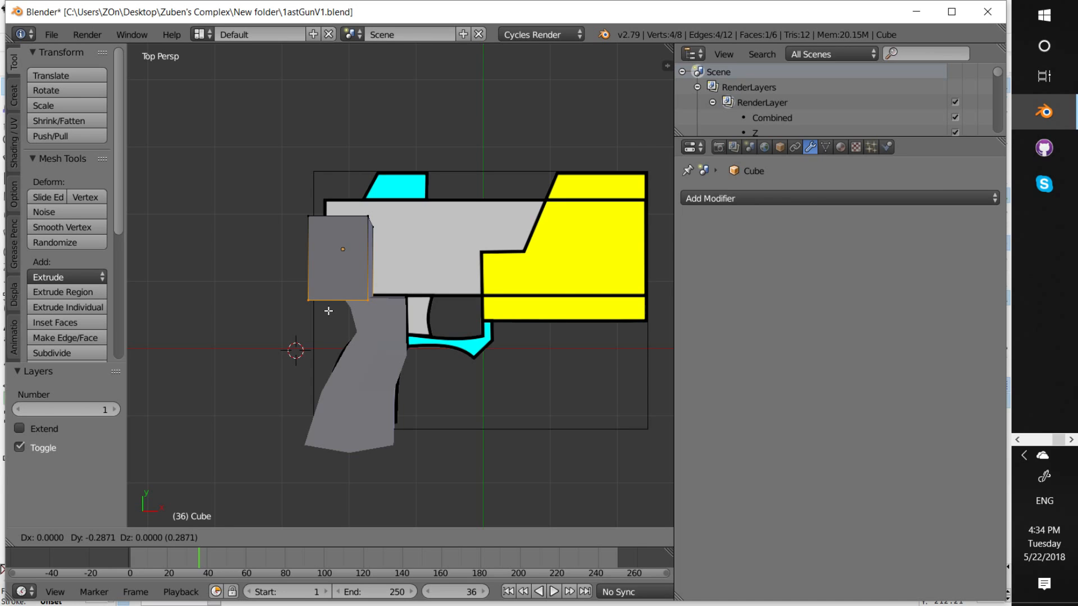
pyautogui.click(329, 310)
pyautogui.click(307, 327)
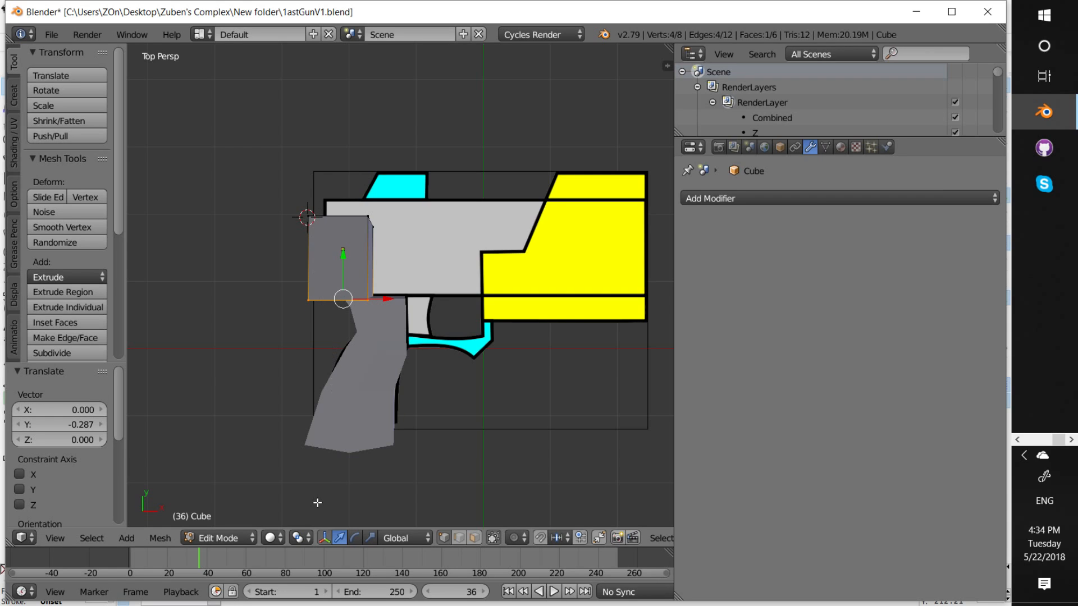
# Switch the viewport to Wireframe shading and select only the four vertices of the cube's face opposite the grip
pyautogui.click(274, 539)
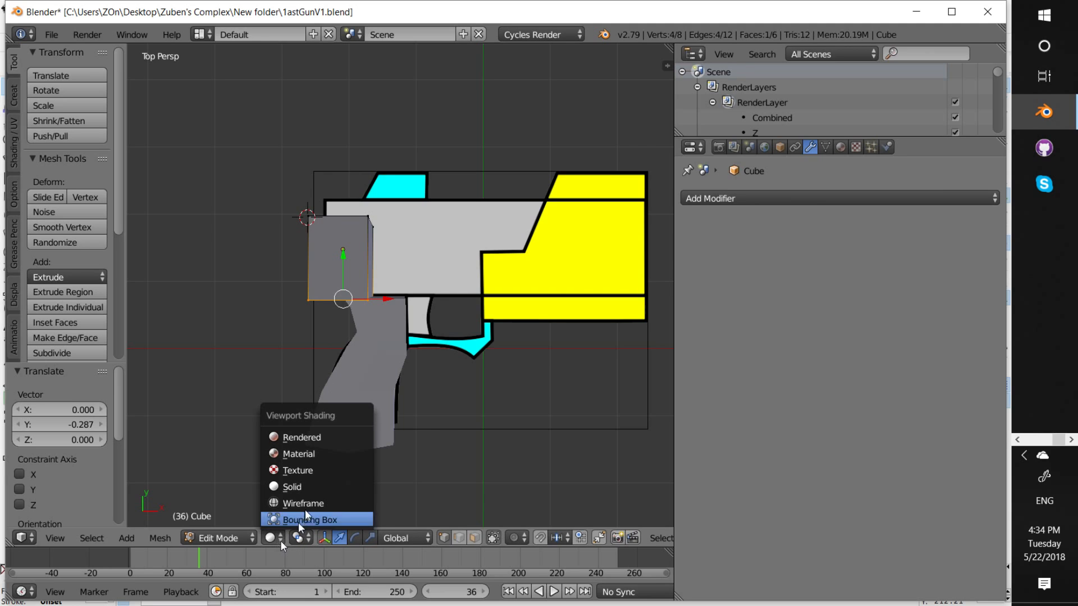
pyautogui.click(346, 502)
pyautogui.rightClick(312, 230)
pyautogui.keyDown('shift'); pyautogui.rightClick(308, 216); pyautogui.keyUp('shift')
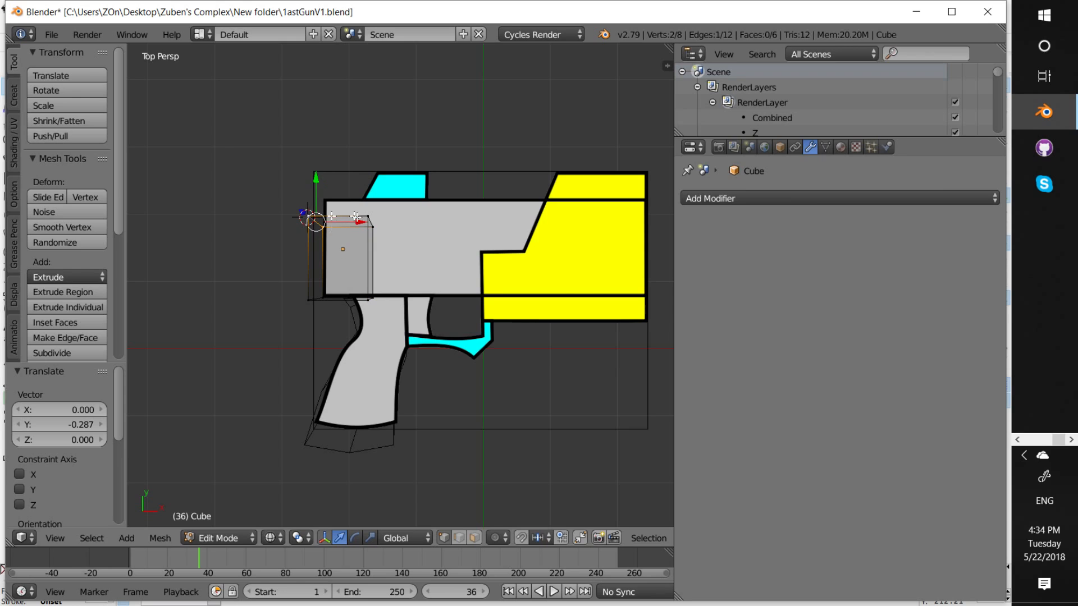
pyautogui.keyDown('shift'); pyautogui.rightClick(368, 218); pyautogui.keyUp('shift')
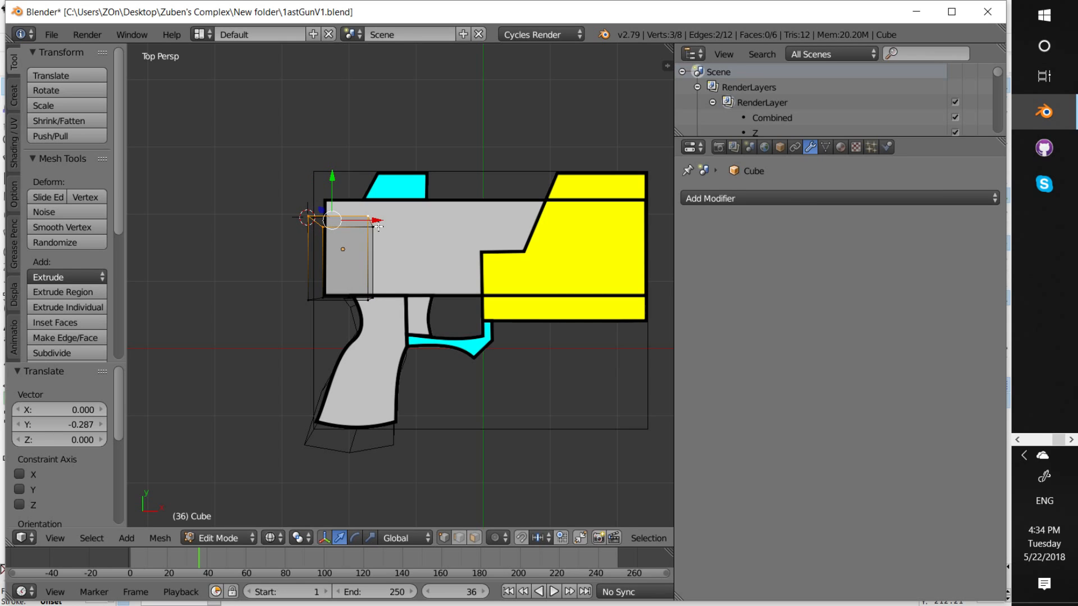
pyautogui.keyDown('shift'); pyautogui.rightClick(375, 226); pyautogui.keyUp('shift')
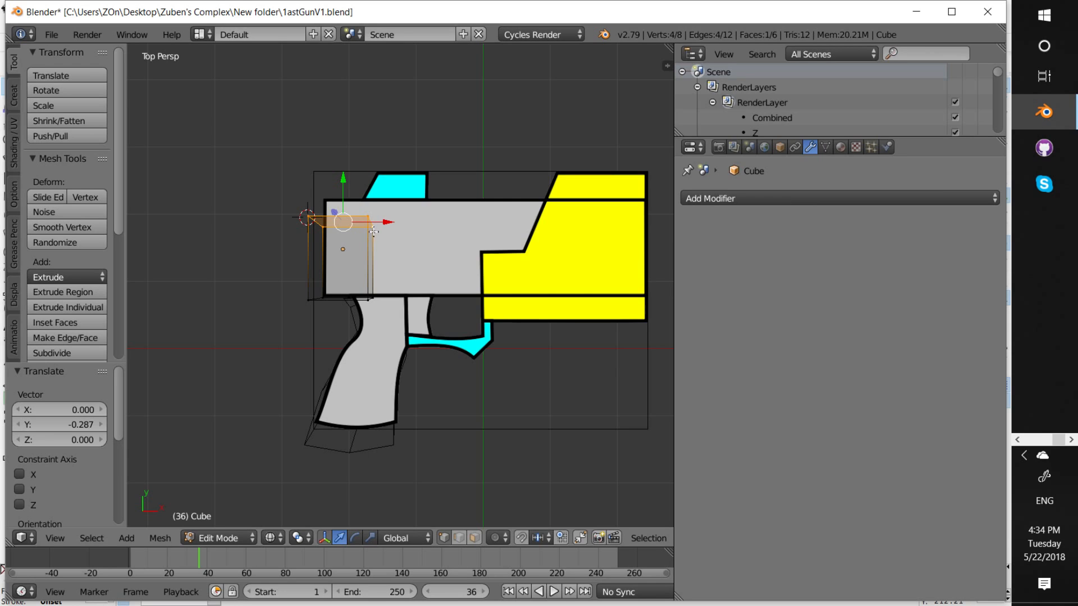
pyautogui.press('g')
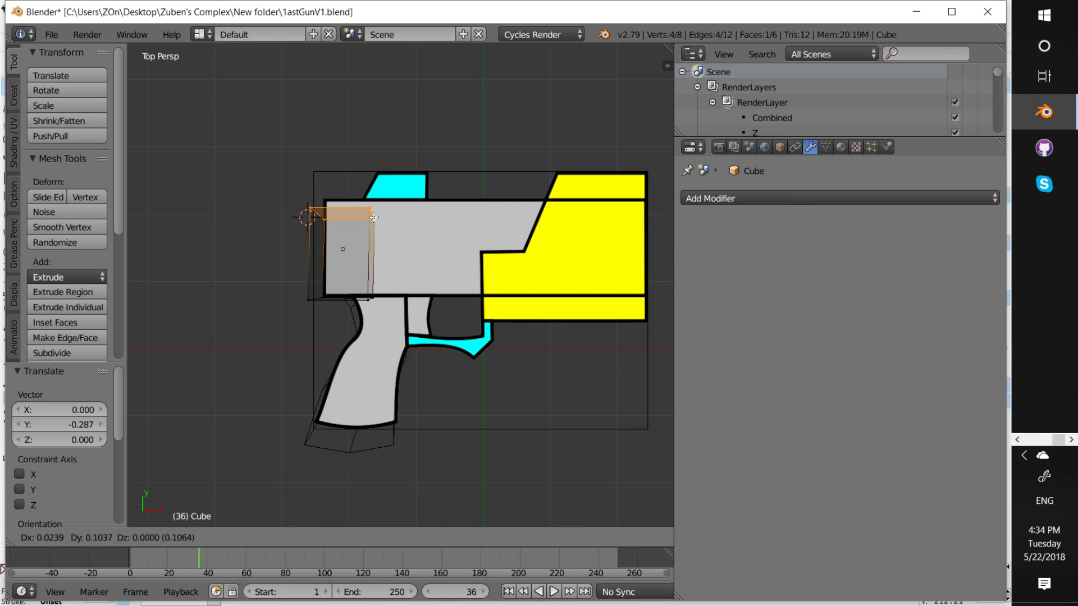
pyautogui.rightClick(374, 217)
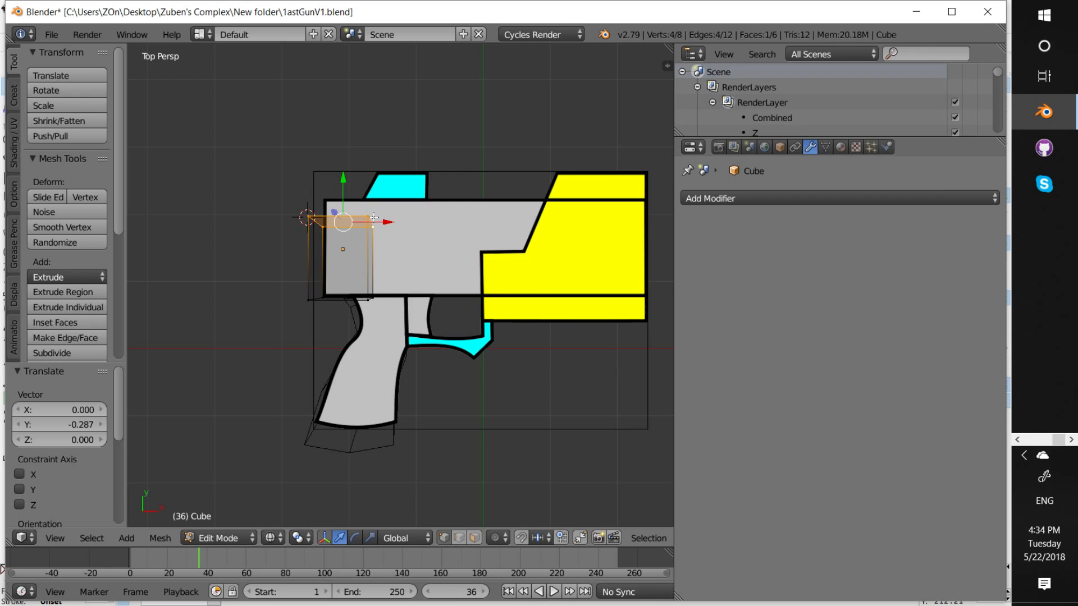
pyautogui.press('g')
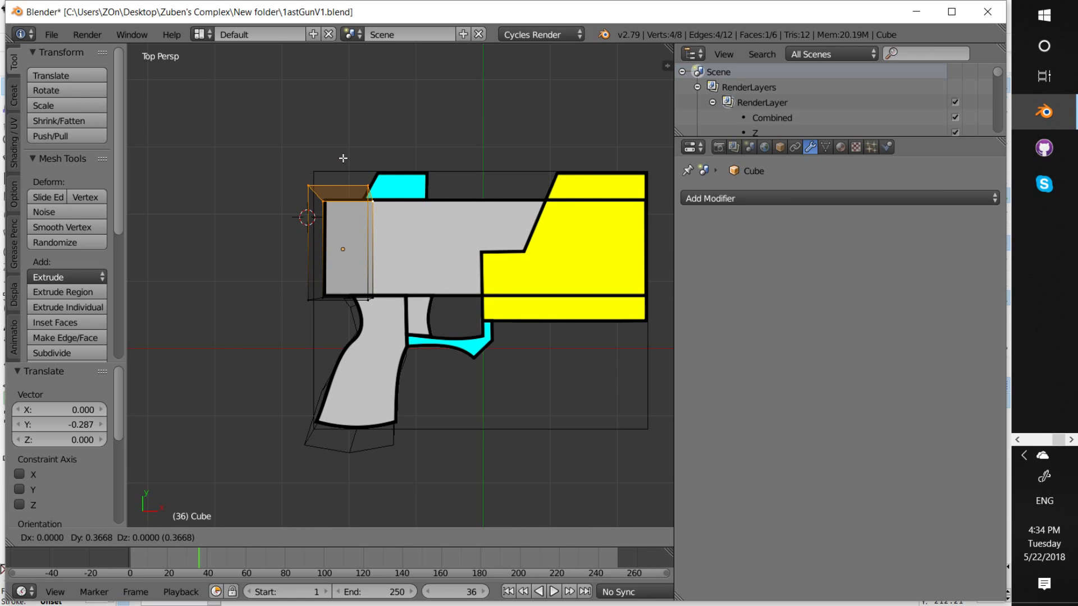
pyautogui.rightClick(343, 158)
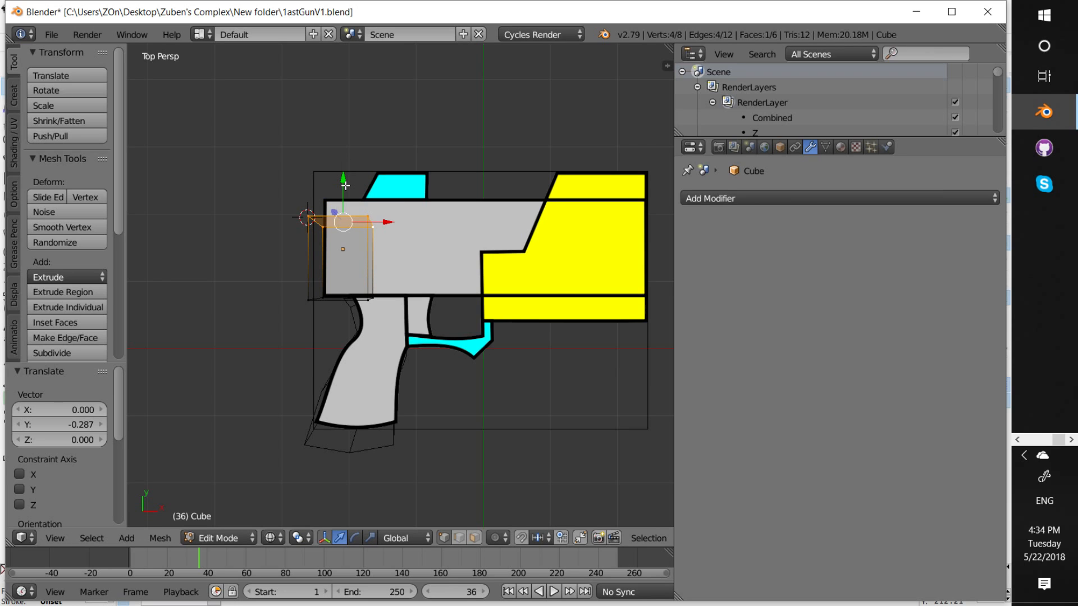
# Move the selected face about 0.389 along the Y axis to the gun body's upper outline and return to the top view
pyautogui.moveTo(341, 185); pyautogui.dragTo(342, 186, button='middle')
pyautogui.press('g')
pyautogui.press('x')
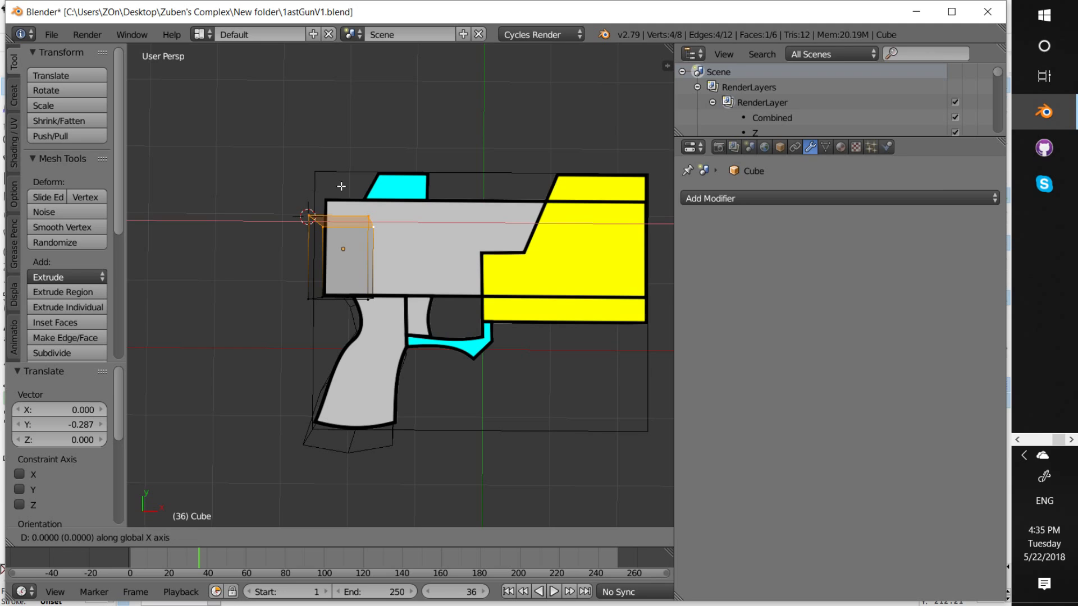
pyautogui.press('y')
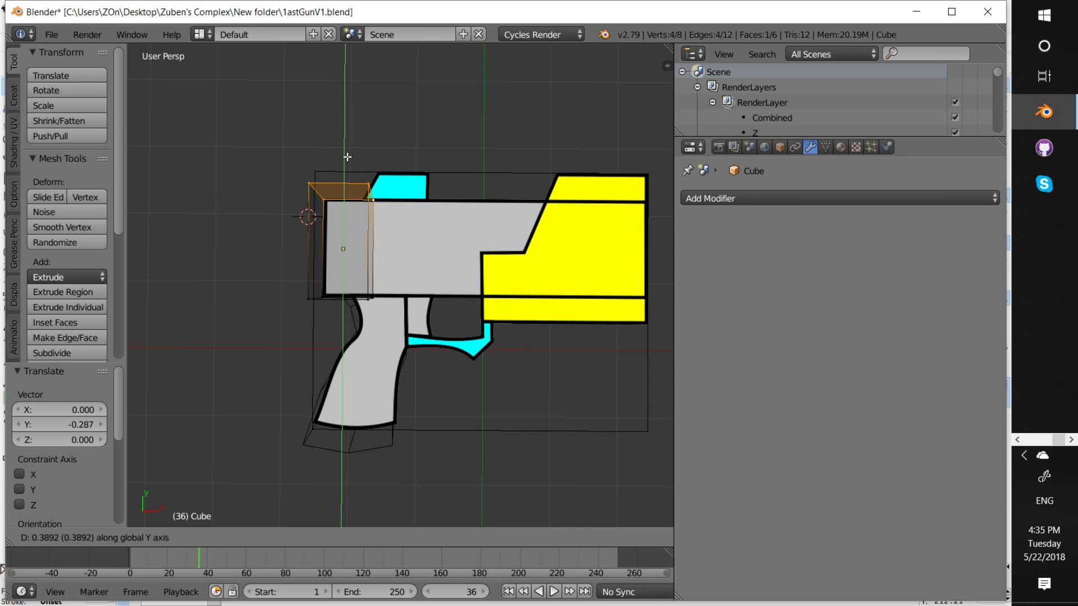
pyautogui.click(347, 157)
pyautogui.moveTo(259, 342); pyautogui.dragTo(261, 357, button='middle')
pyautogui.press('KP_7')
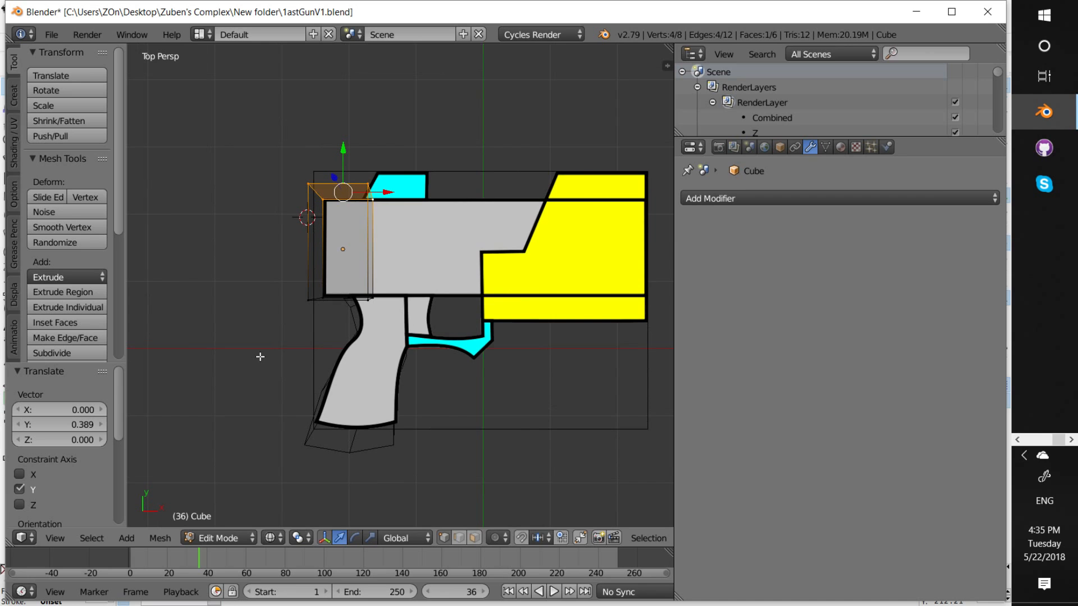
# Select only the four vertices of the cube's end face that points toward the yellow barrel
pyautogui.moveTo(260, 356)
pyautogui.keyDown('shift'); pyautogui.mouseDown(button='middle')
pyautogui.moveTo(361, 349)
pyautogui.moveTo(267, 355)
pyautogui.mouseUp(button='middle'); pyautogui.keyUp('shift')
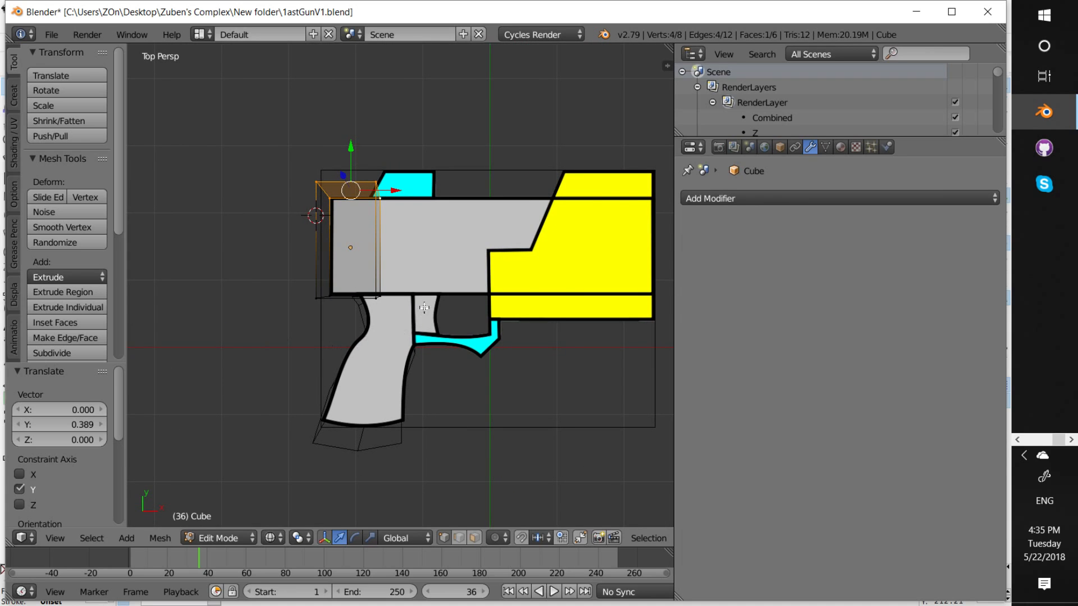
pyautogui.rightClick(381, 199)
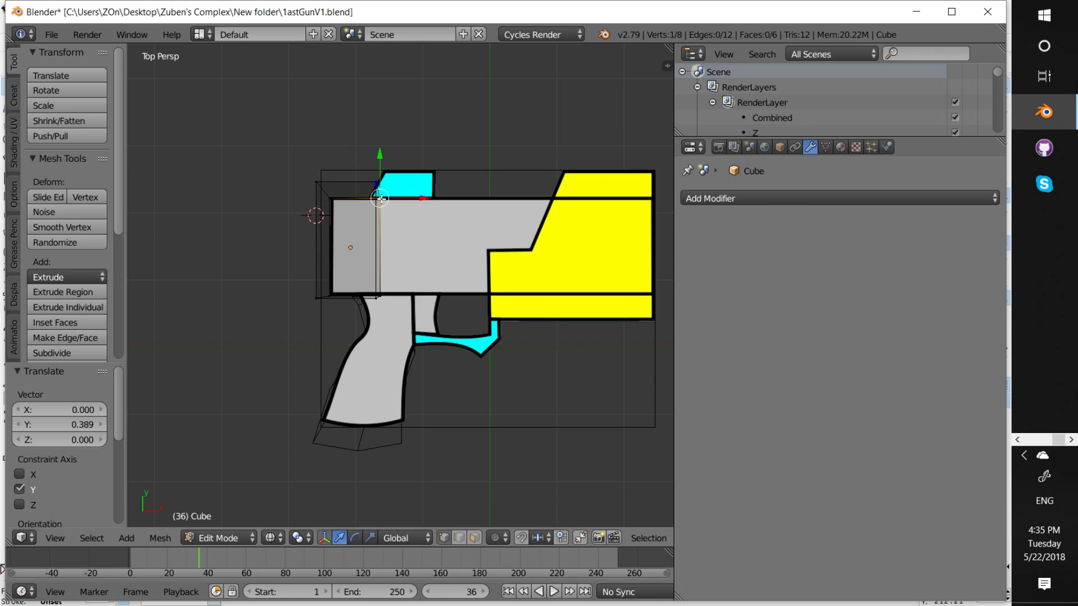
pyautogui.keyDown('shift'); pyautogui.rightClick(375, 183); pyautogui.keyUp('shift')
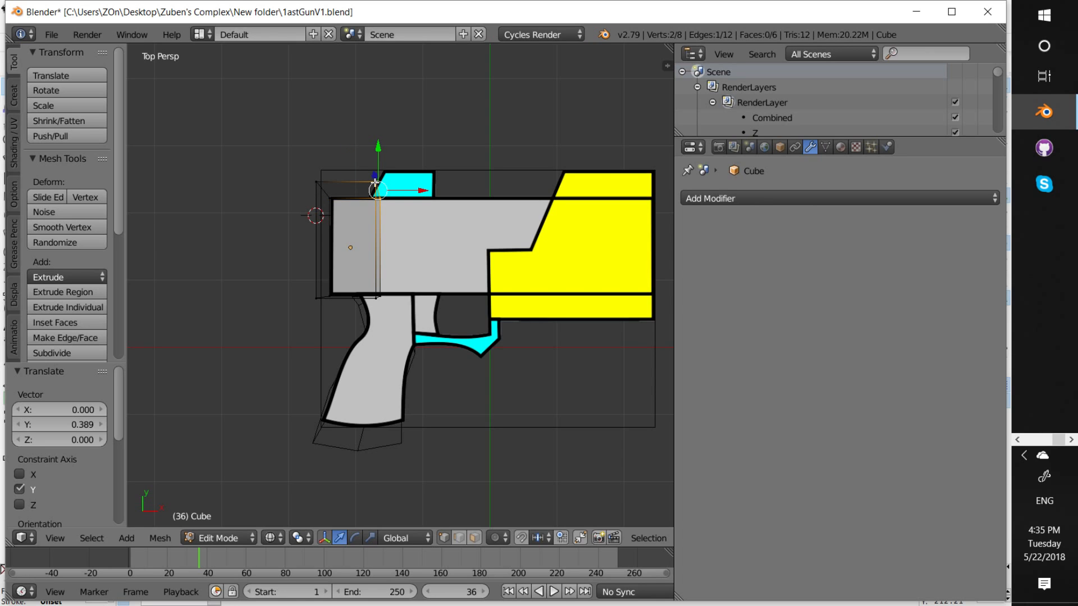
pyautogui.keyDown('shift'); pyautogui.rightClick(381, 296); pyautogui.keyUp('shift')
pyautogui.keyDown('shift'); pyautogui.rightClick(375, 298); pyautogui.keyUp('shift')
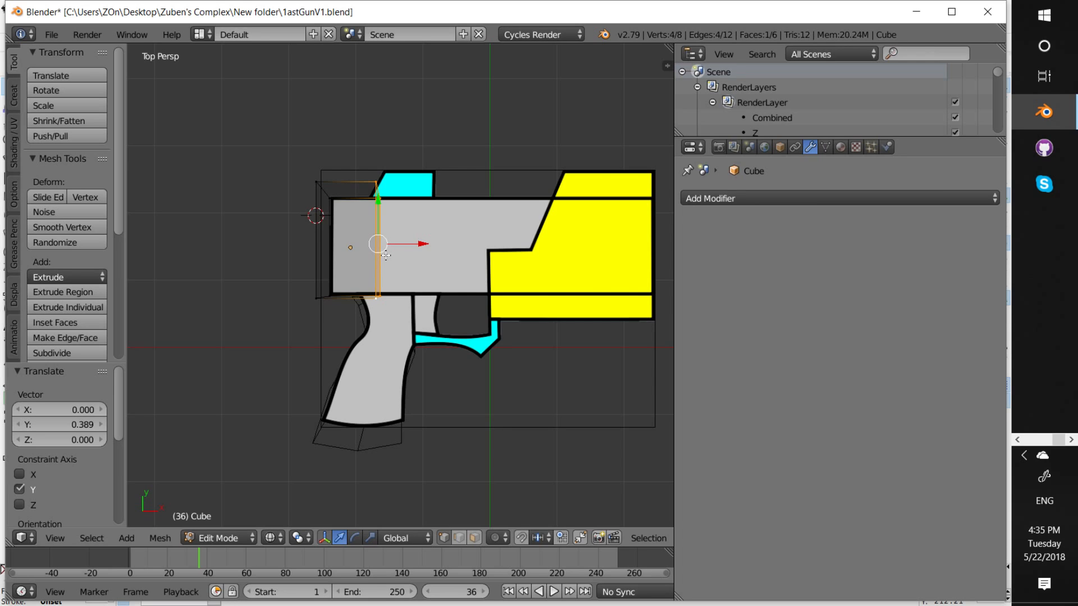
# Move the selected end face along the X axis until it extends just past the yellow barrel's front end
pyautogui.press('g')
pyautogui.press('x')
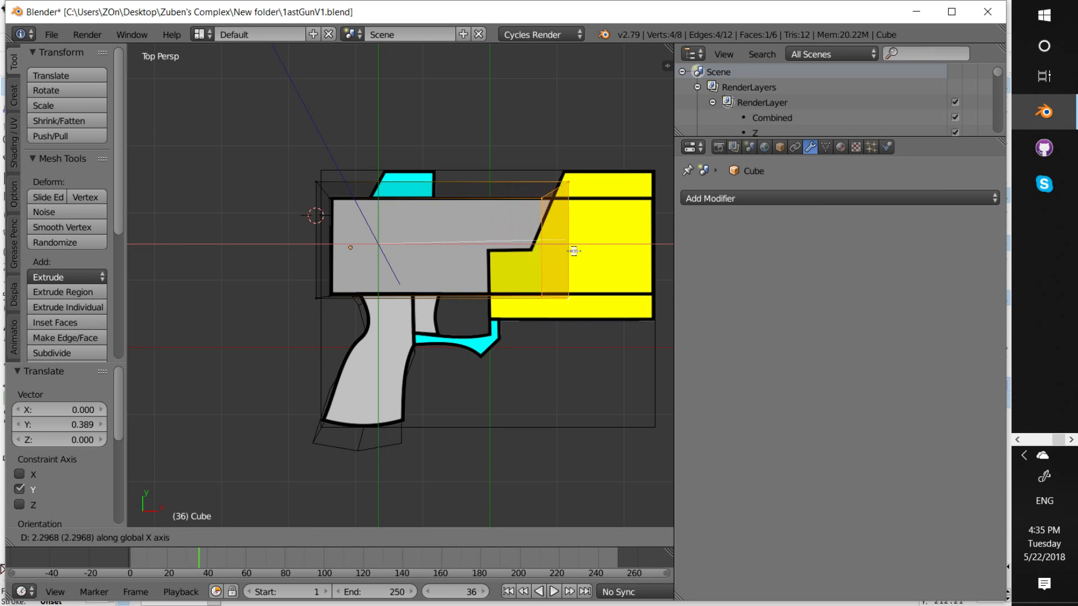
pyautogui.click(148, 255)
pyautogui.scroll(-3, 63, 372)
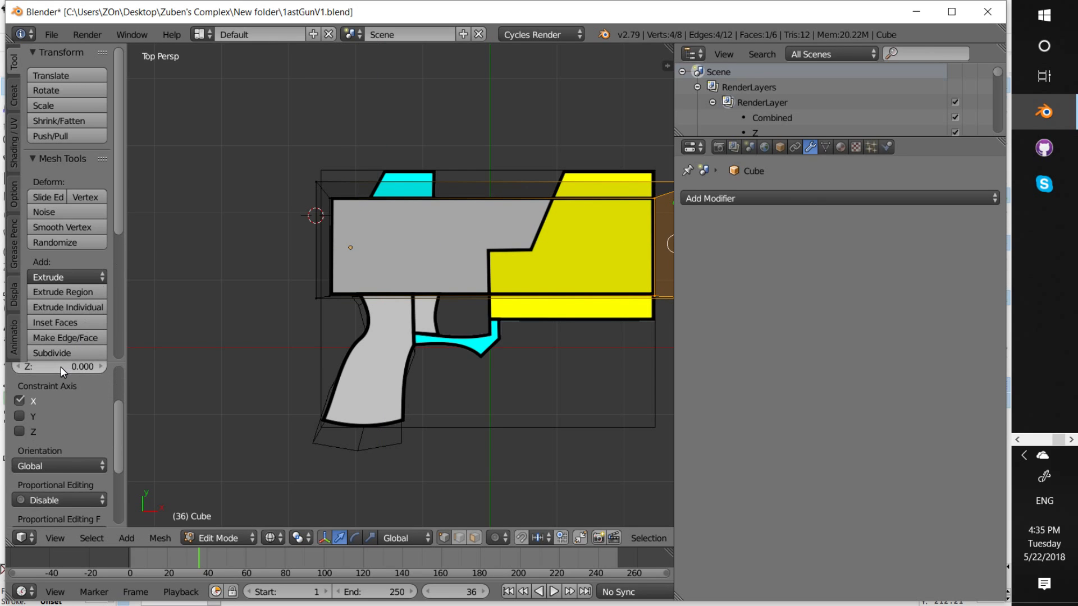
# Switch the viewport to Solid shading and view the stretched gun body from an oblique angle
pyautogui.scroll(-2, 292, 281)
pyautogui.moveTo(531, 439); pyautogui.dragTo(510, 389, button='middle')
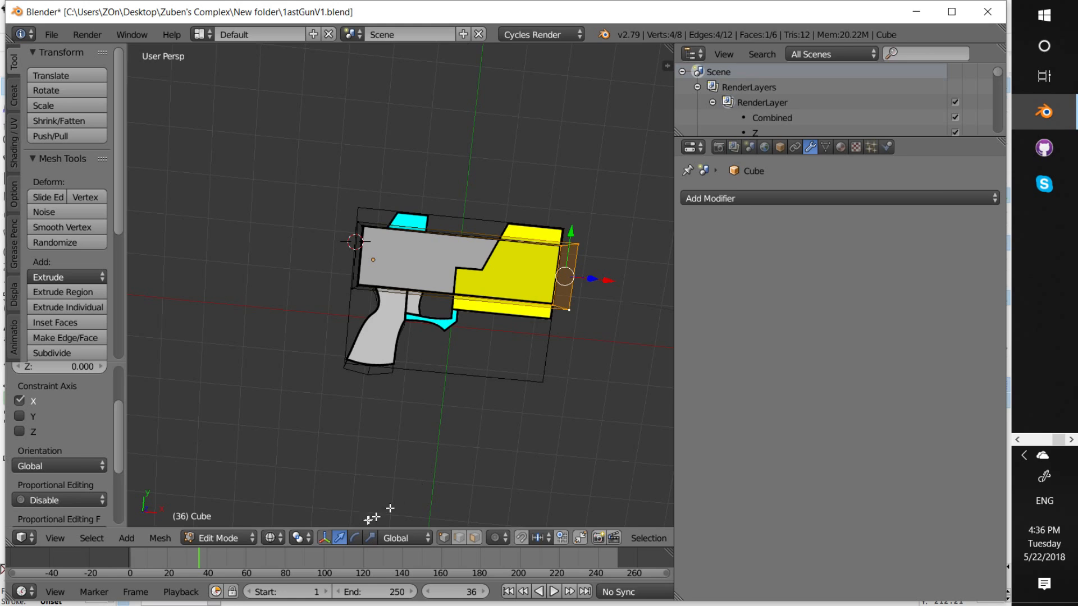
pyautogui.click(281, 539)
pyautogui.click(303, 486)
pyautogui.moveTo(423, 376); pyautogui.dragTo(420, 297, button='middle')
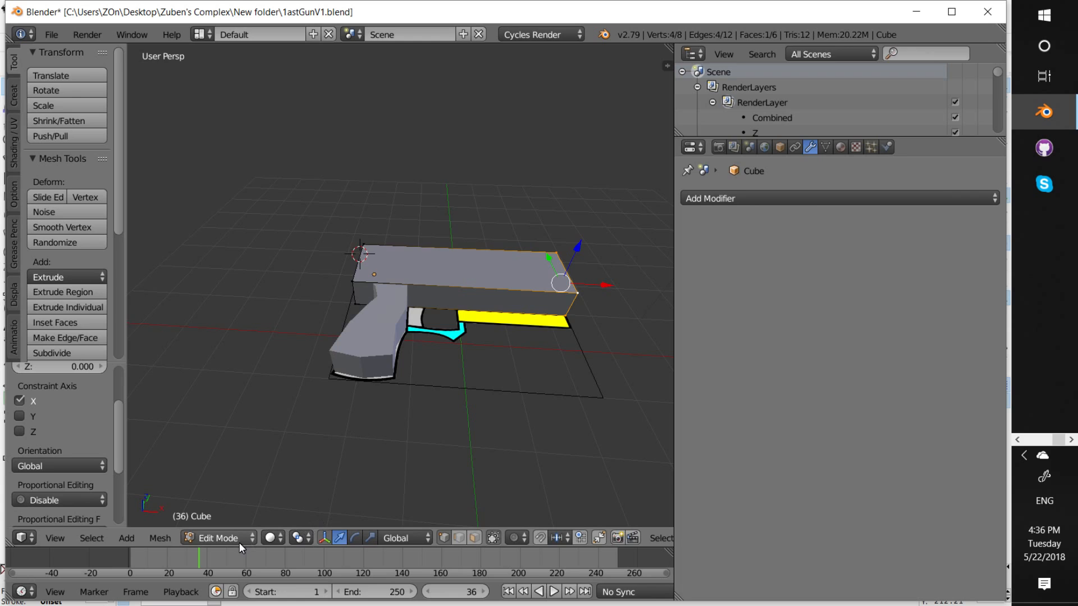
# Collapse the scene's RenderLayers branch and make GunHandle the selected object
pyautogui.click(683, 72)
pyautogui.click(683, 72)
pyautogui.scroll(-5, 734, 107)
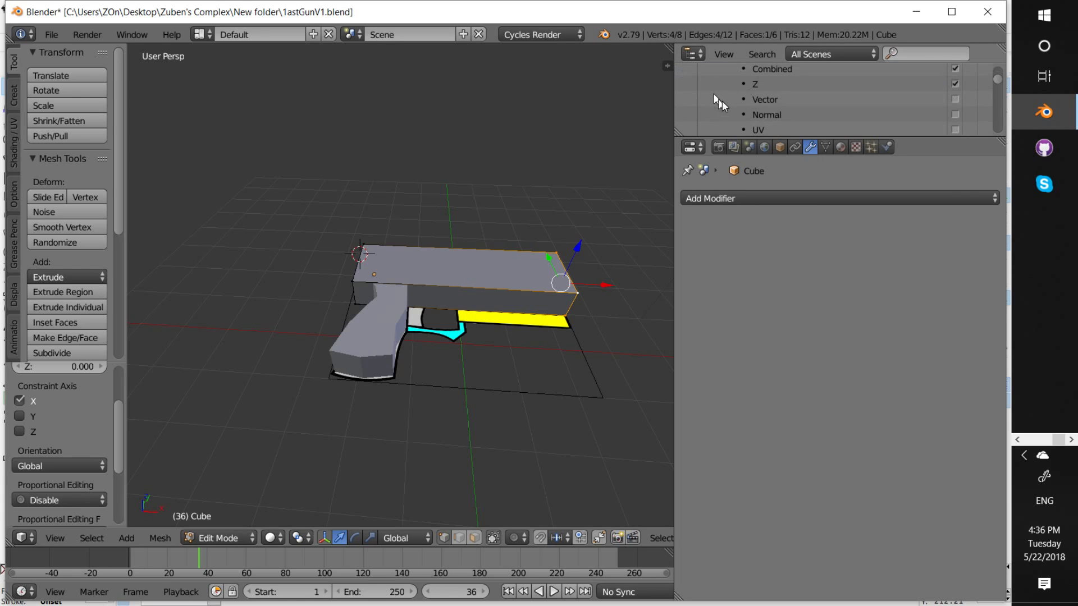
pyautogui.scroll(5, 734, 110)
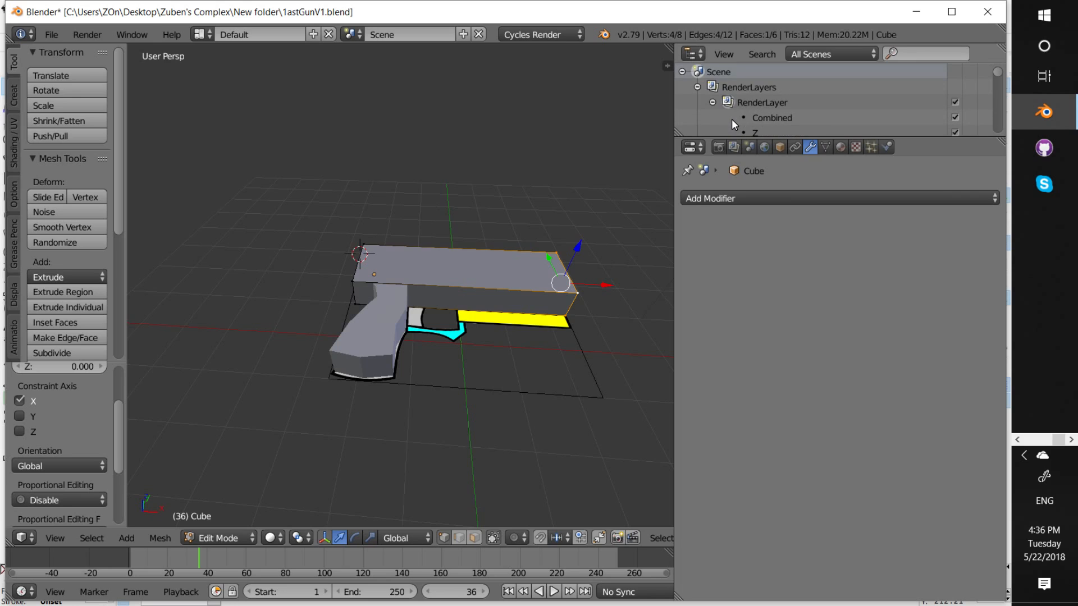
pyautogui.click(698, 87)
pyautogui.scroll(-2, 700, 92)
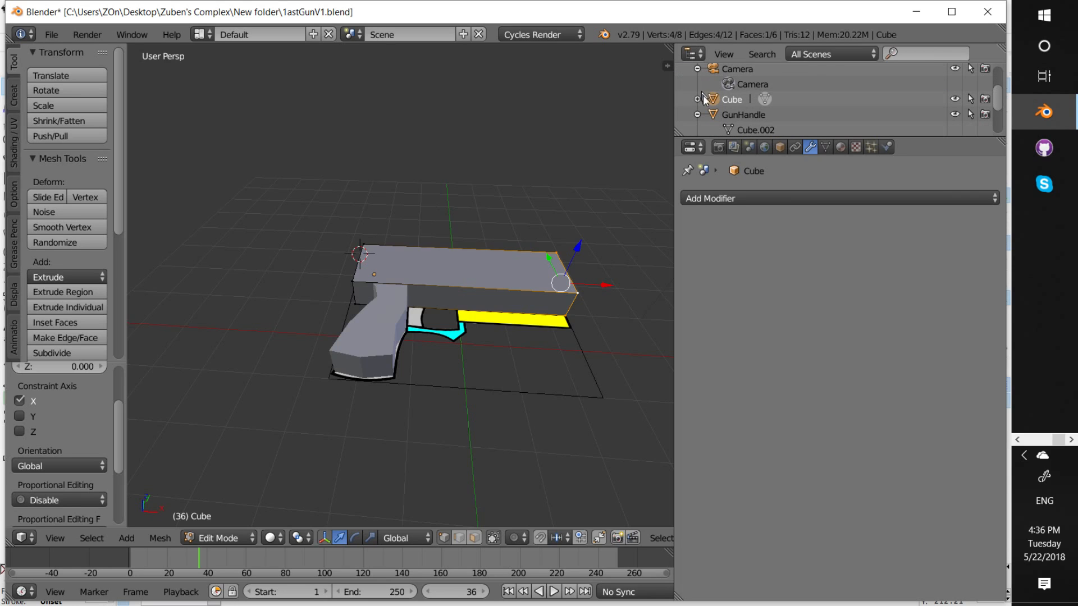
pyautogui.click(745, 113)
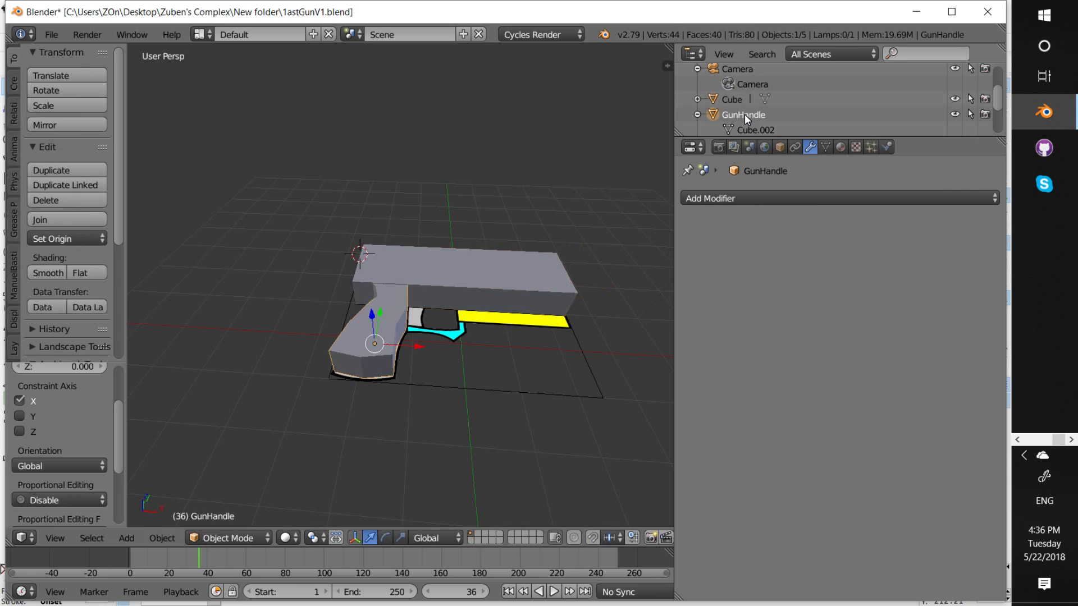
# Switch the GunHandle object to Edit Mode
pyautogui.scroll(5, 353, 356)
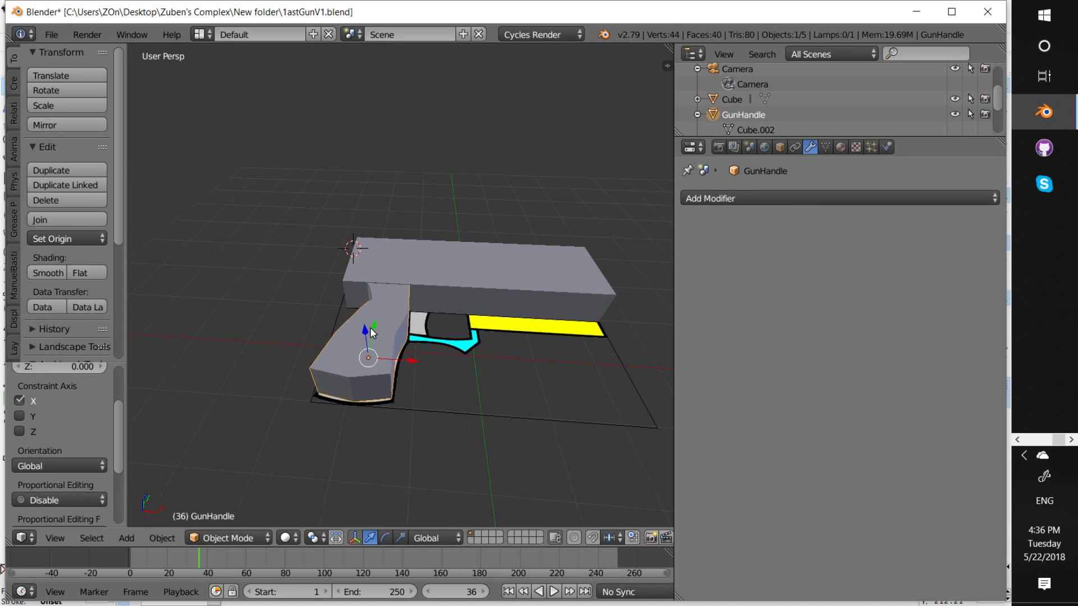
pyautogui.scroll(-3, 353, 357)
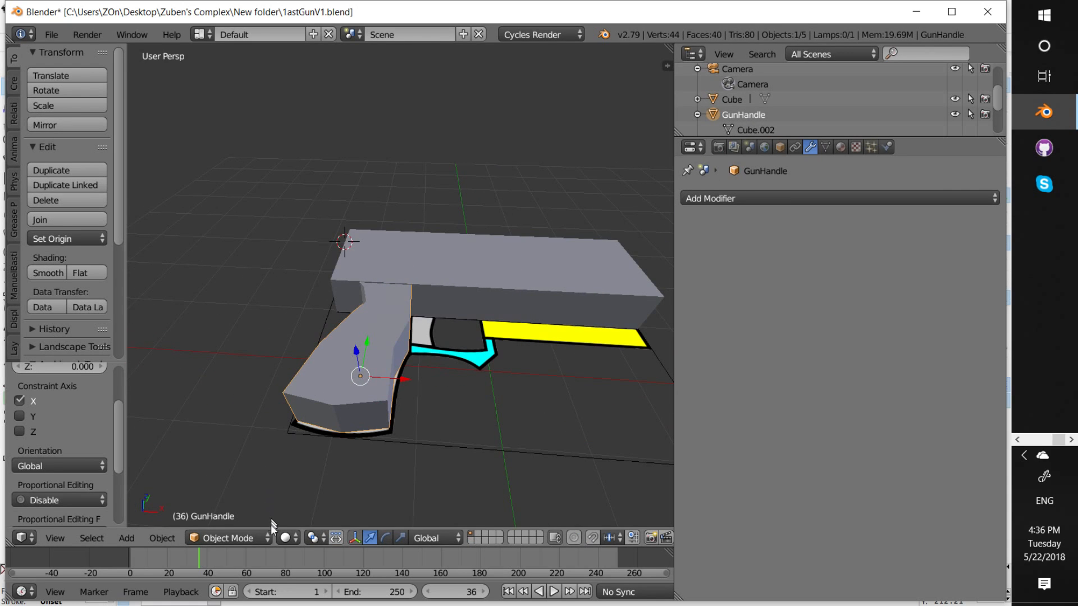
pyautogui.click(263, 538)
pyautogui.click(251, 503)
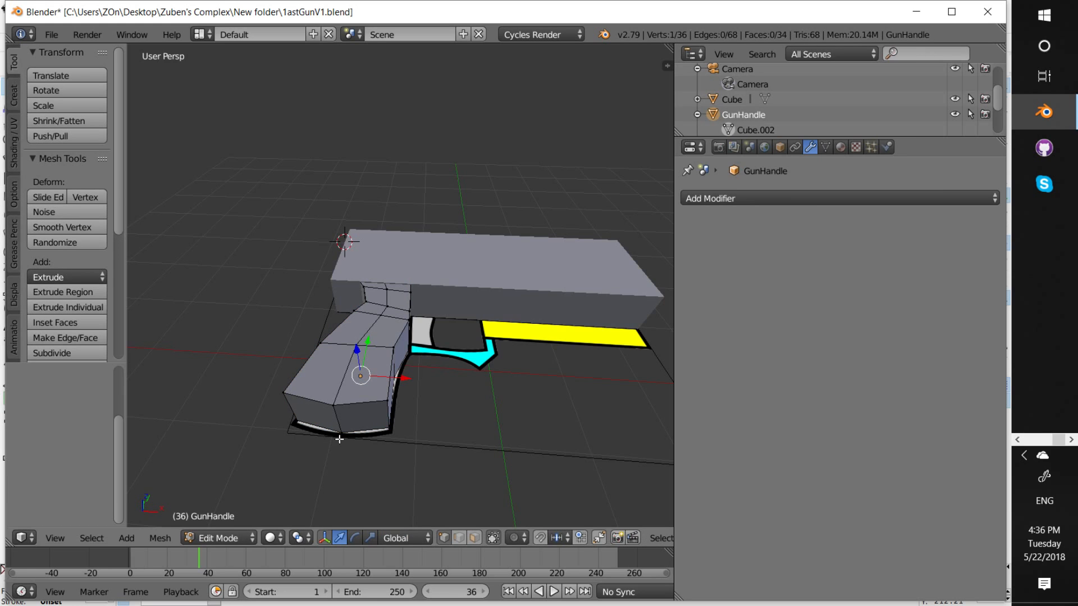
# Display the gun model in Wireframe shading so the reference drawing shows through the handle mesh
pyautogui.moveTo(335, 459); pyautogui.dragTo(363, 476, button='middle')
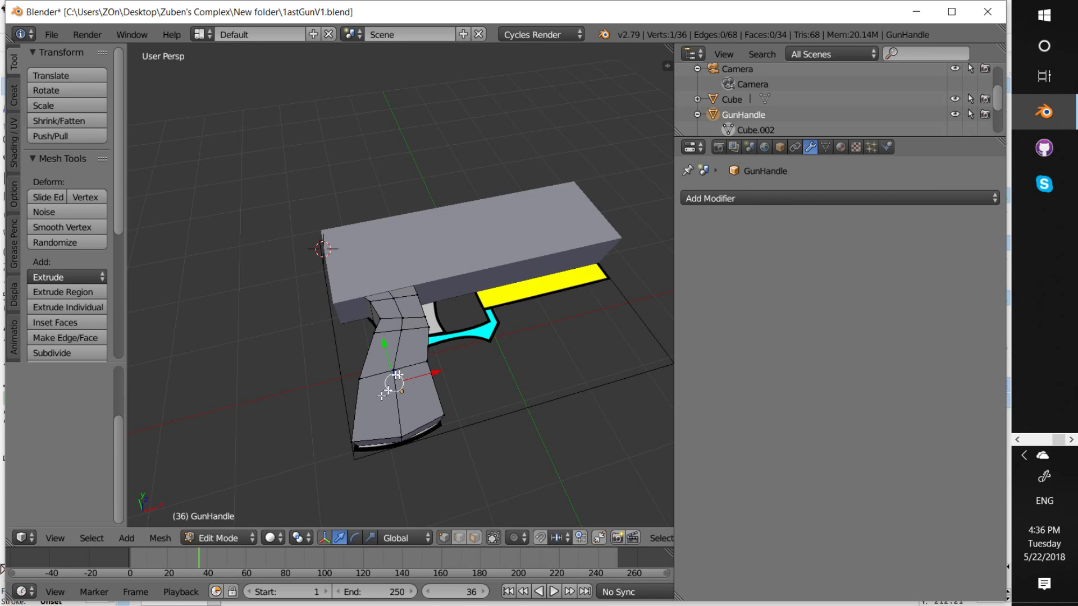
pyautogui.click(280, 537)
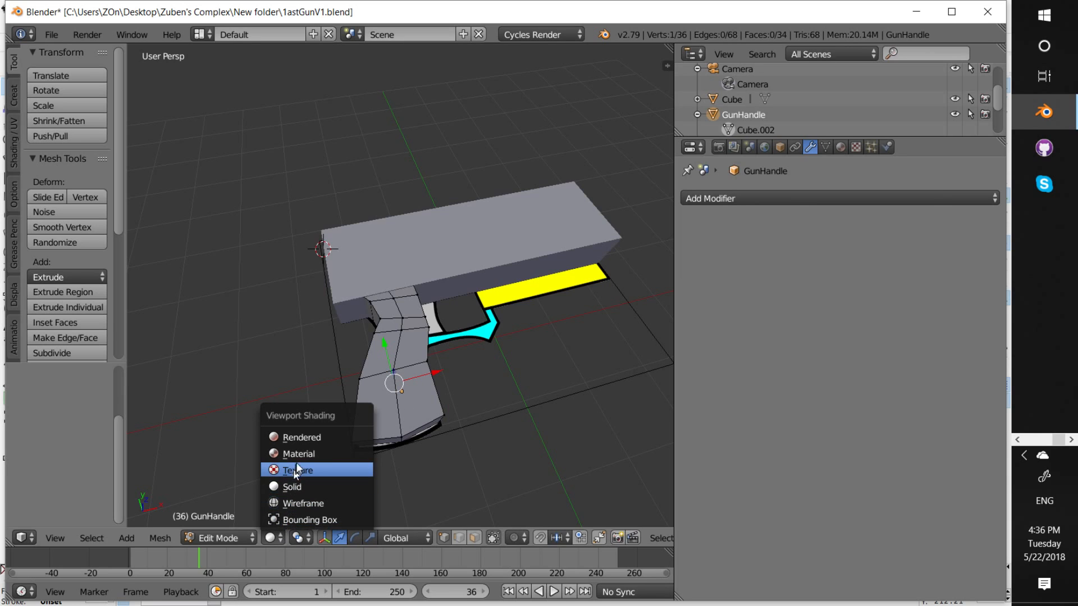
pyautogui.click(299, 508)
pyautogui.scroll(4, 383, 392)
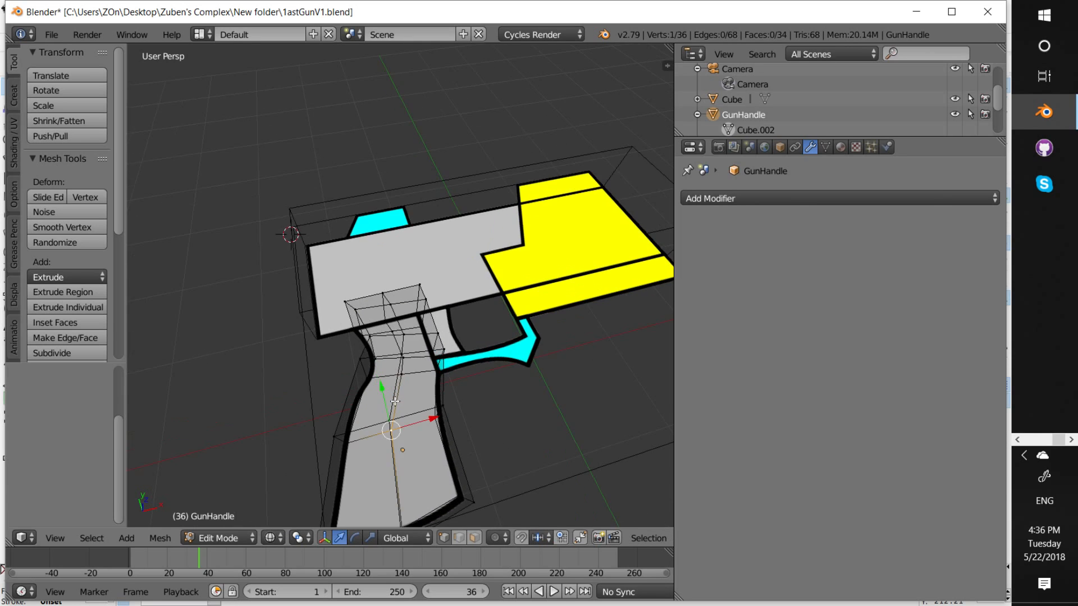
# Add a second vertex on the handle to the selection and preview a lengthwise loop cut through the handle without applying it
pyautogui.moveTo(383, 392); pyautogui.dragTo(377, 364, button='middle')
pyautogui.keyDown('shift'); pyautogui.rightClick(376, 373); pyautogui.keyUp('shift')
pyautogui.scroll(-2, 380, 438)
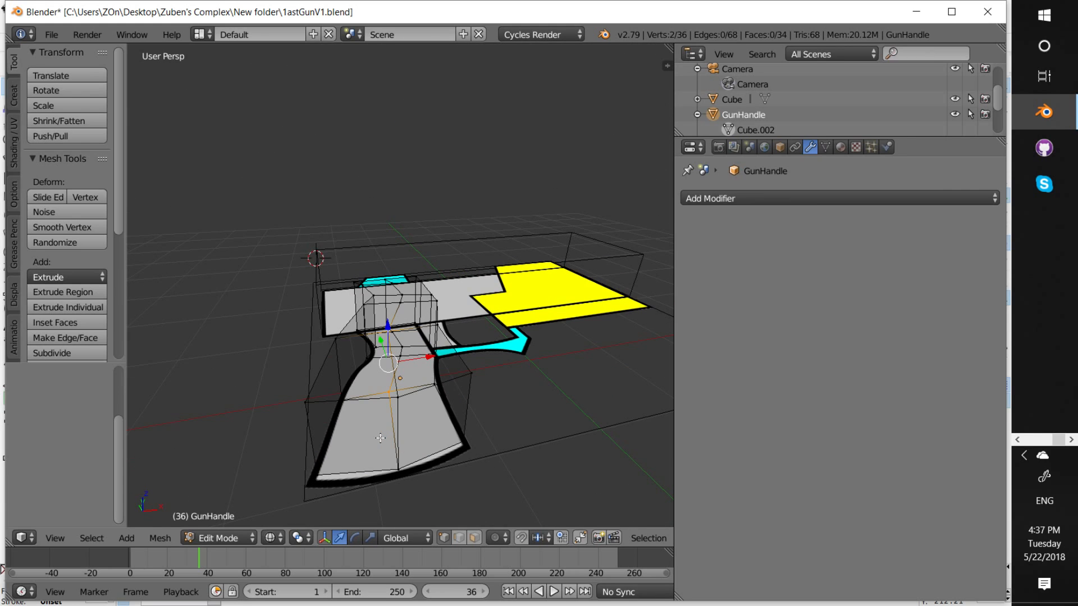
pyautogui.hotkey('ctrl', 'r')
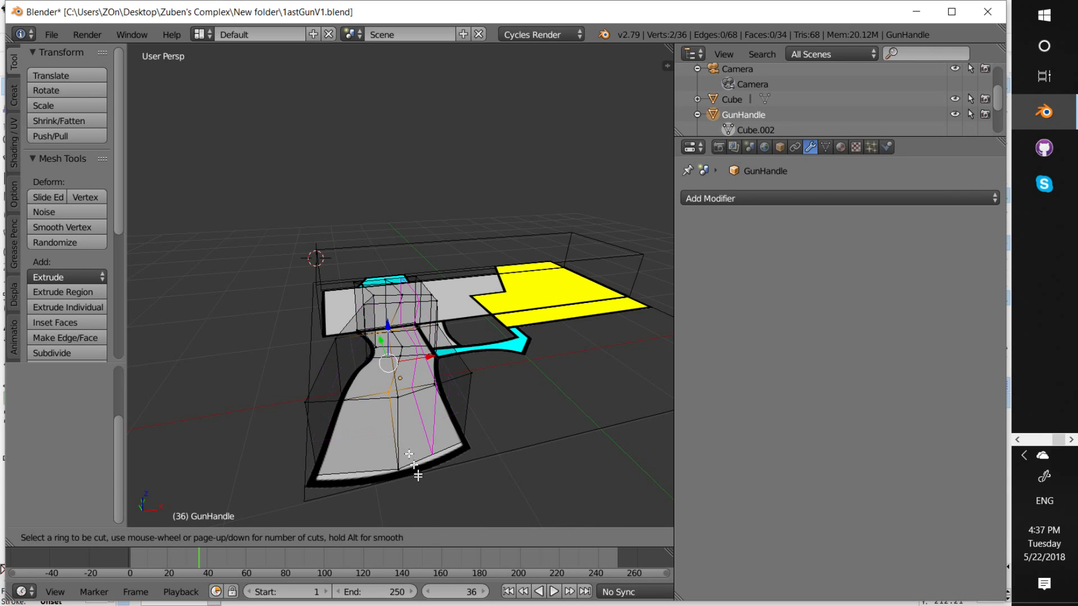
pyautogui.press('Escape')
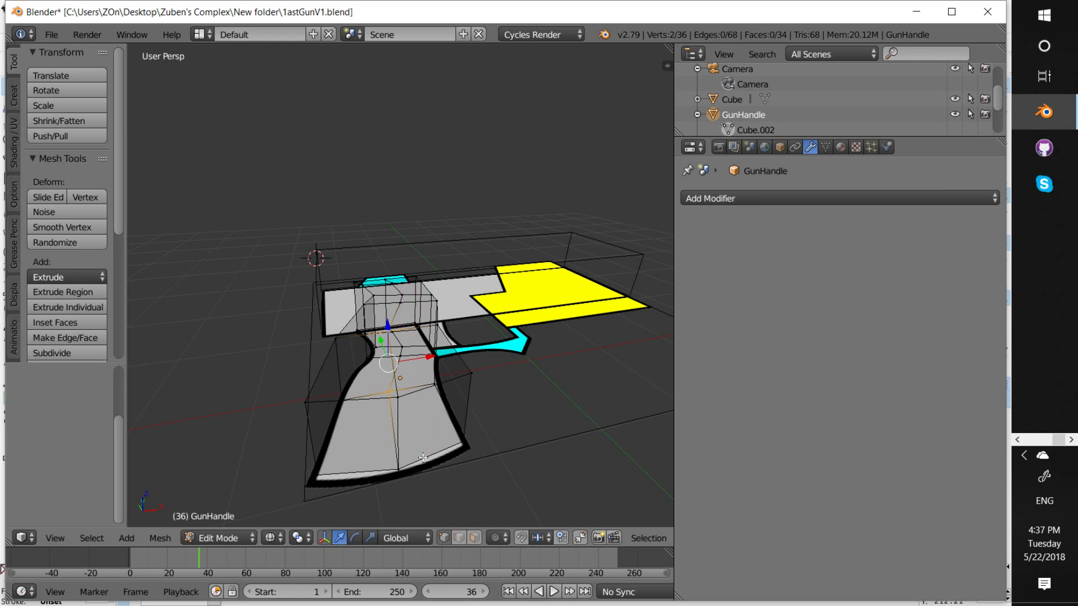
# Return the viewport to Solid shading and view the whole gun face-on against the reference drawing
pyautogui.moveTo(515, 407); pyautogui.dragTo(479, 449, button='middle')
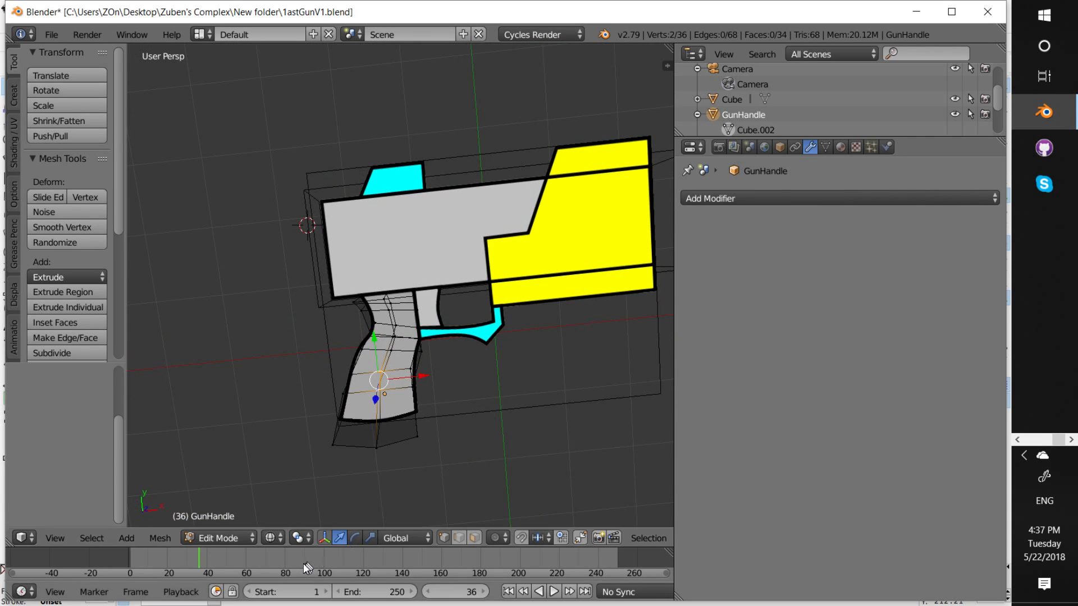
pyautogui.rightClick(285, 538)
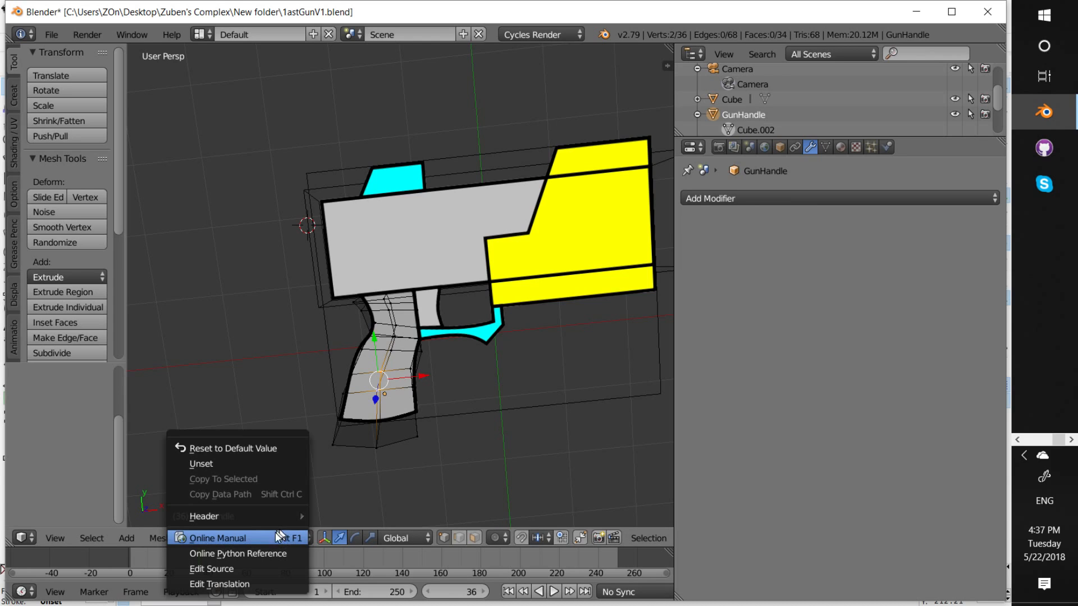
pyautogui.click(321, 552)
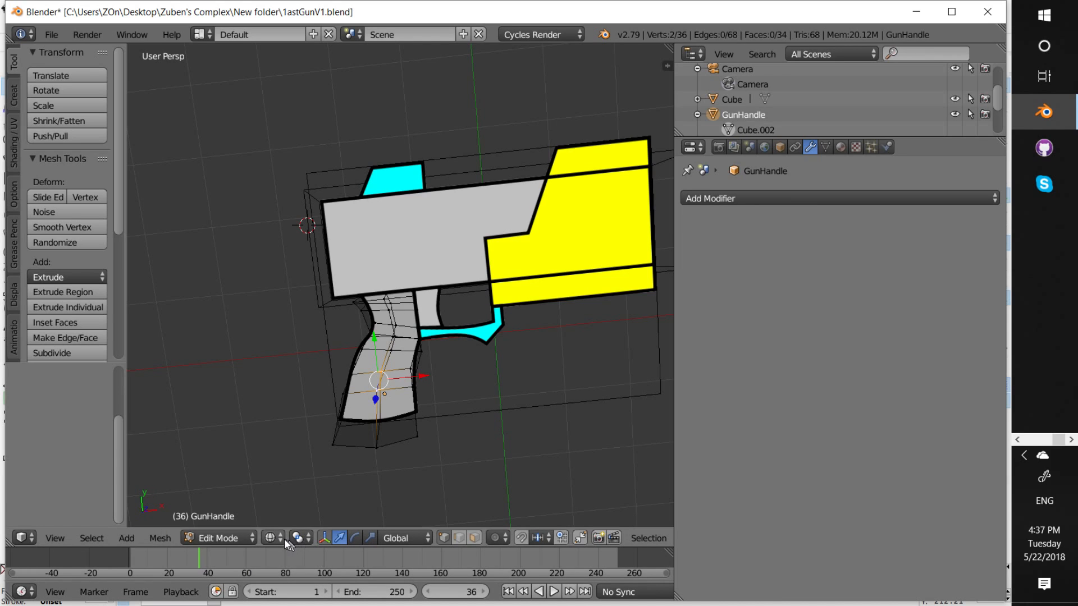
pyautogui.click(281, 538)
pyautogui.click(294, 491)
pyautogui.moveTo(480, 445); pyautogui.dragTo(508, 438, button='middle')
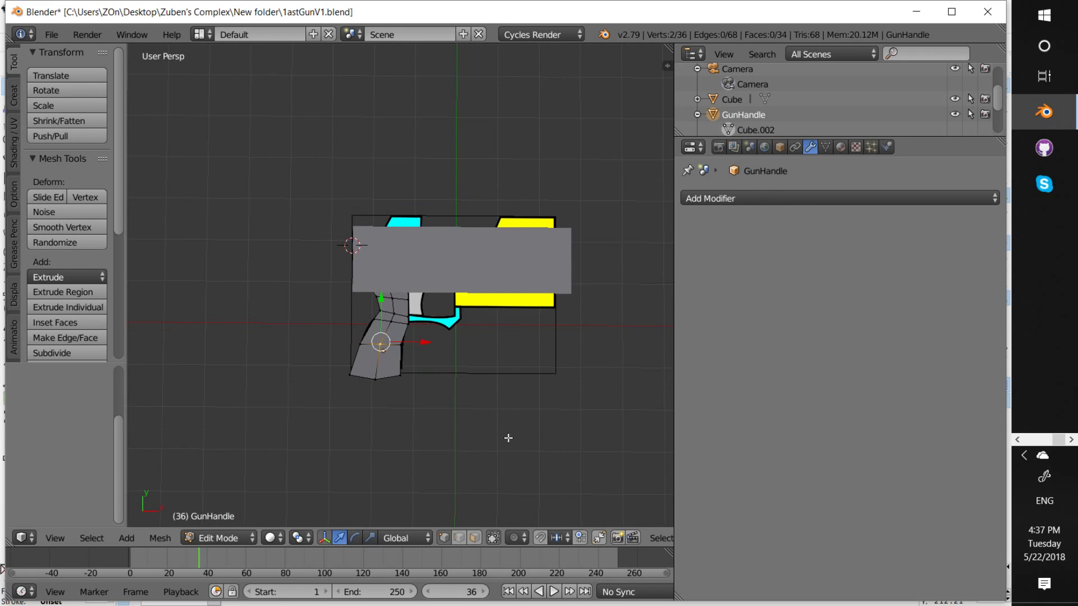
# Switch from Blender to the OBS window
pyautogui.hotkey('alt', 'Tab')
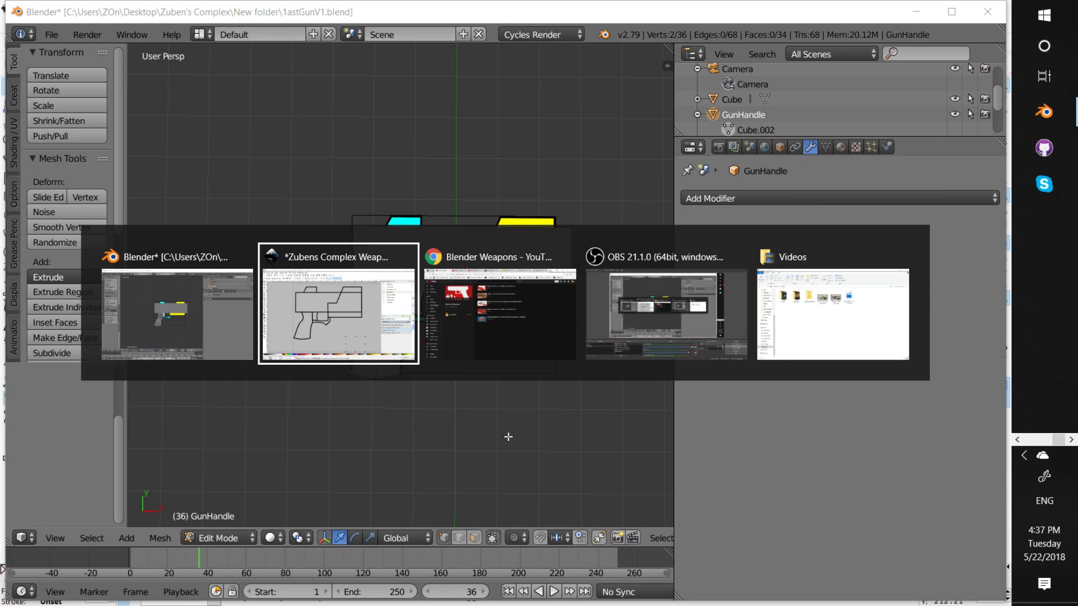
pyautogui.hotkey('alt', 'Tab')
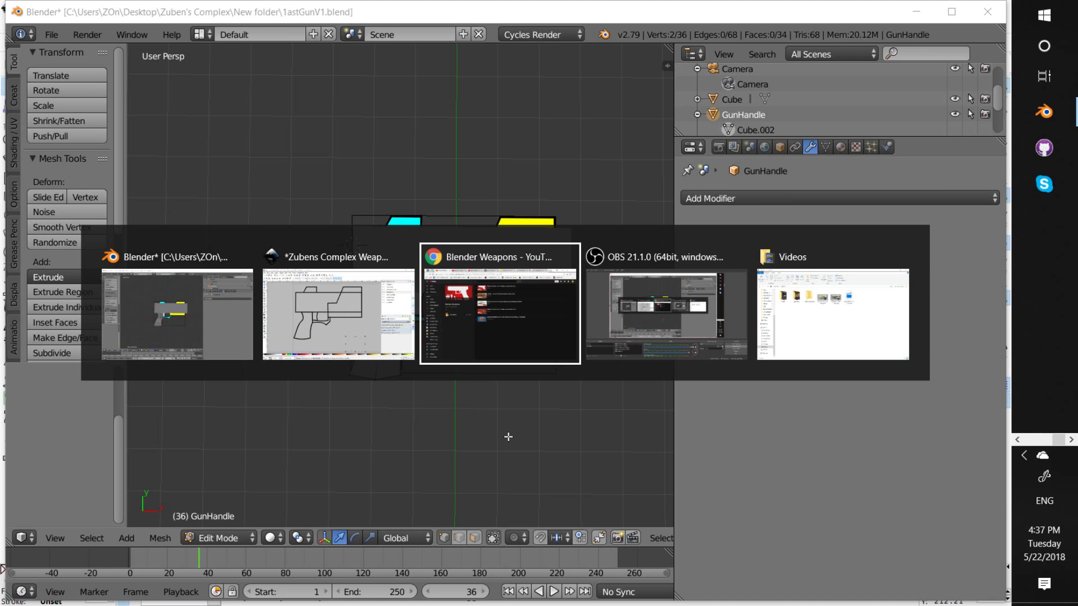
pyautogui.hotkey('alt', 'Tab')
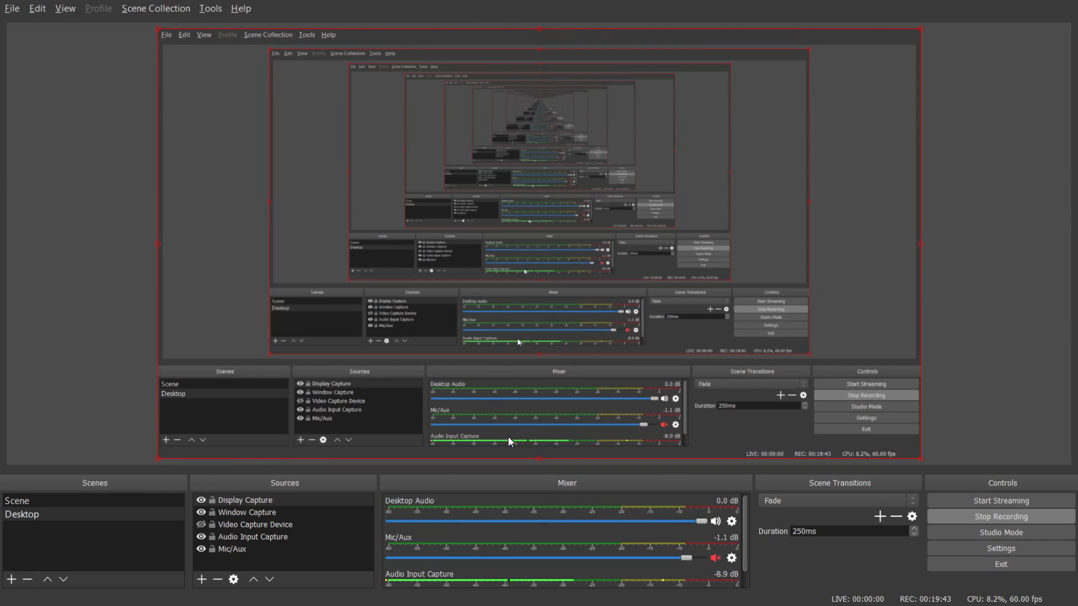